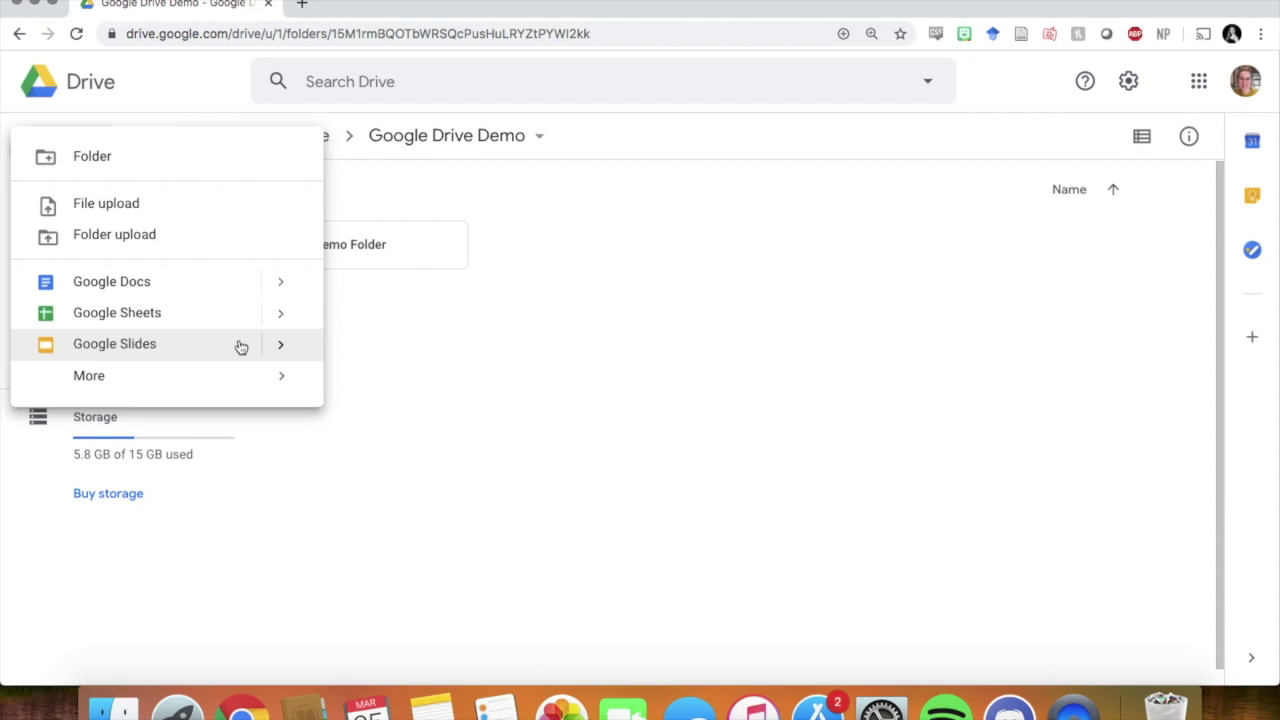
Create a new blank Google Docs document in the Google Drive Demo folder.
{"action": "mouse_move", "coordinate": [237, 375]}
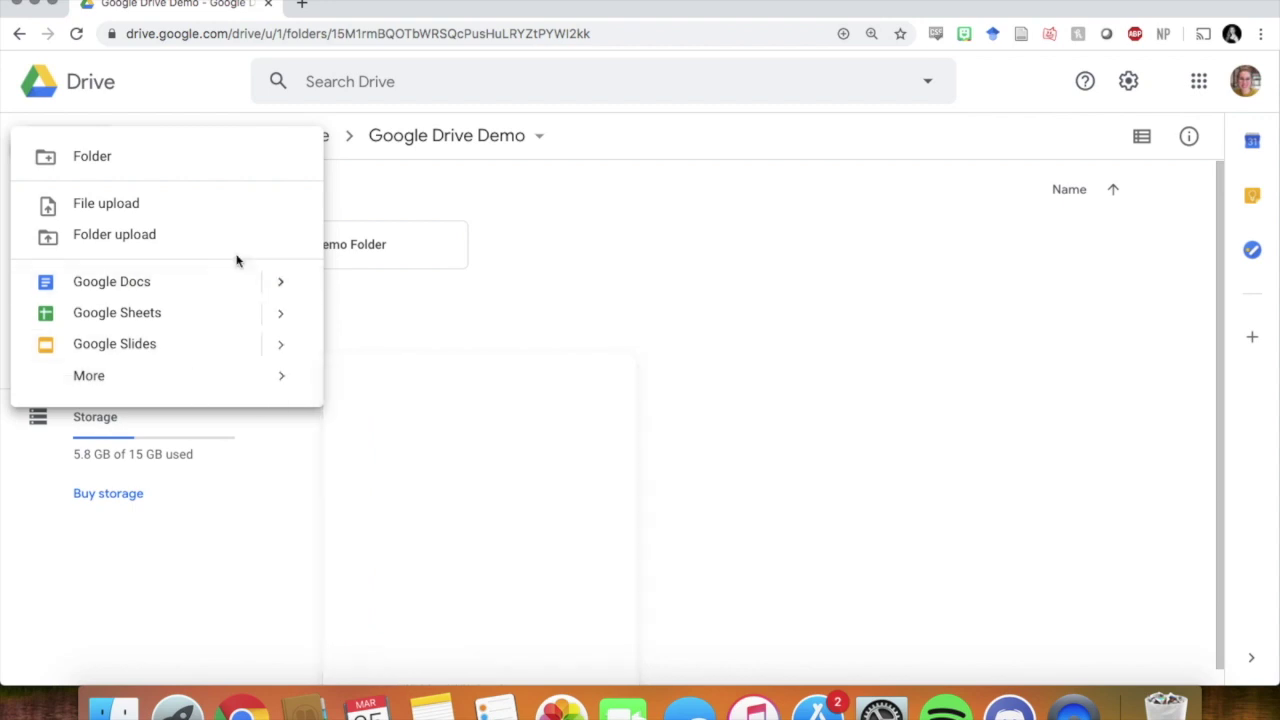
{"action": "mouse_move", "coordinate": [184, 292]}
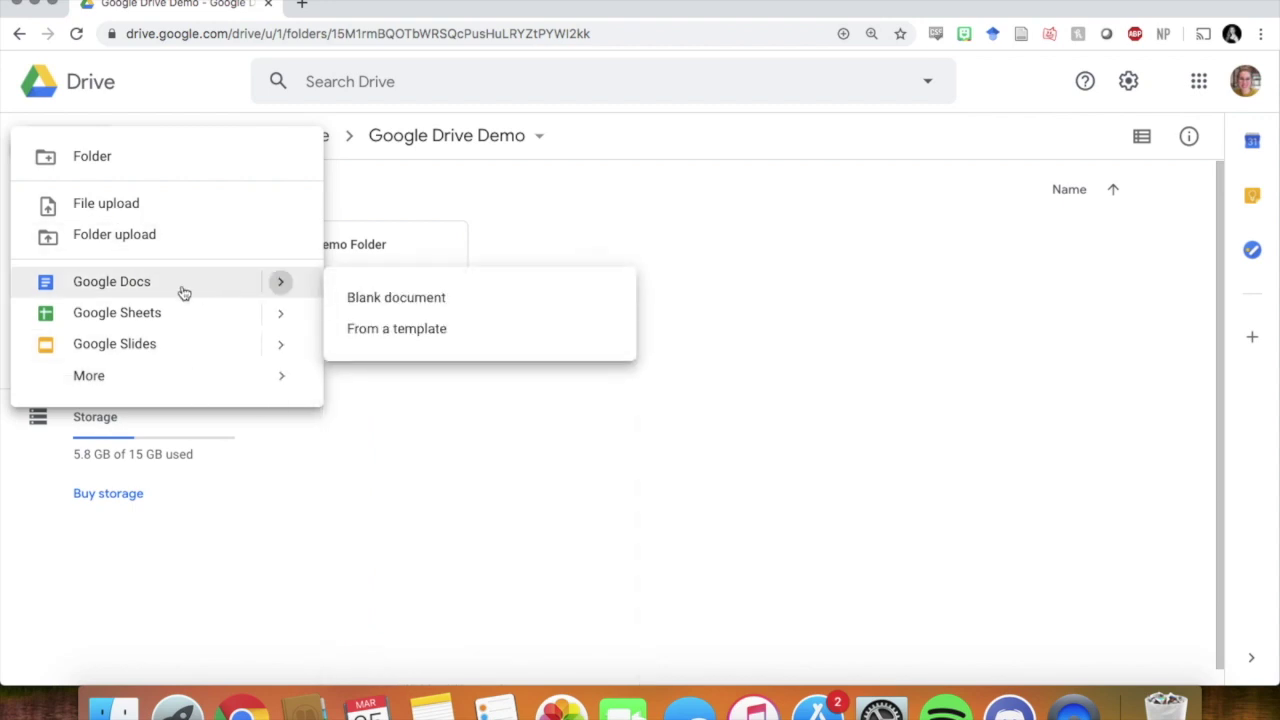
{"action": "left_click", "coordinate": [396, 297]}
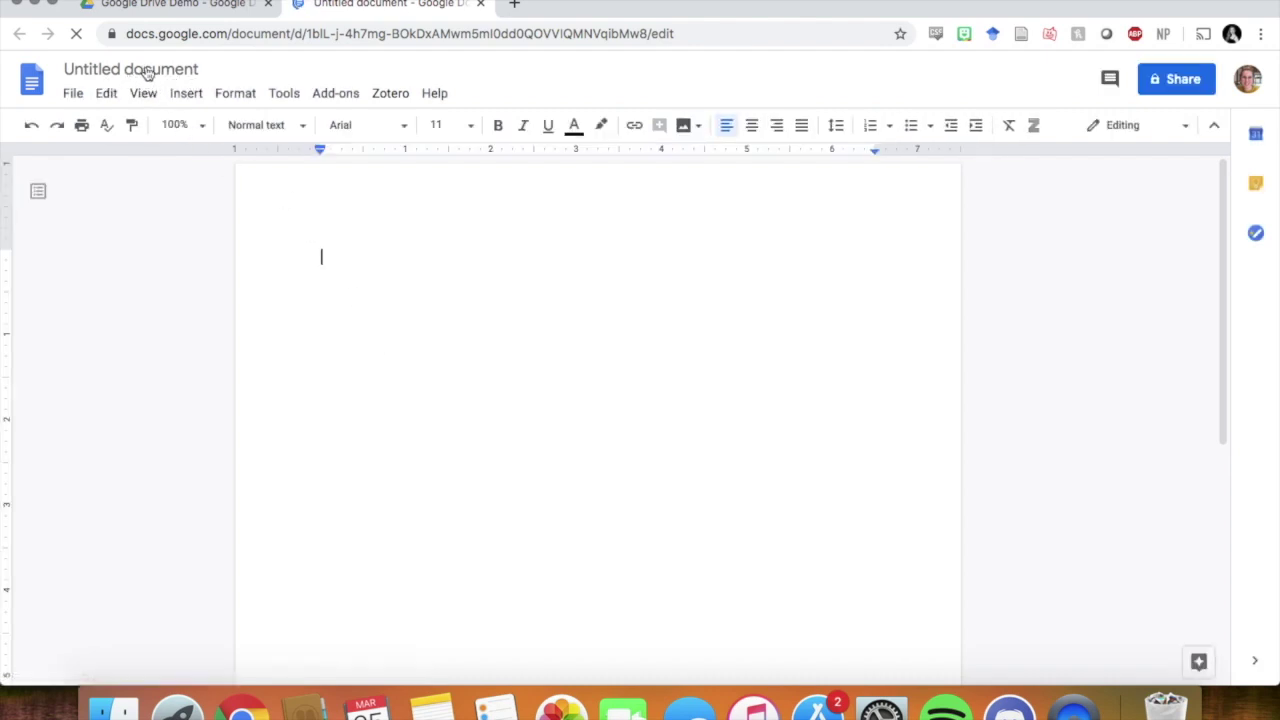
Rename the untitled document as Demo Doc 2.
{"action": "left_click", "coordinate": [157, 71]}
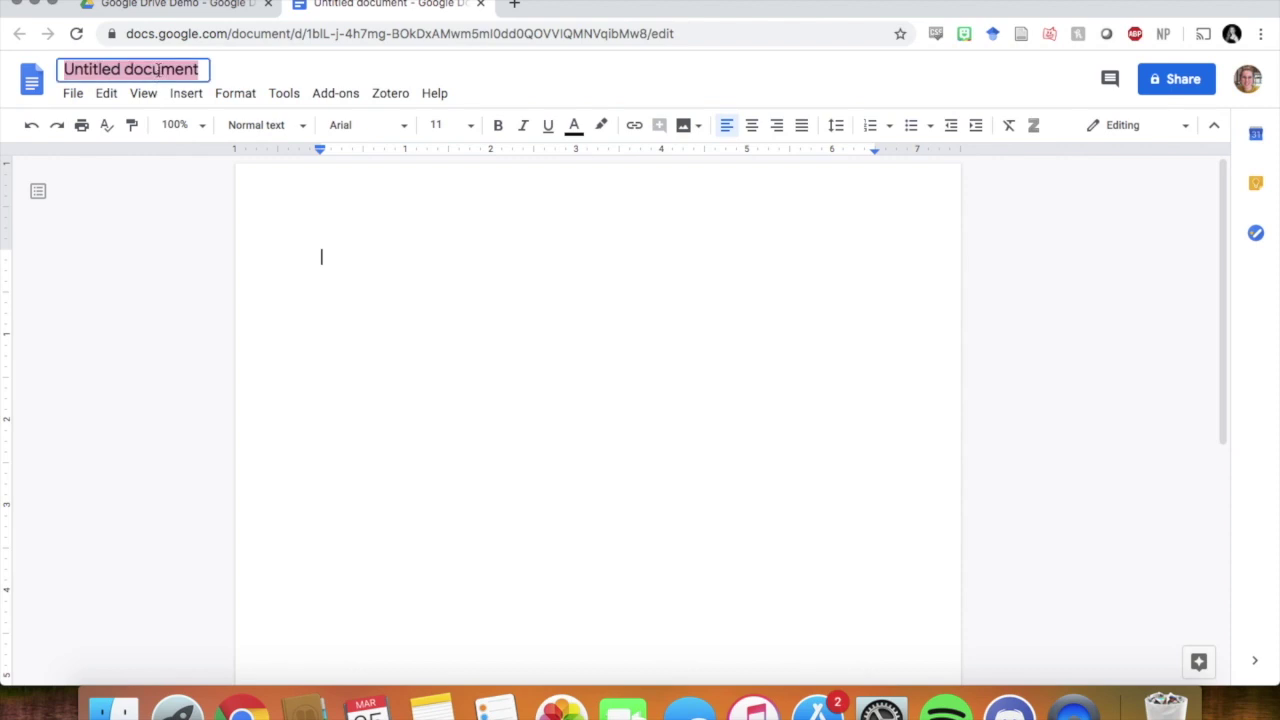
{"action": "type", "text": "DEmo"}
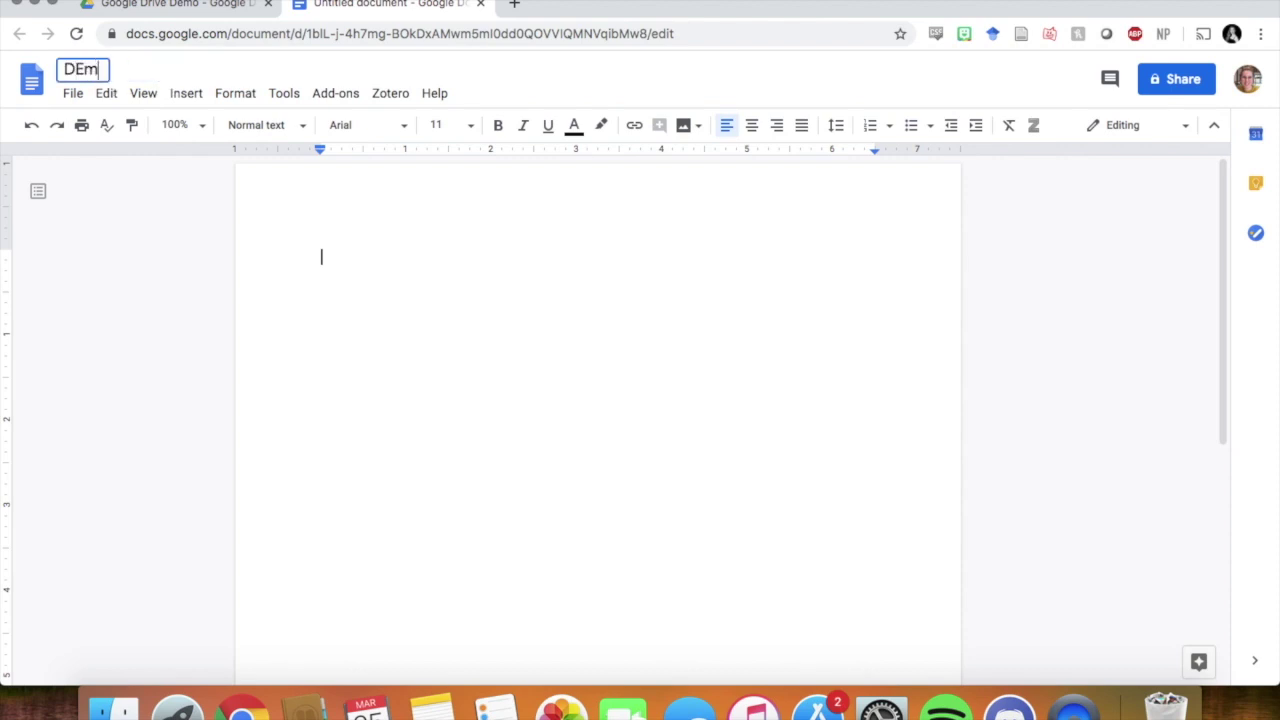
{"action": "key", "text": "BackSpace"}
{"action": "key", "text": "BackSpace"}
{"action": "key", "text": "BackSpace"}
{"action": "type", "text": "emo Doc 2"}
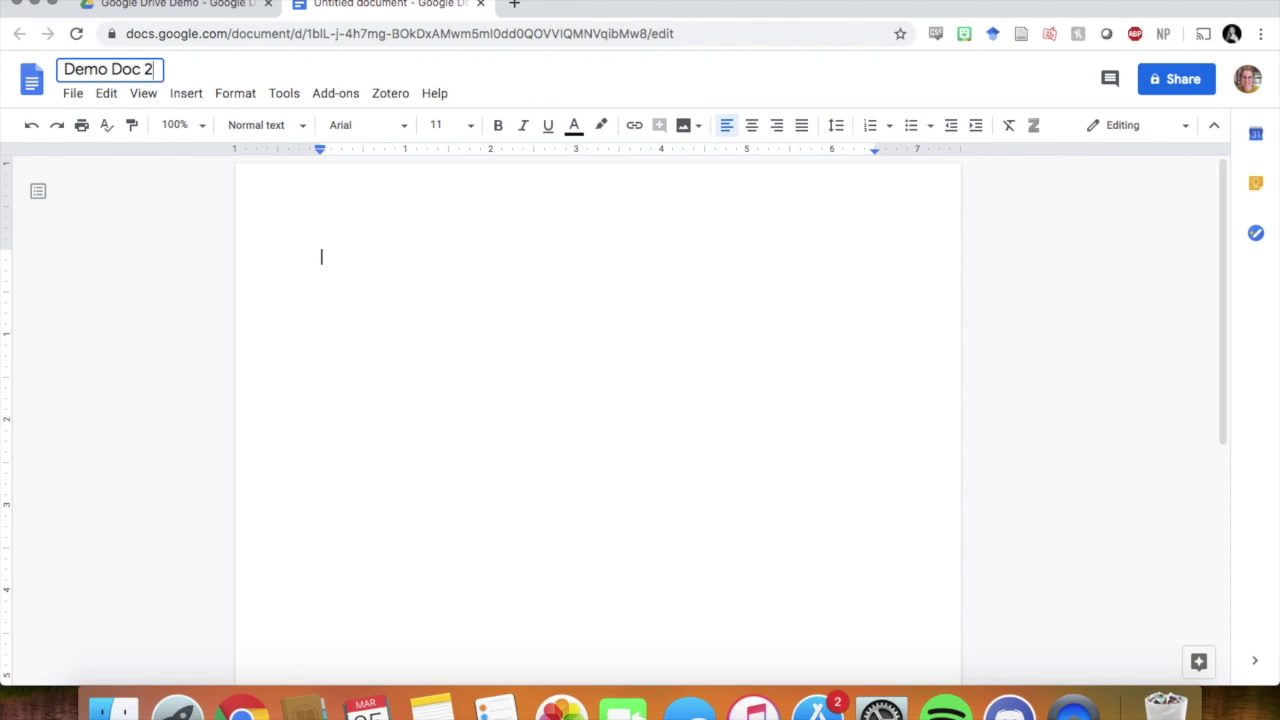
{"action": "key", "text": "Return"}
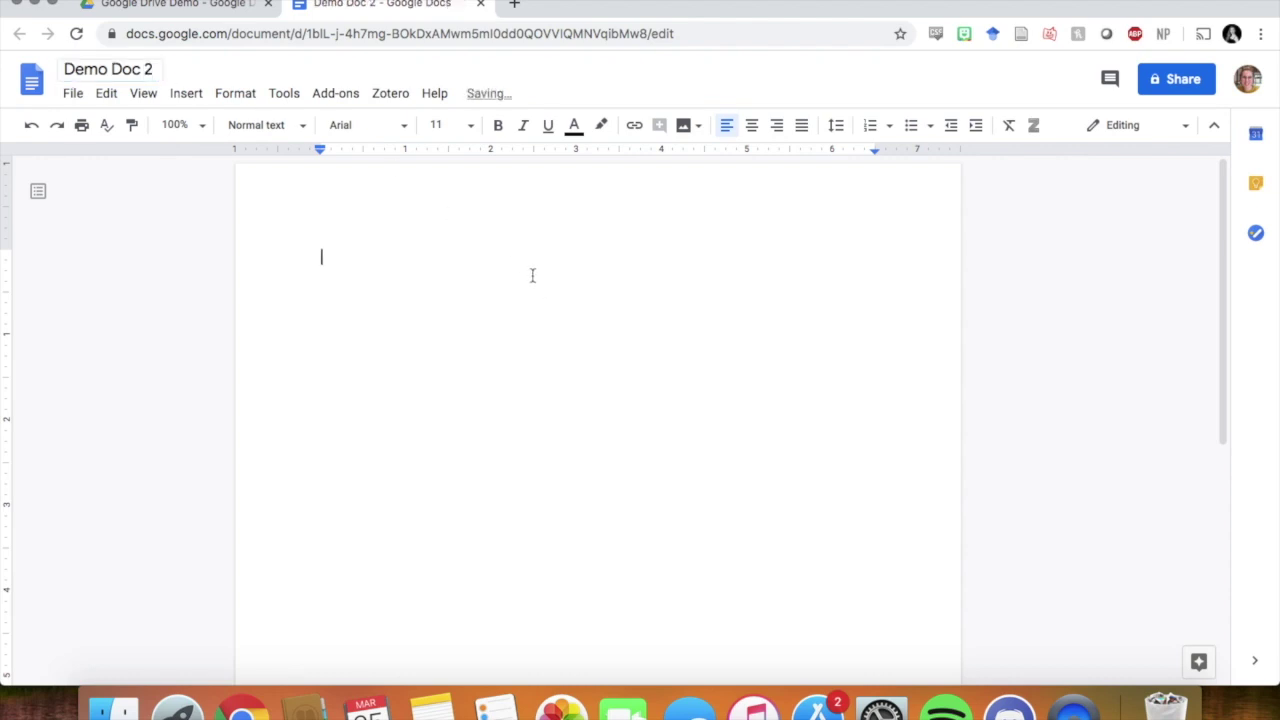
Write a sentence introducing the author by first name as "the Teen STEM Coordinator of Girls Inc. of Orange County." and end the line.
{"action": "type", "text": "My name is Tori and"}
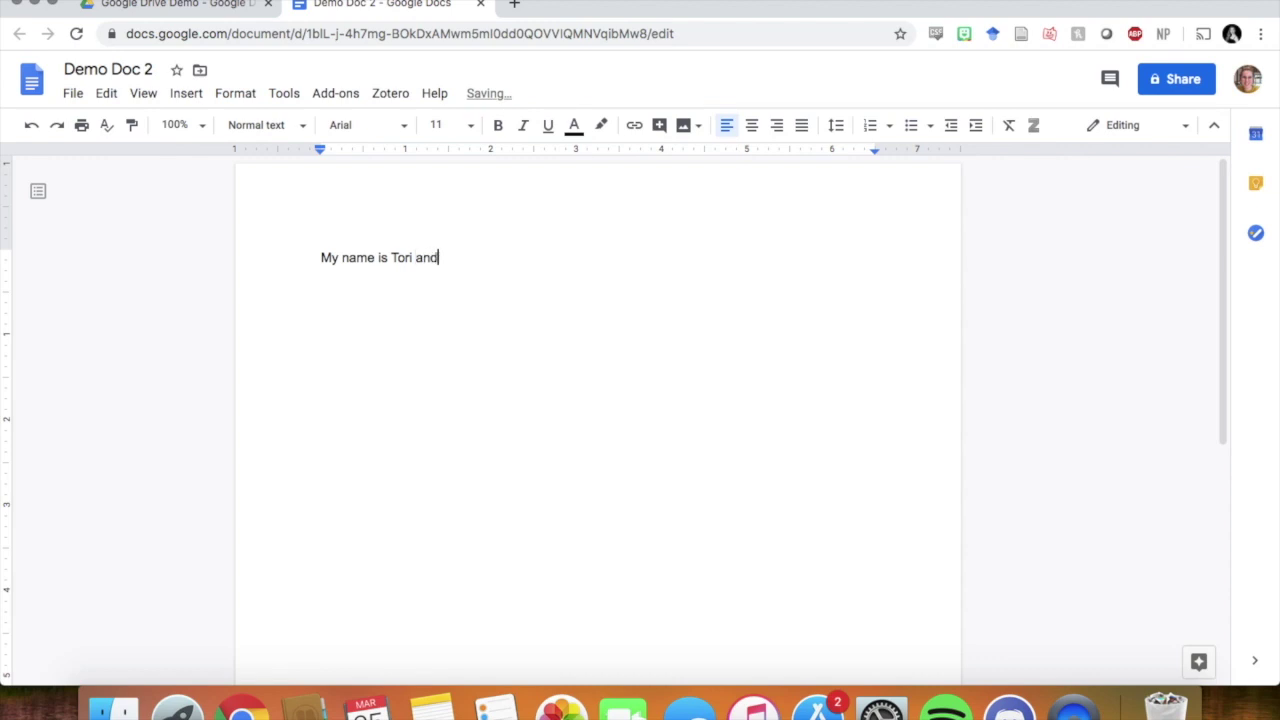
{"action": "type", "text": " I am the Teen STEM Coordinator "}
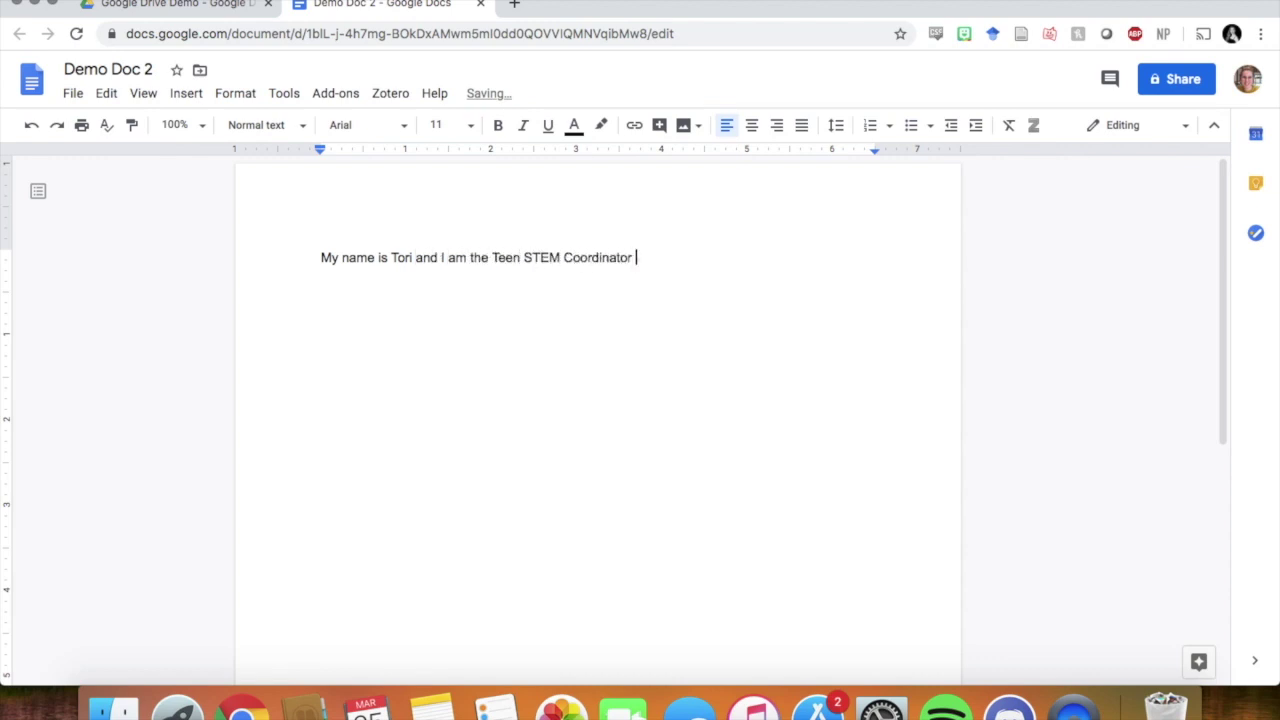
{"action": "type", "text": "of Girls Inc. of Orange County."}
{"action": "key", "text": "Return"}
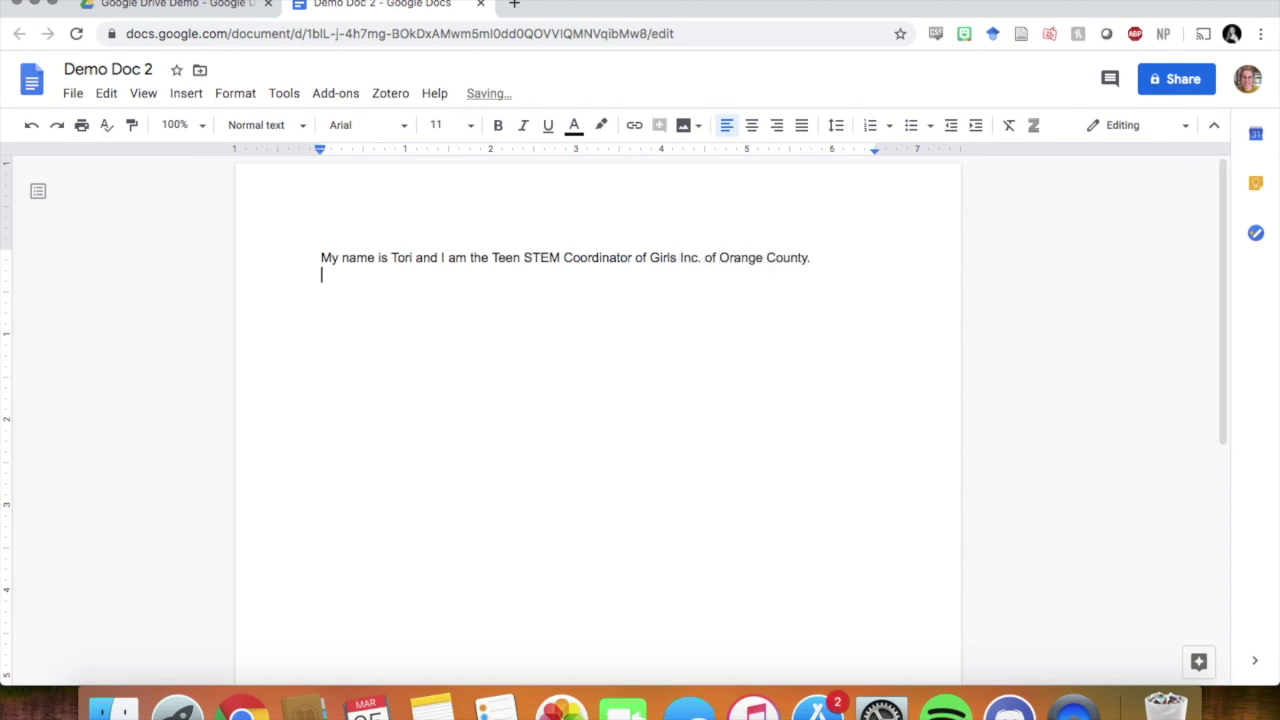
Set the introduction sentence's font to Comfortaa and its size to 30.
{"action": "left_click_drag", "start_coordinate": [831, 257], "coordinate": [213, 249]}
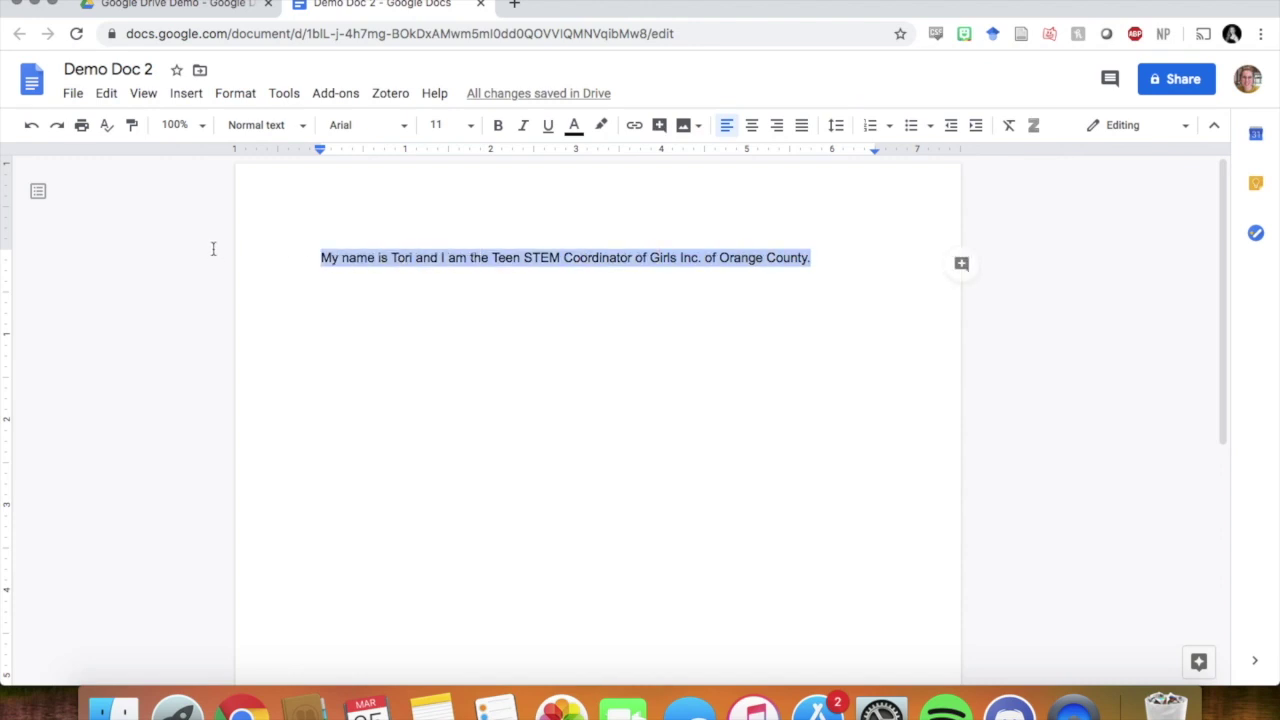
{"action": "left_click", "coordinate": [404, 128]}
{"action": "left_click", "coordinate": [405, 255]}
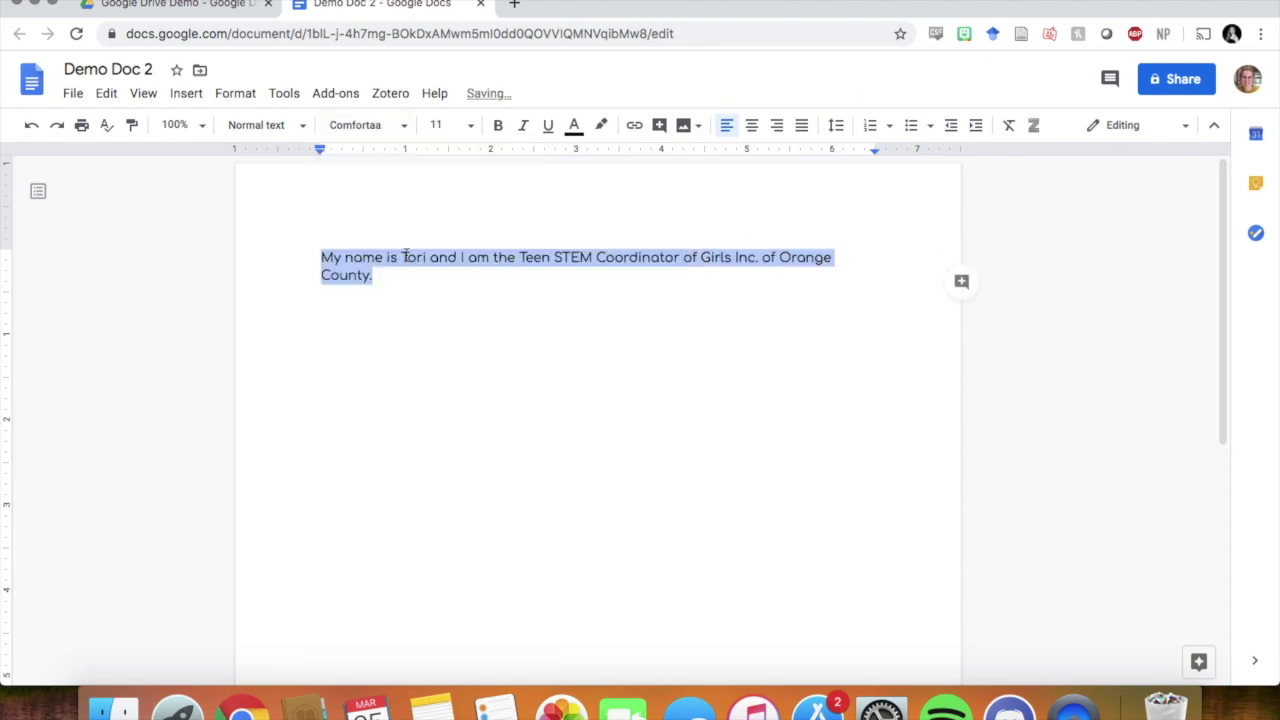
{"action": "left_click", "coordinate": [471, 125]}
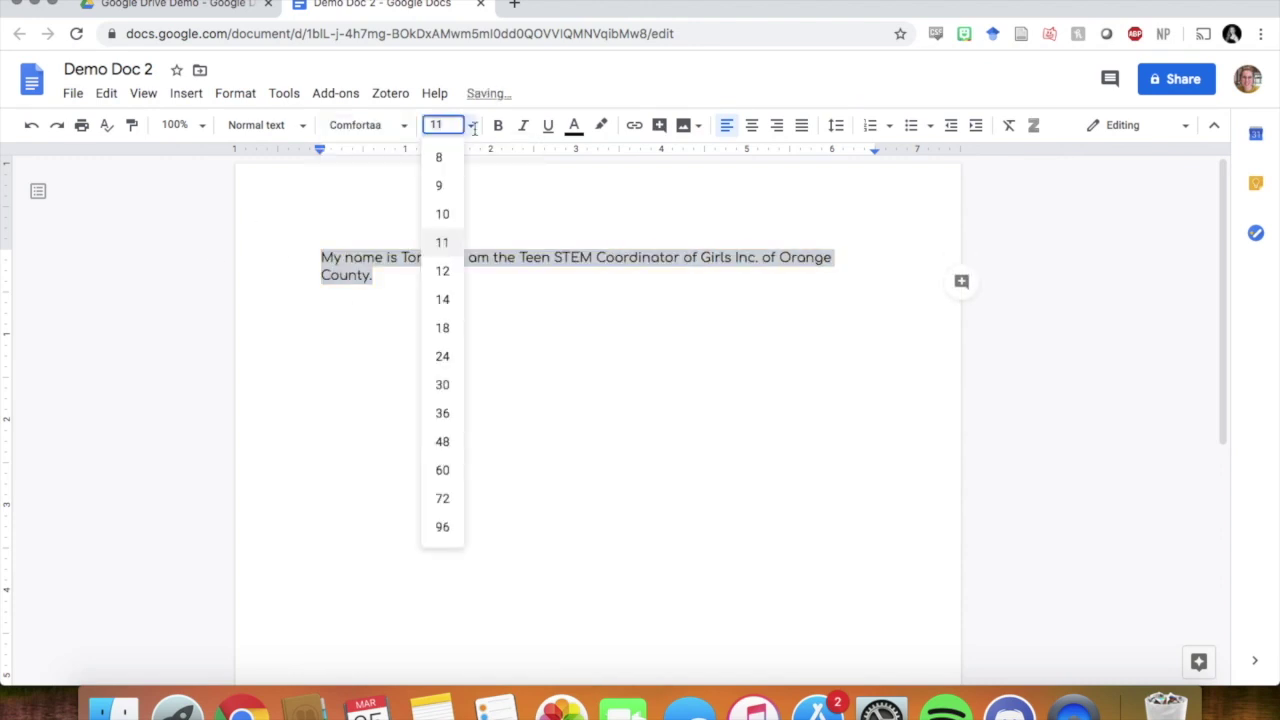
{"action": "left_click", "coordinate": [442, 384]}
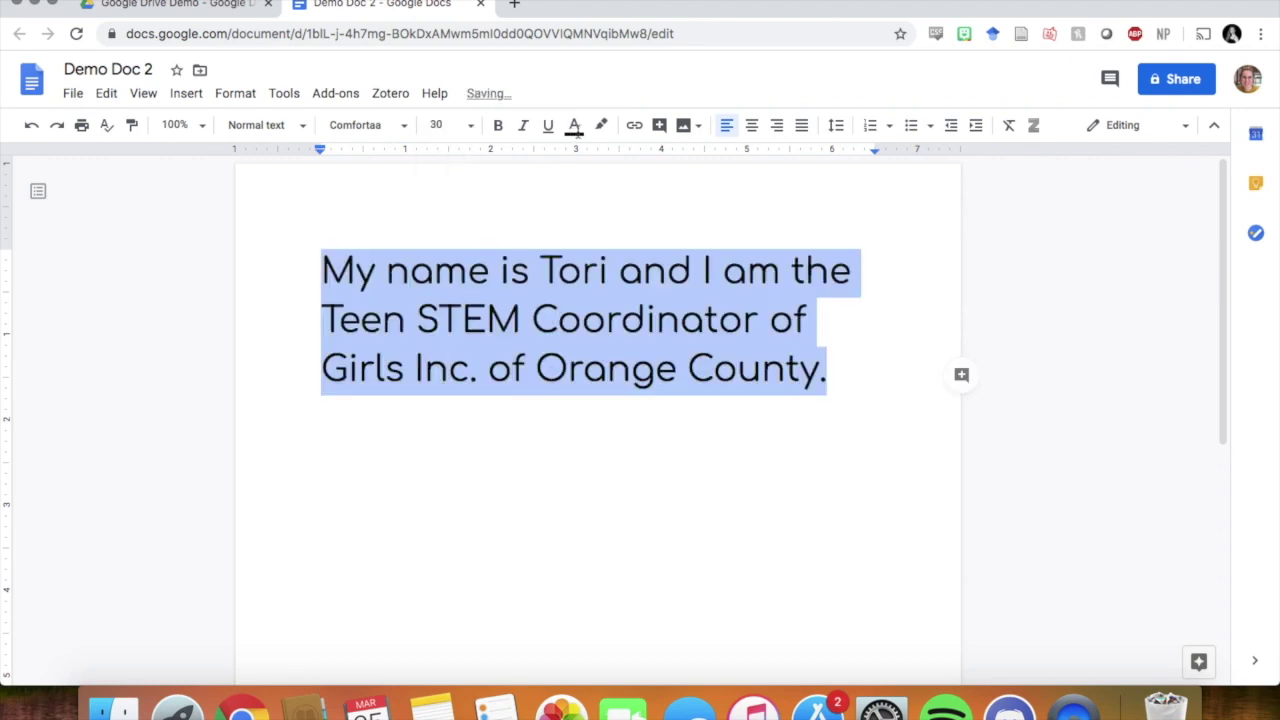
Color the introduction sentence's text dark red and highlight it in black.
{"action": "left_click", "coordinate": [574, 125]}
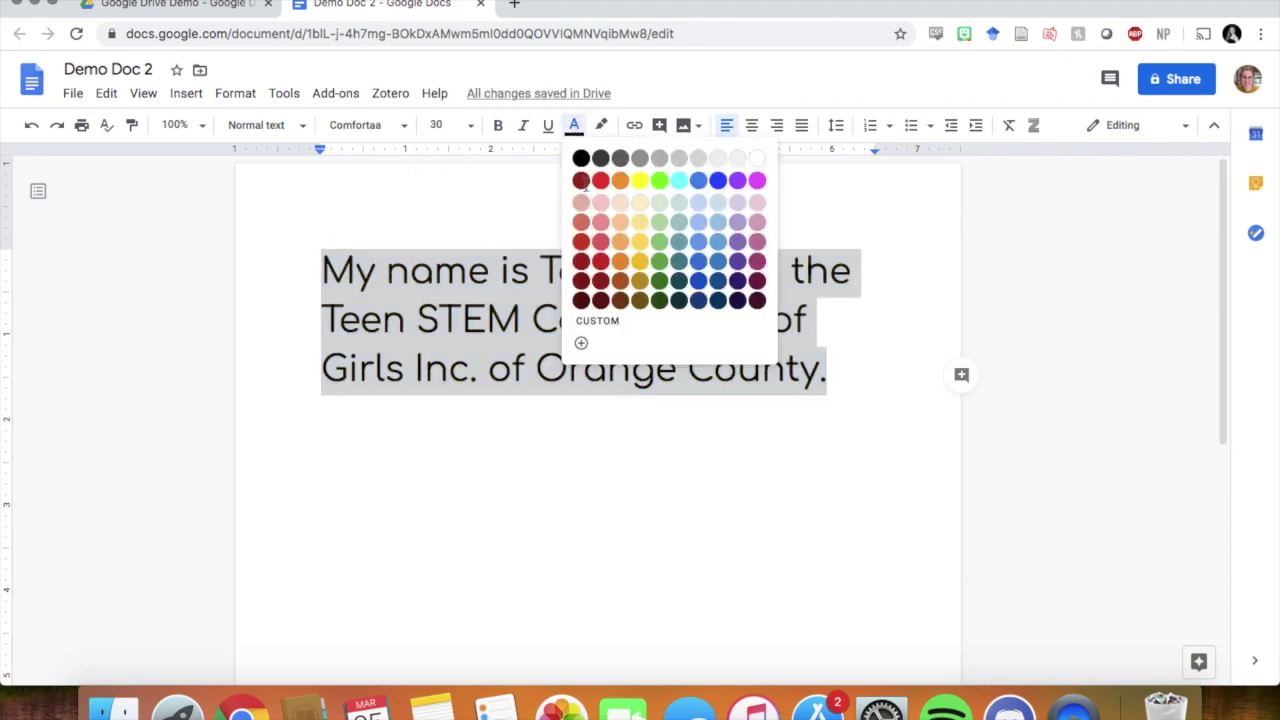
{"action": "left_click", "coordinate": [585, 181]}
{"action": "left_click", "coordinate": [600, 126]}
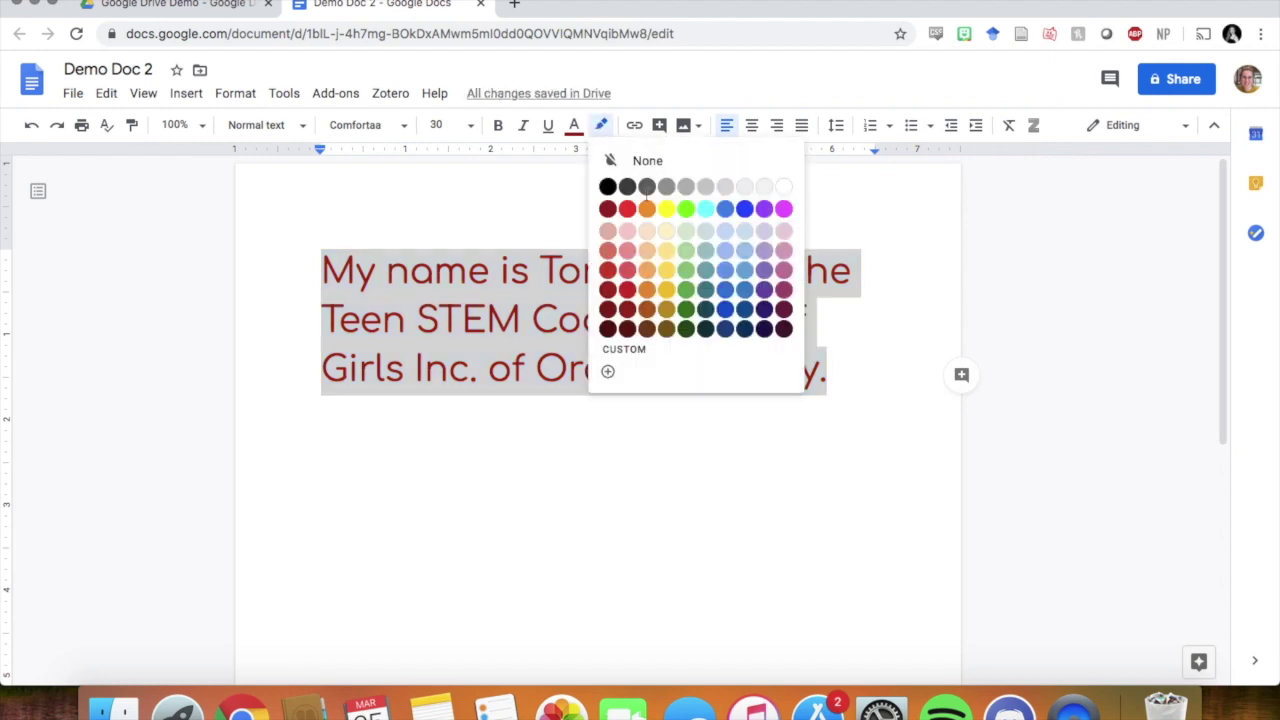
{"action": "left_click", "coordinate": [608, 187]}
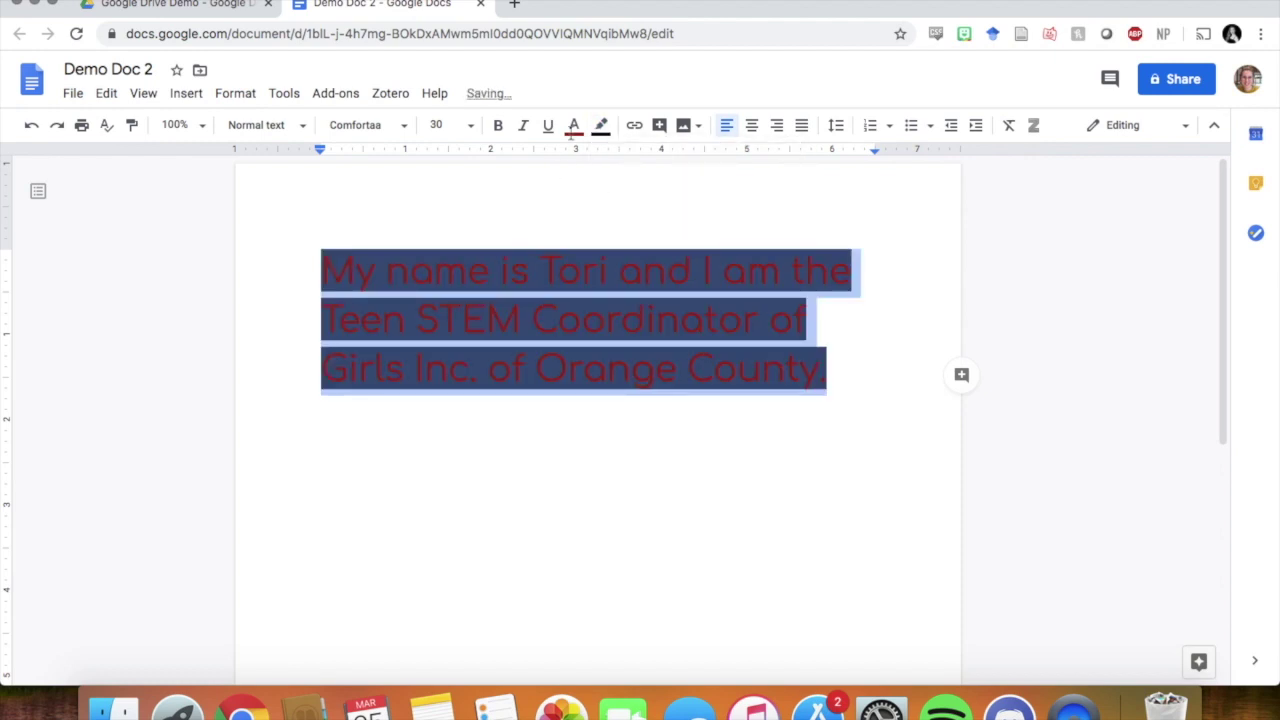
Make the whole introduction sentence italic, bold and underlined, and center it on the page.
{"action": "left_click", "coordinate": [638, 305]}
{"action": "left_click", "coordinate": [832, 373], "text": "shift"}
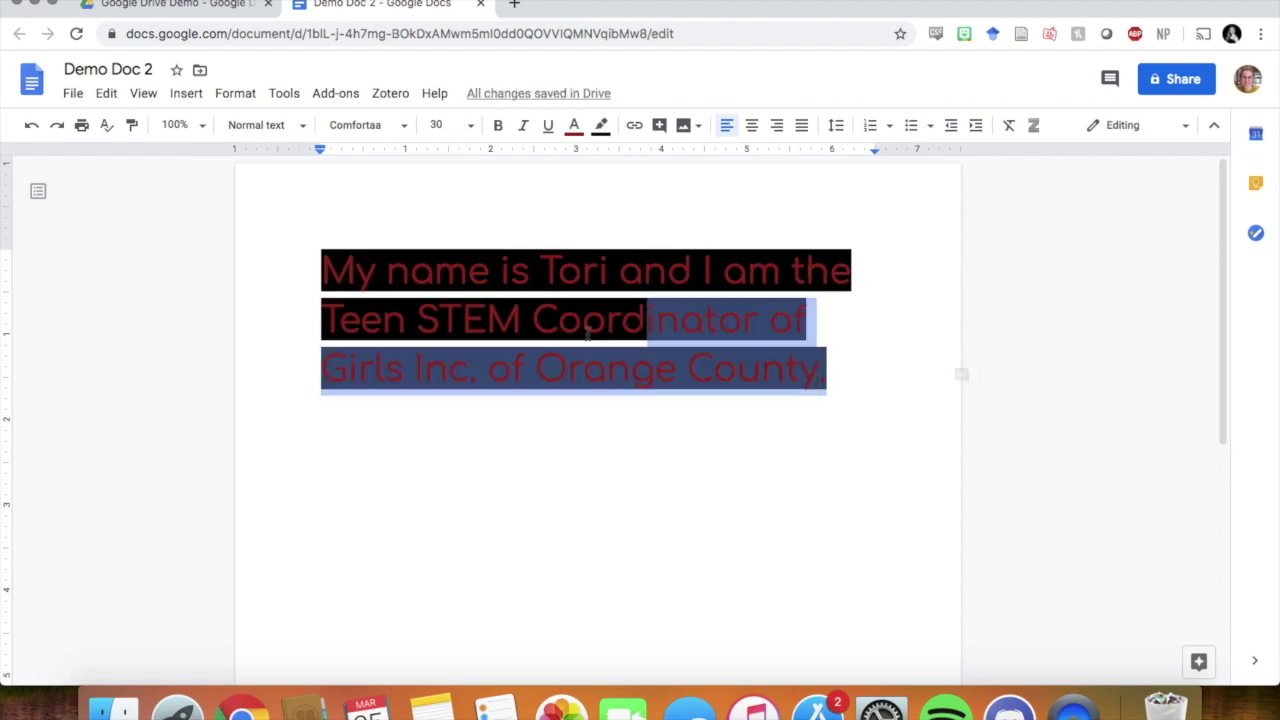
{"action": "key", "text": "super+a"}
{"action": "left_click", "coordinate": [522, 125]}
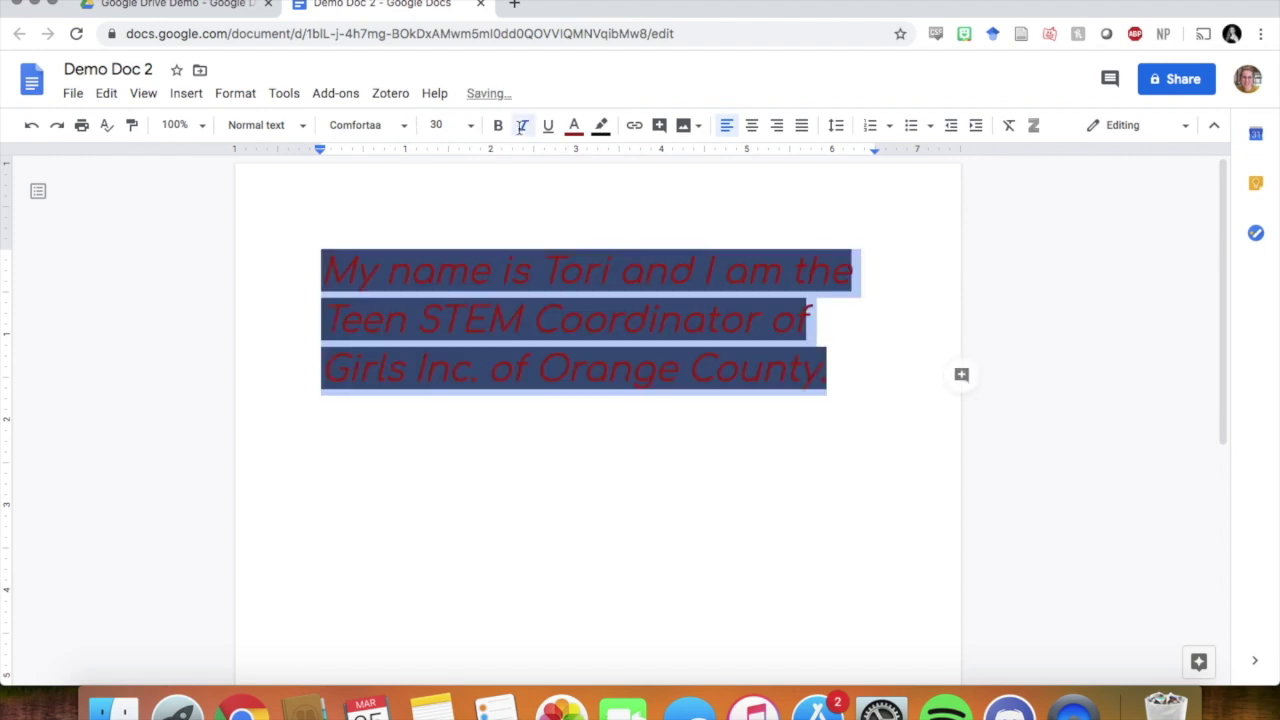
{"action": "left_click", "coordinate": [503, 125]}
{"action": "left_click", "coordinate": [548, 125]}
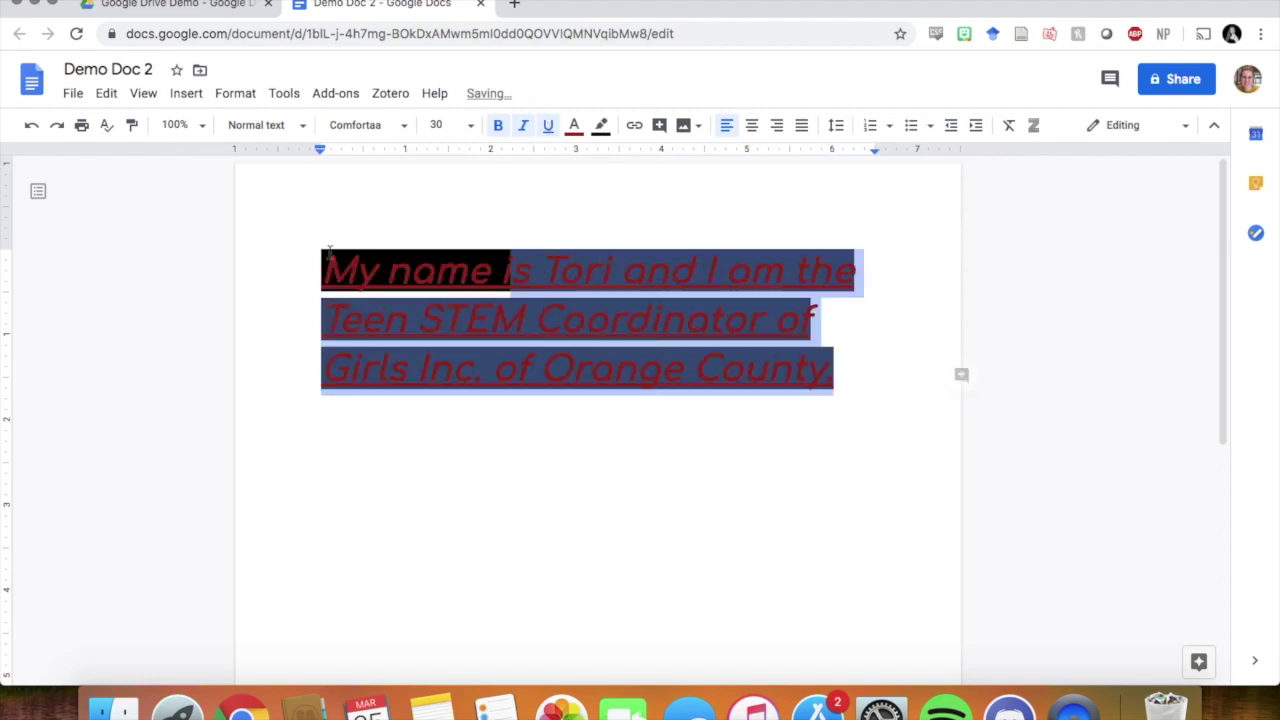
{"action": "left_click", "coordinate": [755, 125]}
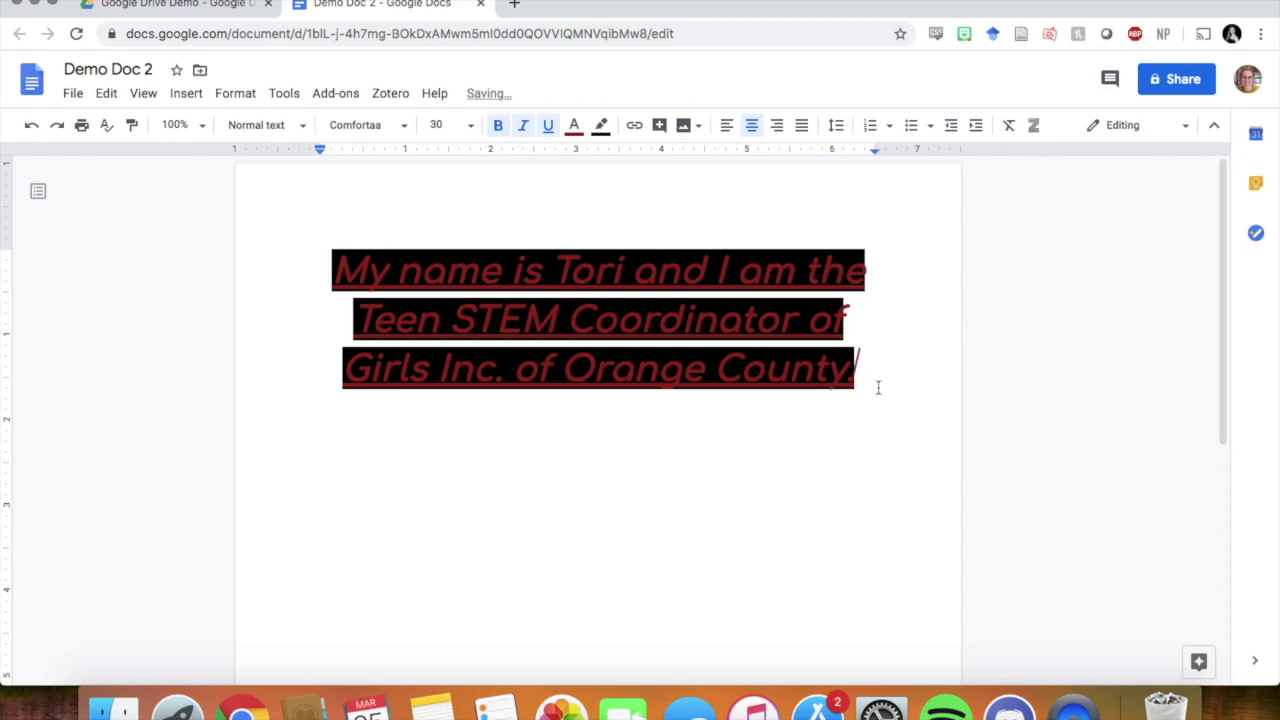
{"action": "left_click", "coordinate": [186, 93]}
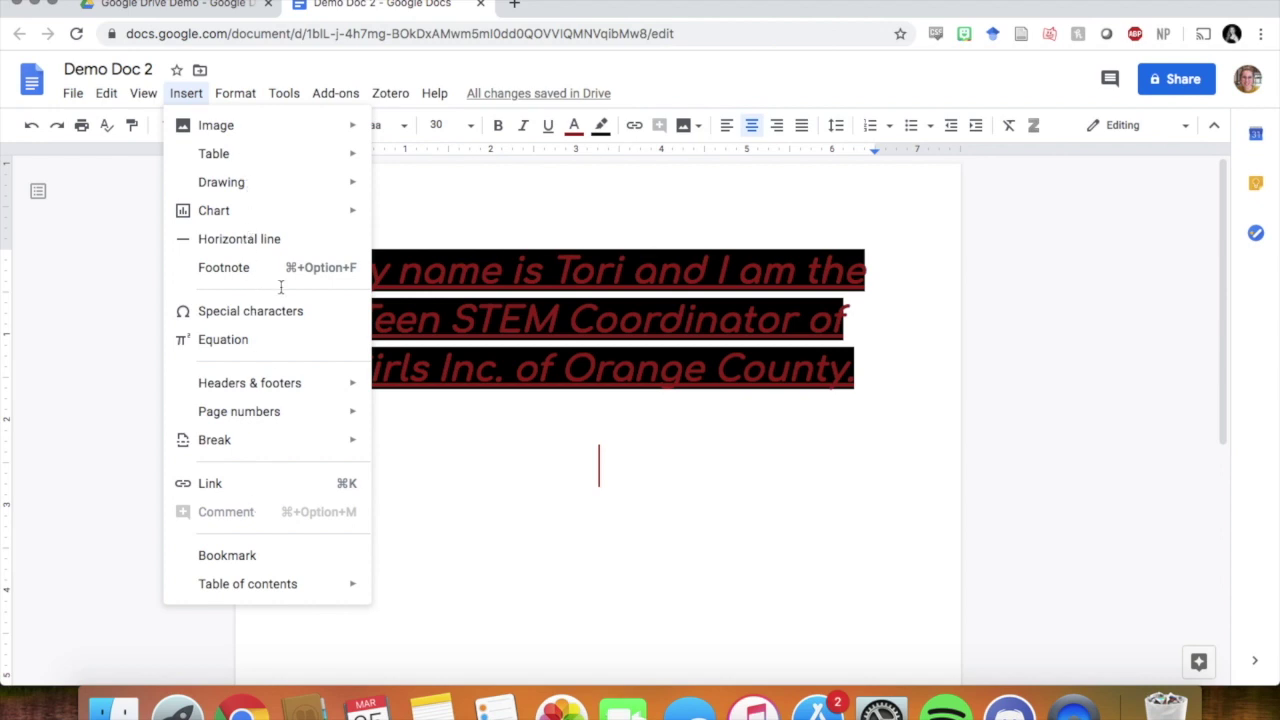
{"action": "left_click", "coordinate": [626, 480]}
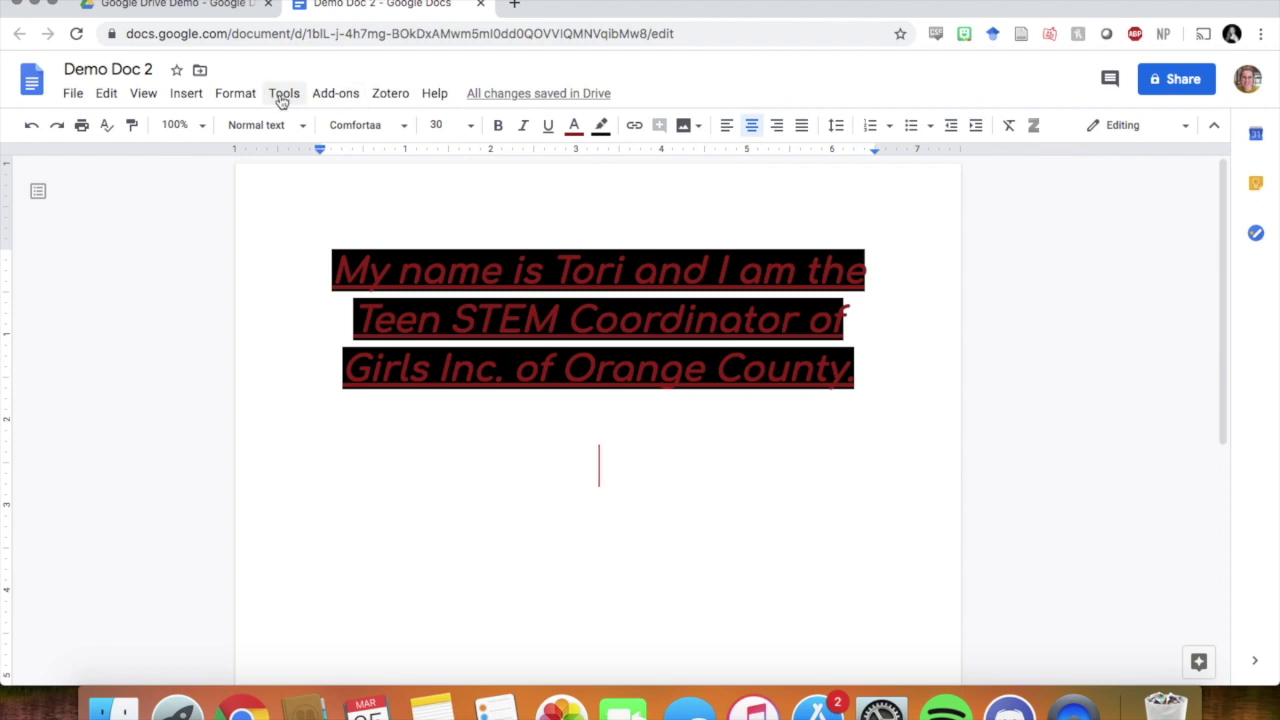
{"action": "left_click", "coordinate": [248, 96]}
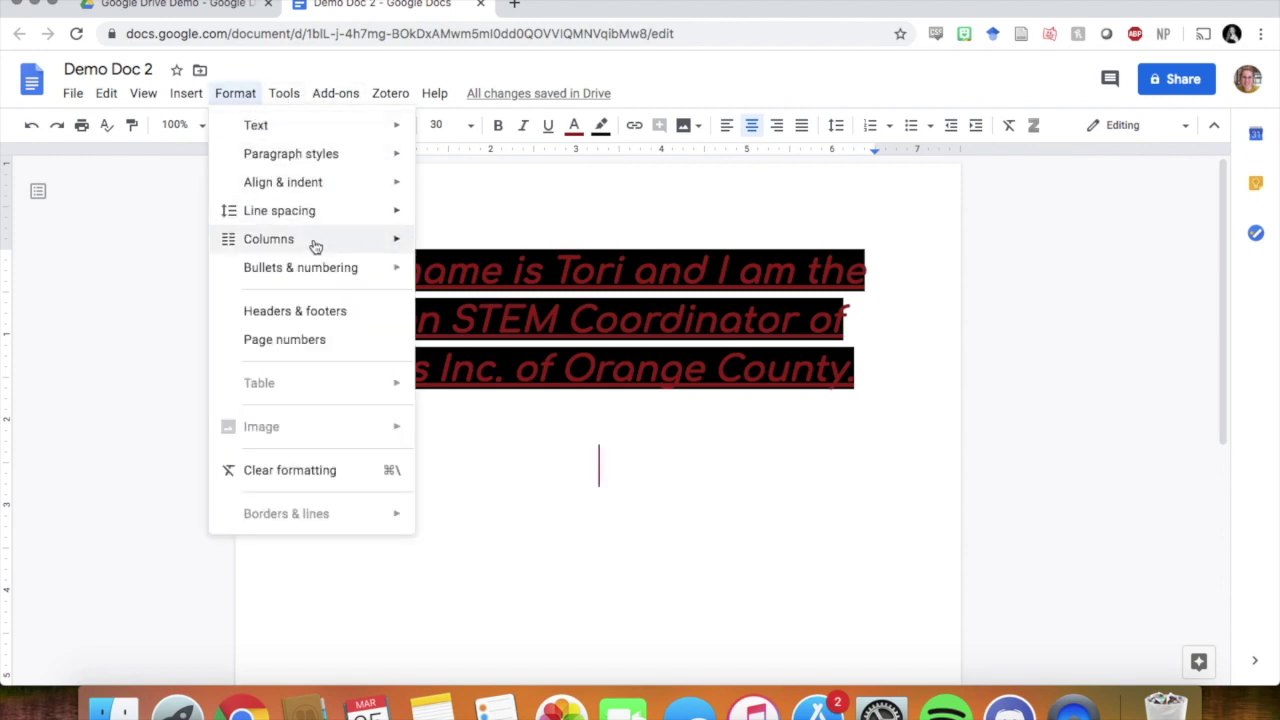
{"action": "mouse_move", "coordinate": [315, 246]}
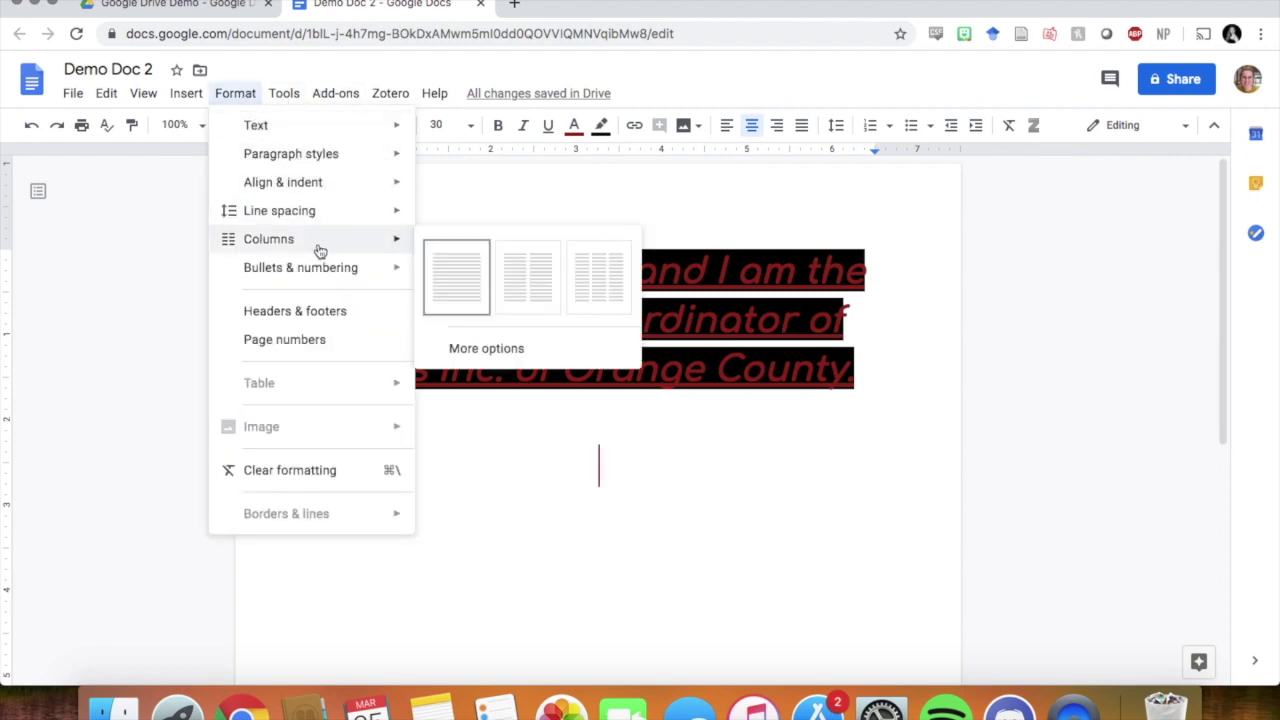
{"action": "mouse_move", "coordinate": [330, 226]}
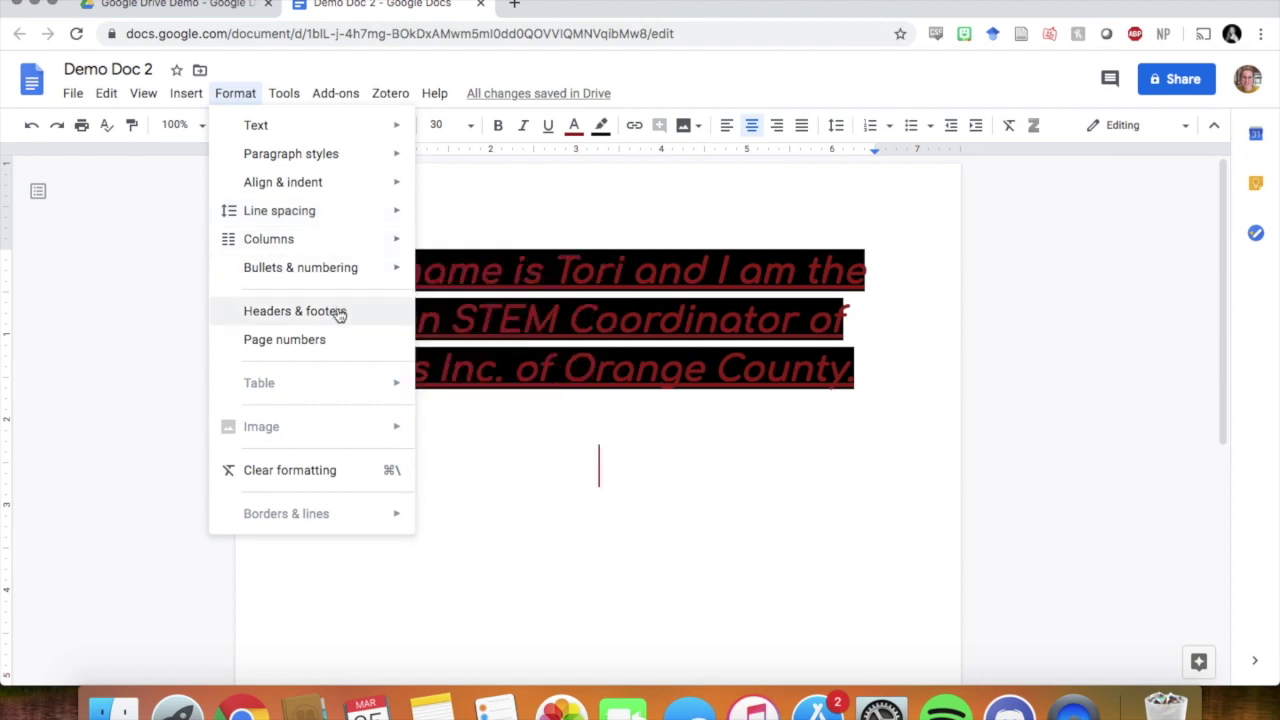
{"action": "left_click", "coordinate": [715, 452]}
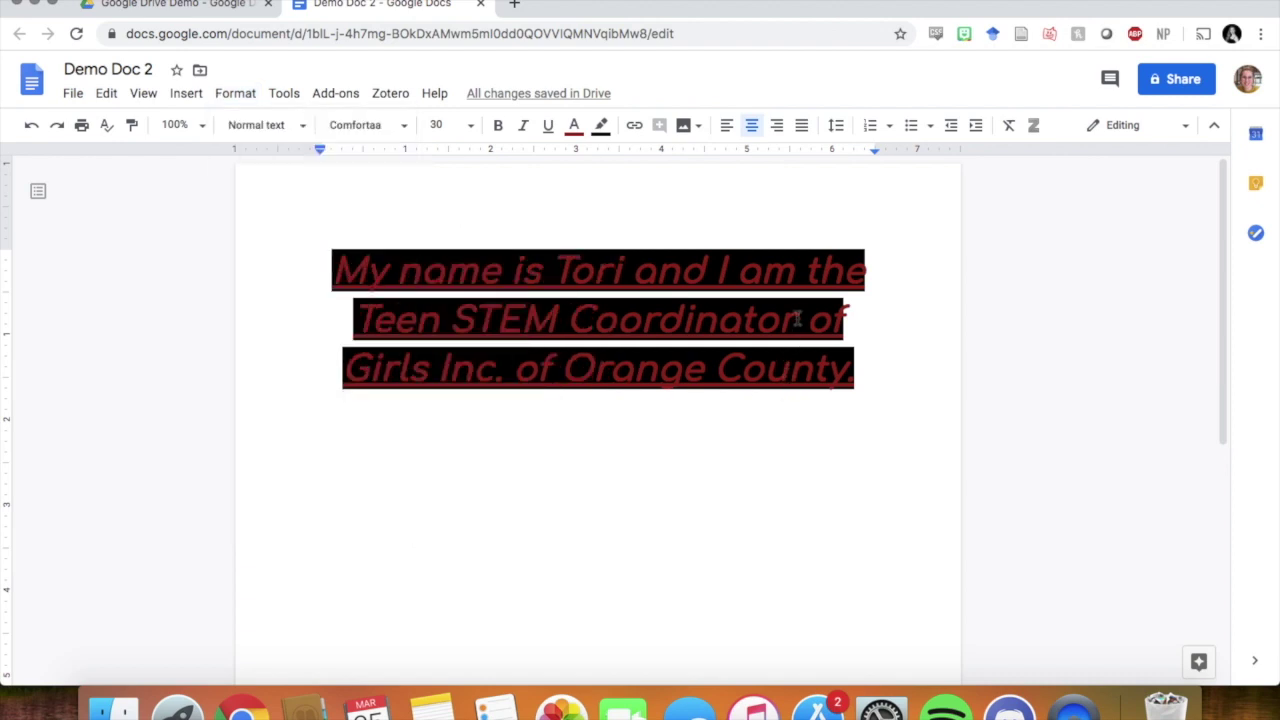
Set the text color to black and remove the highlight color on the empty line below the introduction.
{"action": "left_click", "coordinate": [574, 125]}
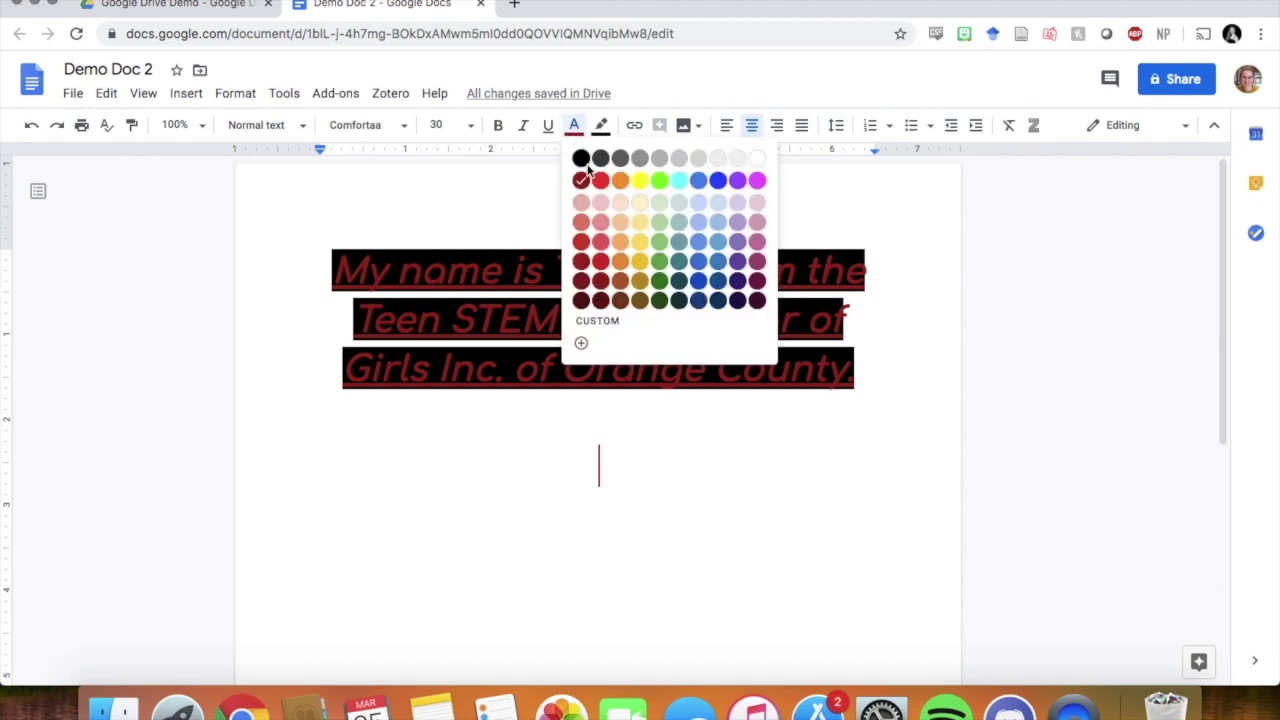
{"action": "left_click", "coordinate": [580, 158]}
{"action": "left_click", "coordinate": [601, 125]}
{"action": "left_click", "coordinate": [640, 160]}
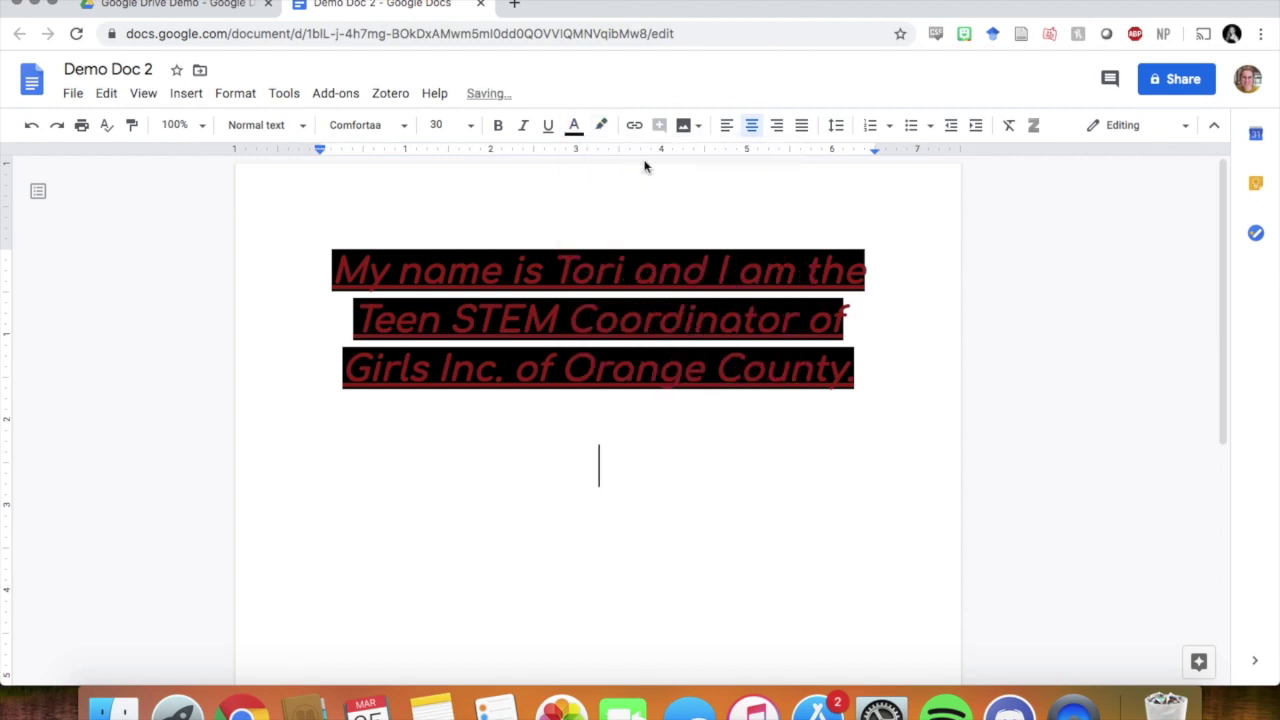
Set the empty line below the introduction to font size 12 and align it left.
{"action": "left_click", "coordinate": [469, 132]}
{"action": "left_click", "coordinate": [442, 271]}
{"action": "left_click", "coordinate": [727, 125]}
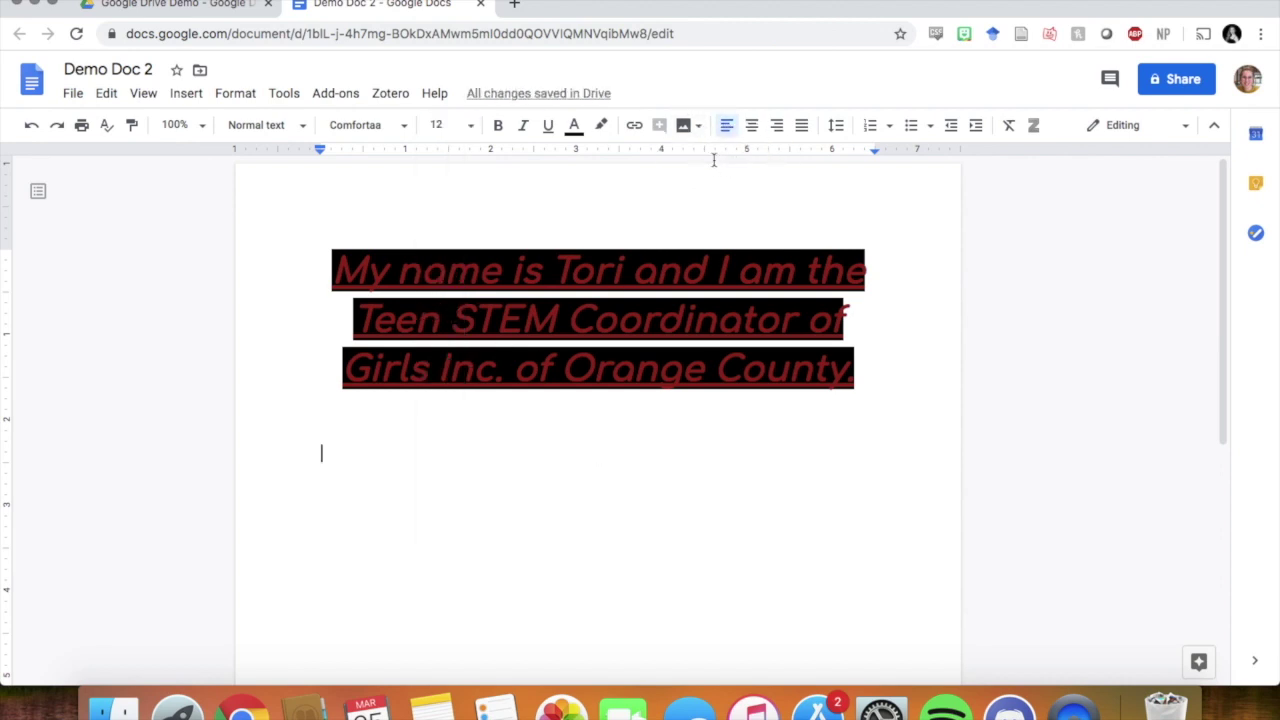
Insert a 4 x 4 table on the empty line below the introduction.
{"action": "left_click", "coordinate": [186, 93]}
{"action": "mouse_move", "coordinate": [235, 156]}
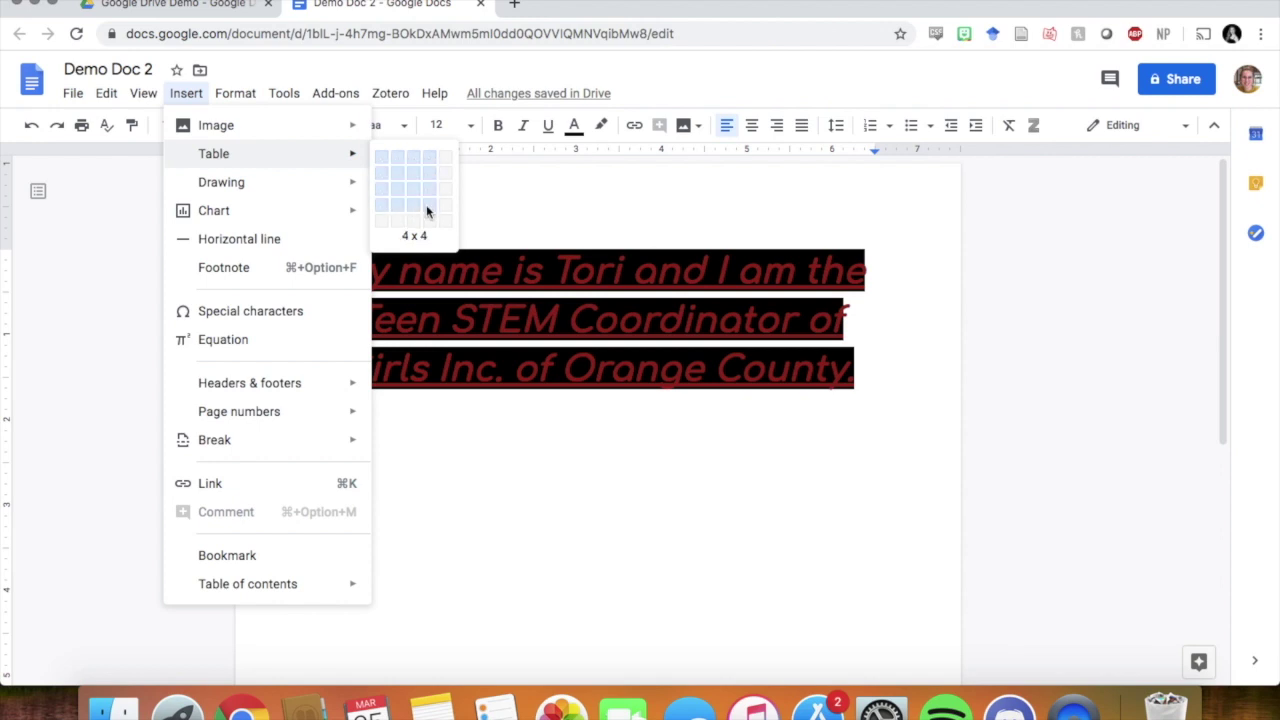
{"action": "left_click", "coordinate": [426, 204]}
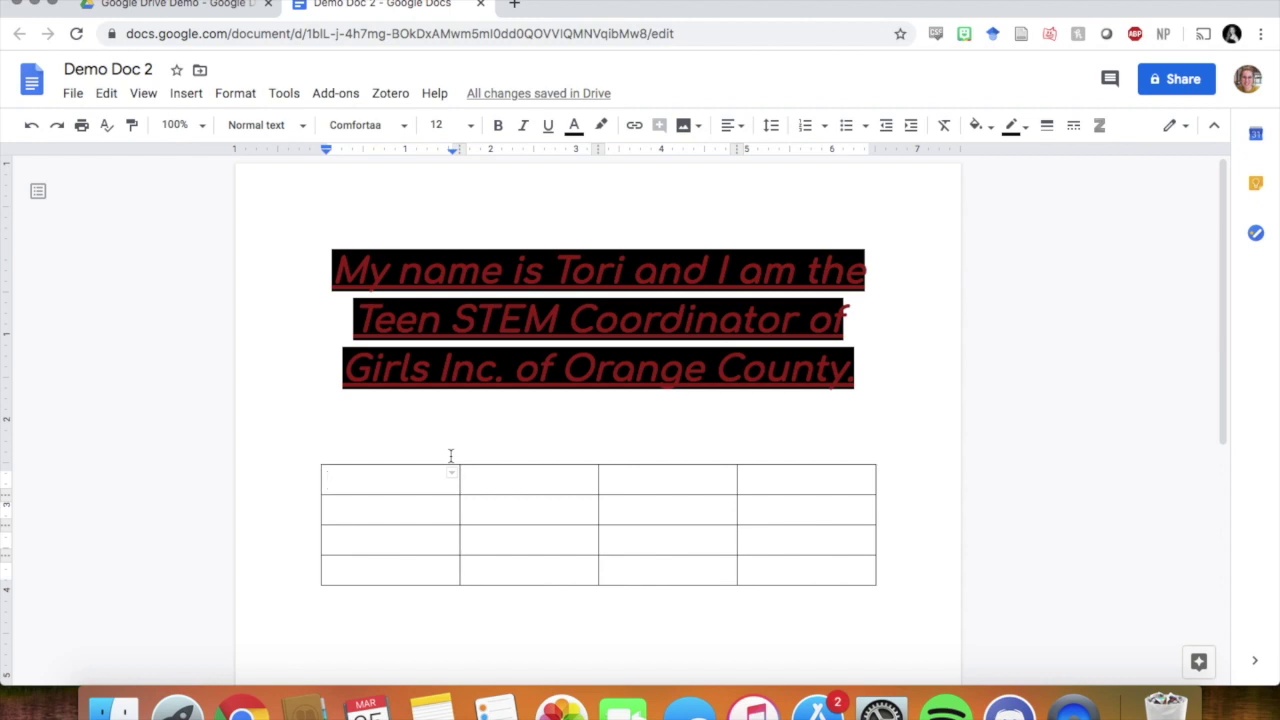
Enter the column headings Time and Activity in the first two cells of the table's top row.
{"action": "type", "text": "Time"}
{"action": "key", "text": "Tab"}
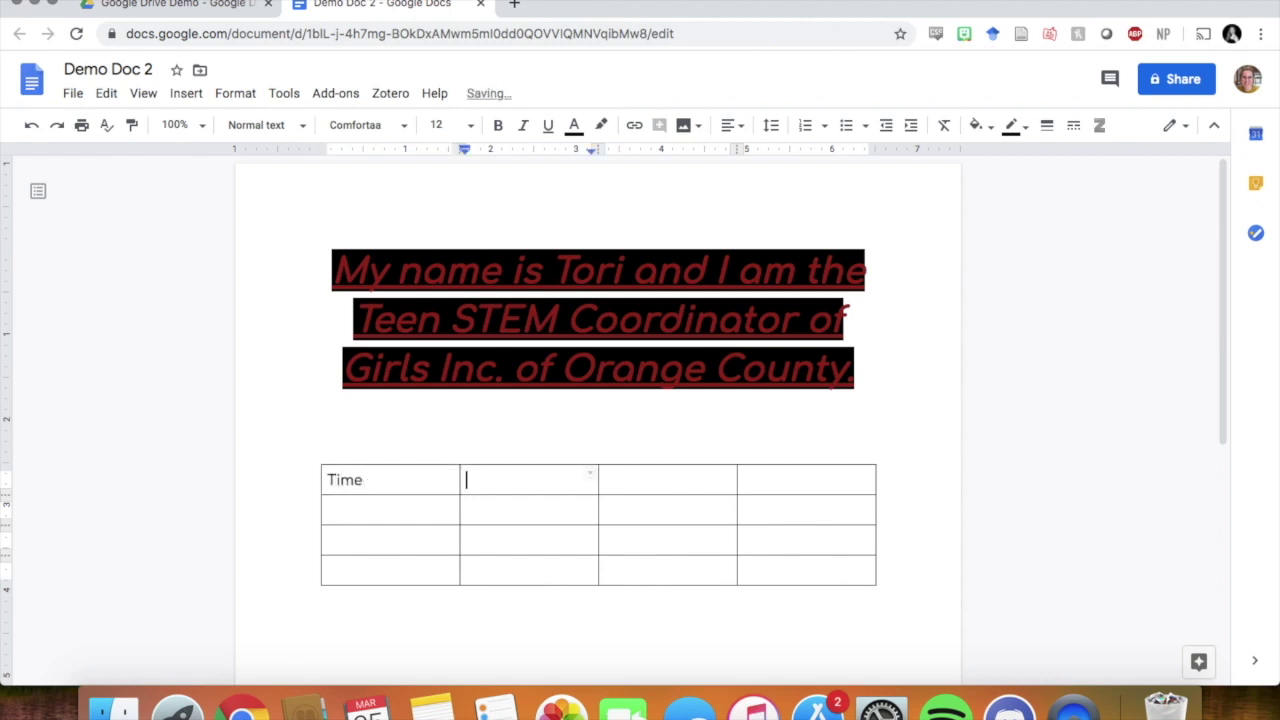
{"action": "type", "text": "W"}
{"action": "key", "text": "BackSpace"}
{"action": "type", "text": "Activity"}
{"action": "key", "text": "Tab"}
Enter the column headings Materials and Staff in the third and fourth cells of the table's top row.
{"action": "type", "text": "MAterial"}
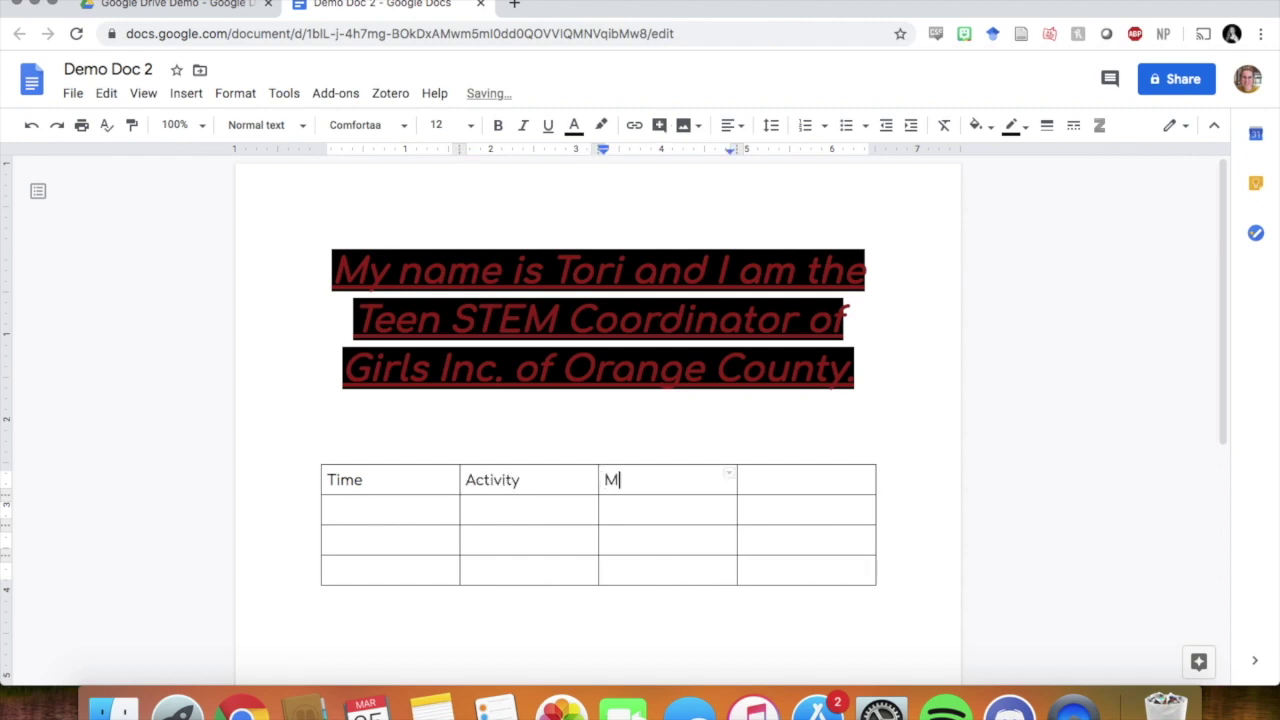
{"action": "key", "text": "BackSpace"}
{"action": "key", "text": "BackSpace"}
{"action": "key", "text": "BackSpace"}
{"action": "key", "text": "BackSpace"}
{"action": "key", "text": "BackSpace"}
{"action": "key", "text": "BackSpace"}
{"action": "key", "text": "BackSpace"}
{"action": "type", "text": "aterials o"}
{"action": "key", "text": "BackSpace"}
{"action": "key", "text": "Tab"}
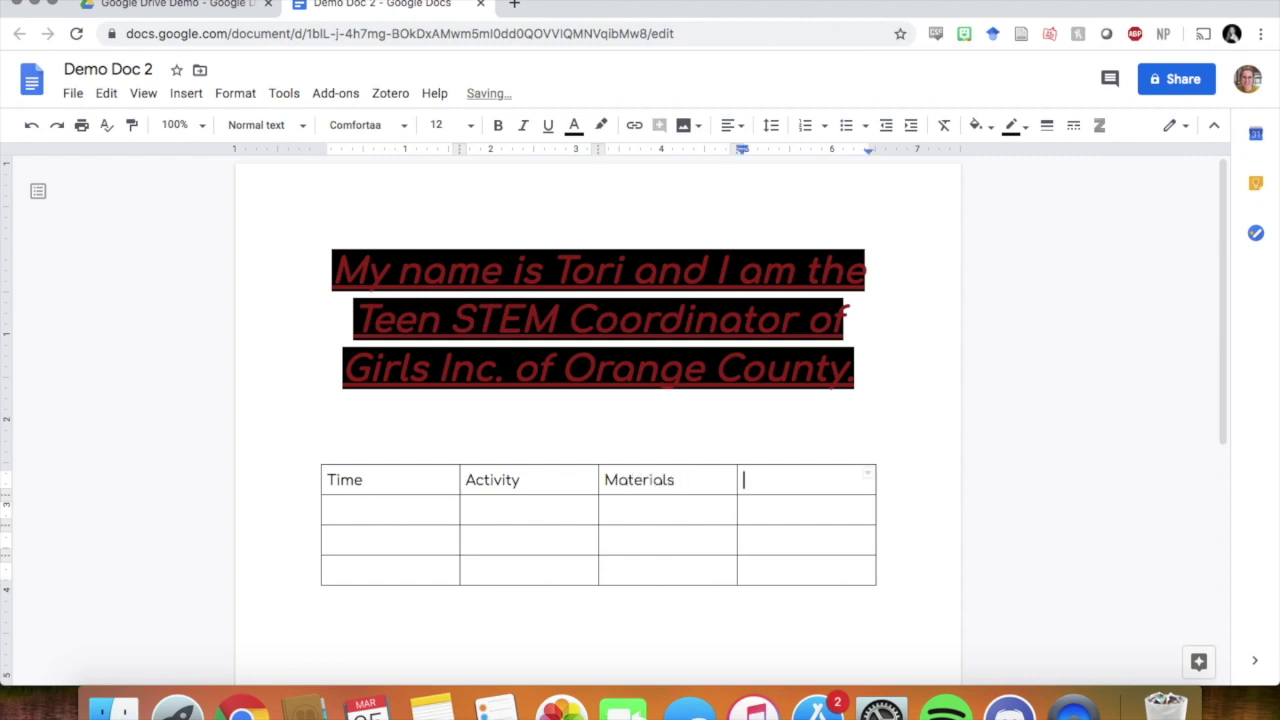
{"action": "type", "text": "Staff"}
Set the text color of the table's four column headings to white.
{"action": "left_click_drag", "start_coordinate": [328, 480], "coordinate": [777, 481]}
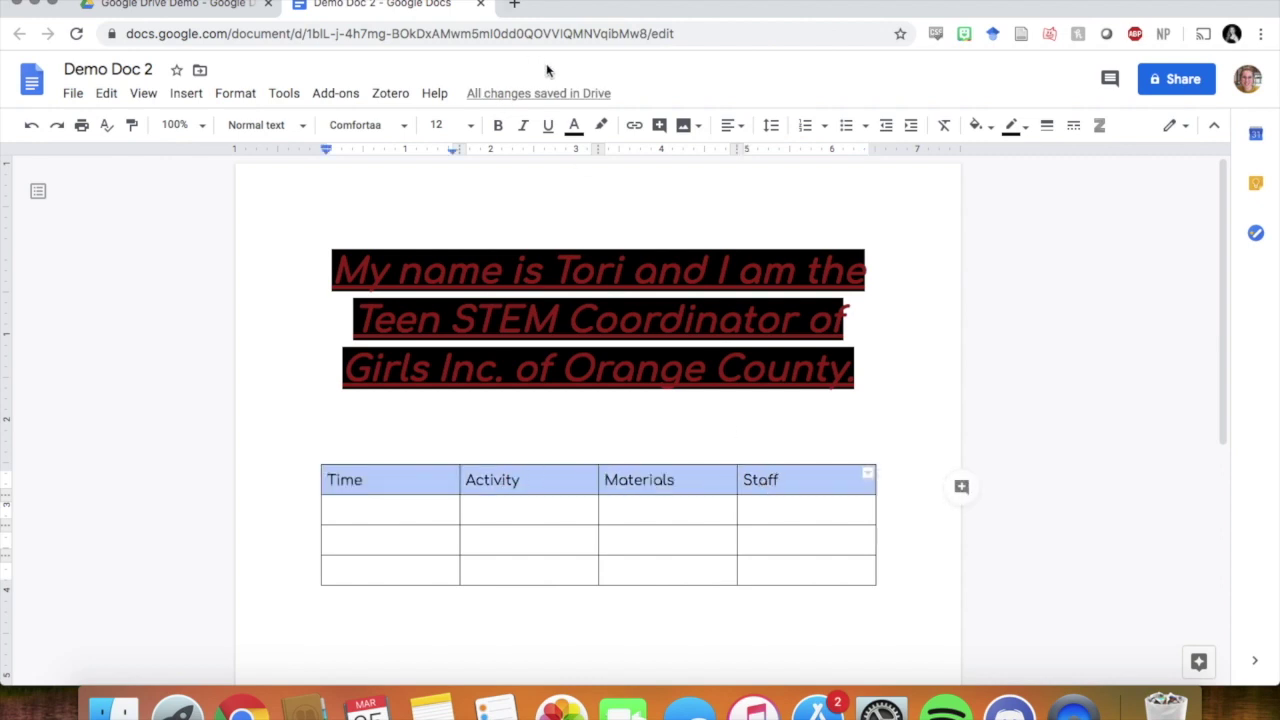
{"action": "left_click", "coordinate": [575, 126]}
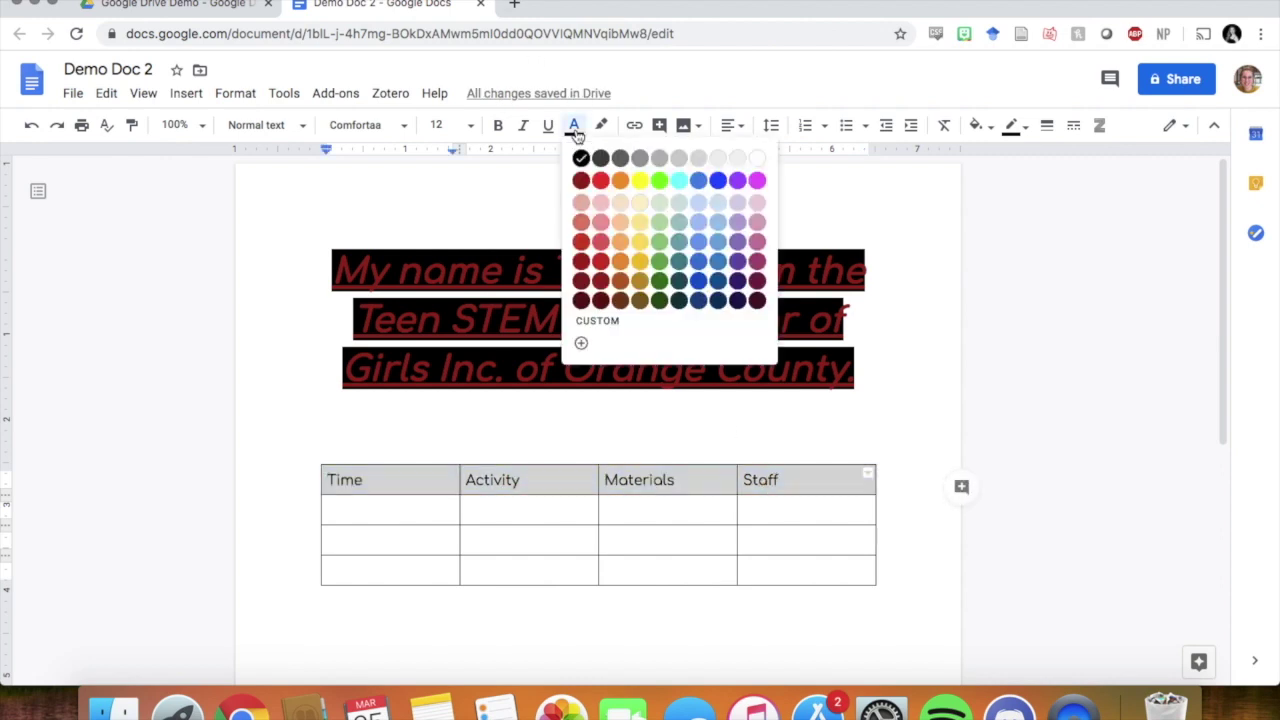
{"action": "left_click", "coordinate": [755, 163]}
Try a red highlight color on the table's column headings and remove it again.
{"action": "left_click", "coordinate": [602, 126]}
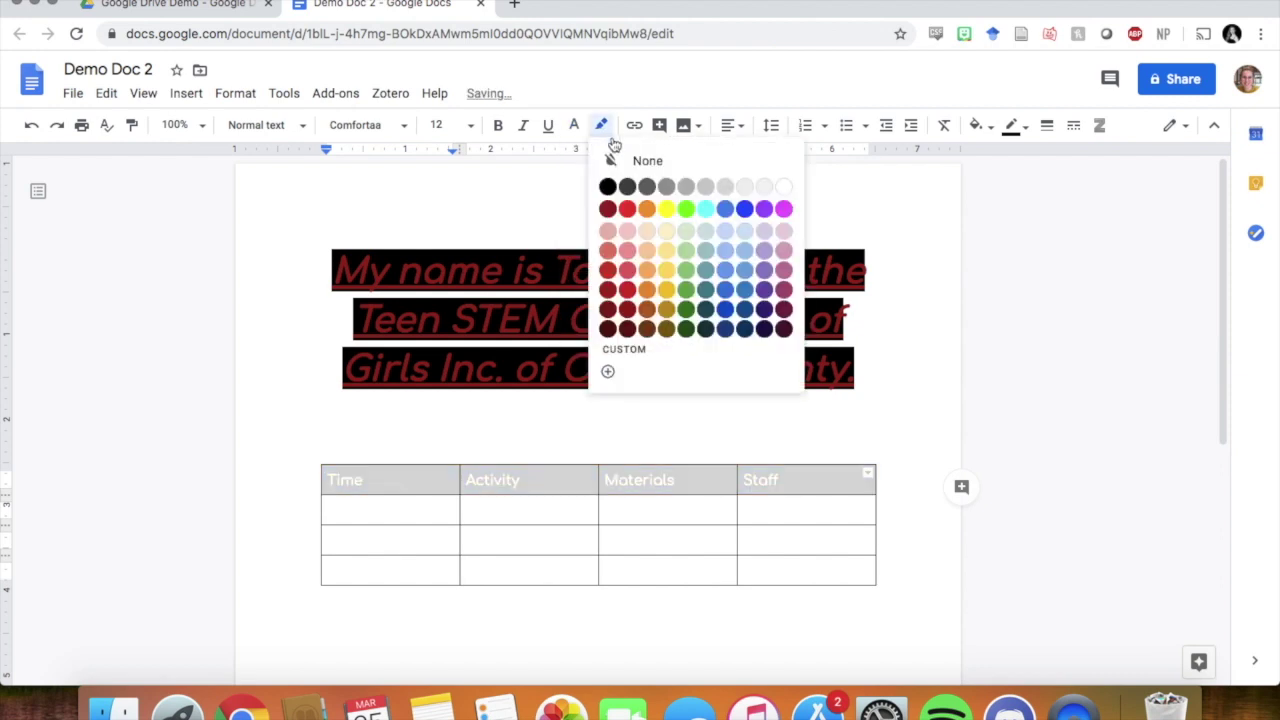
{"action": "left_click", "coordinate": [626, 209]}
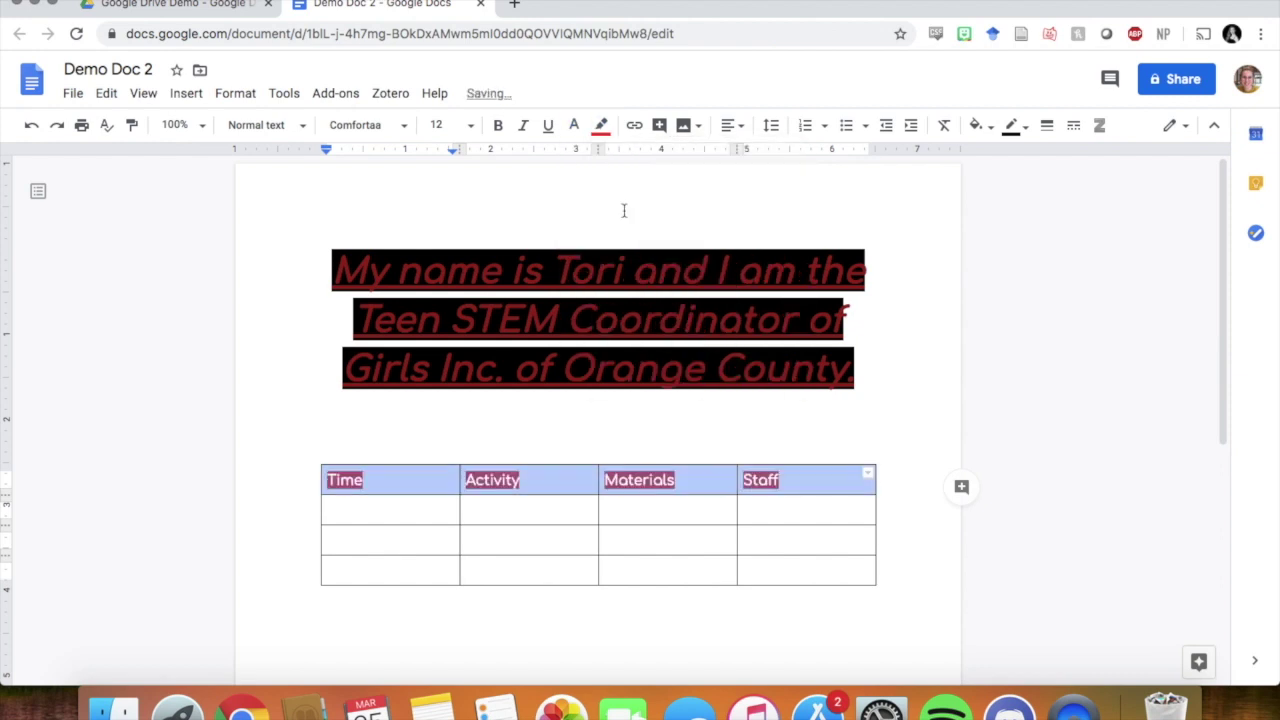
{"action": "left_click", "coordinate": [603, 126]}
{"action": "left_click", "coordinate": [640, 162]}
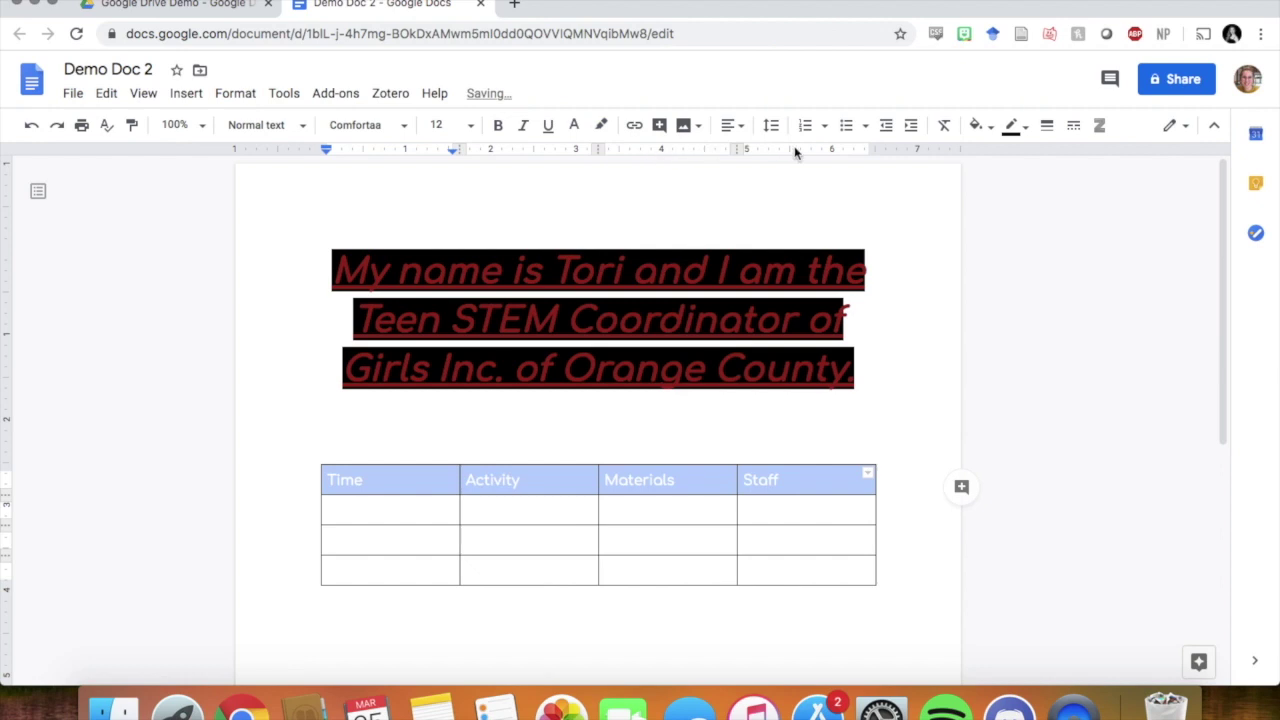
Fill the table's heading row cells with red and make the headings bold and centered.
{"action": "left_click", "coordinate": [980, 133]}
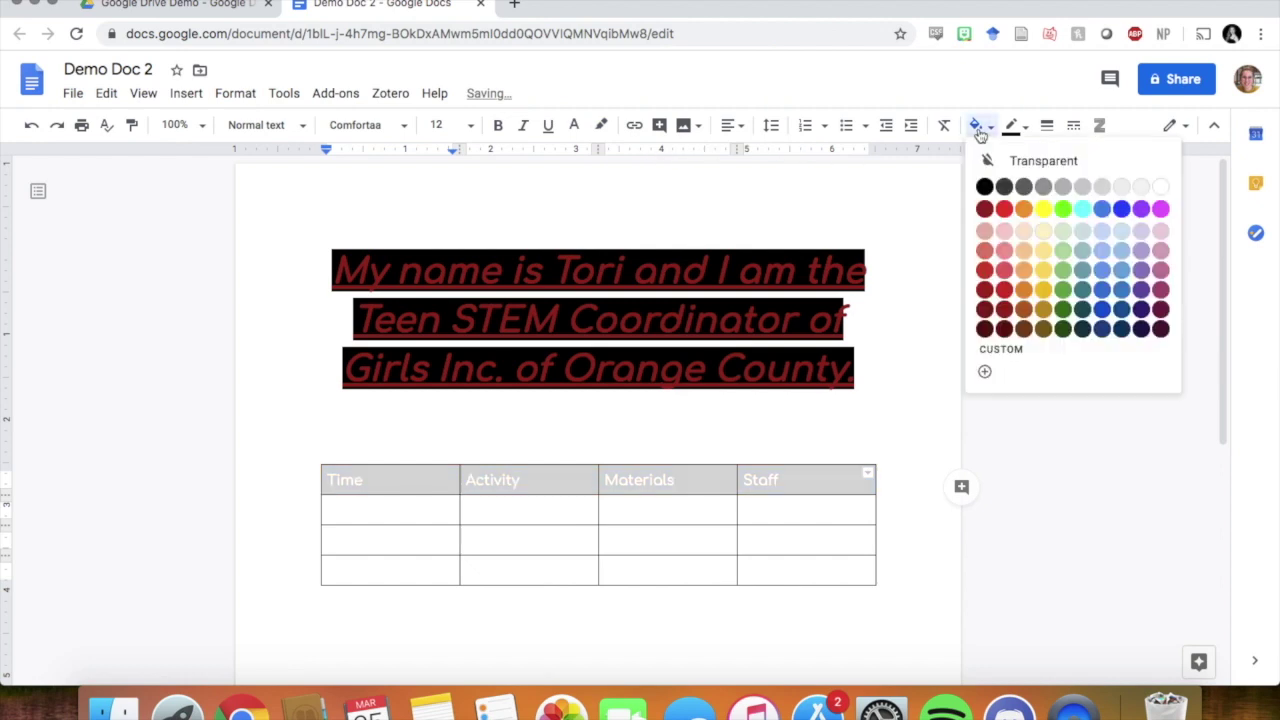
{"action": "left_click", "coordinate": [1000, 216]}
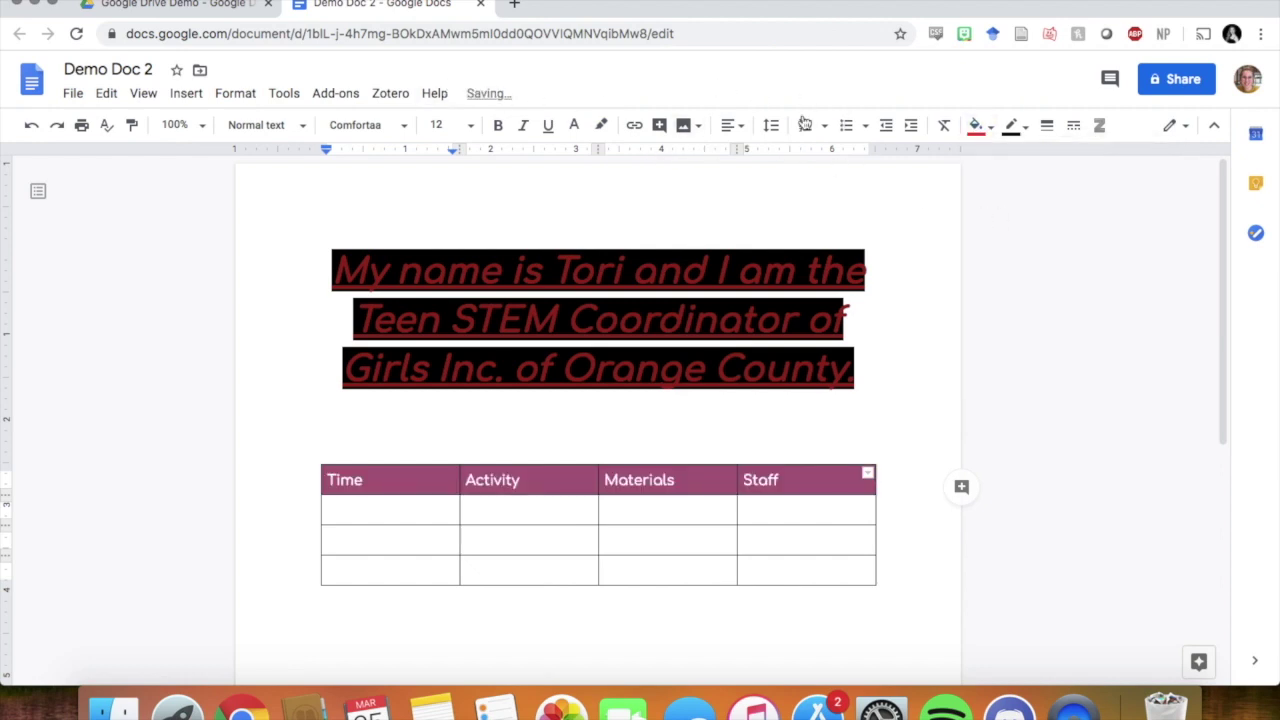
{"action": "left_click", "coordinate": [728, 126]}
{"action": "left_click", "coordinate": [688, 160]}
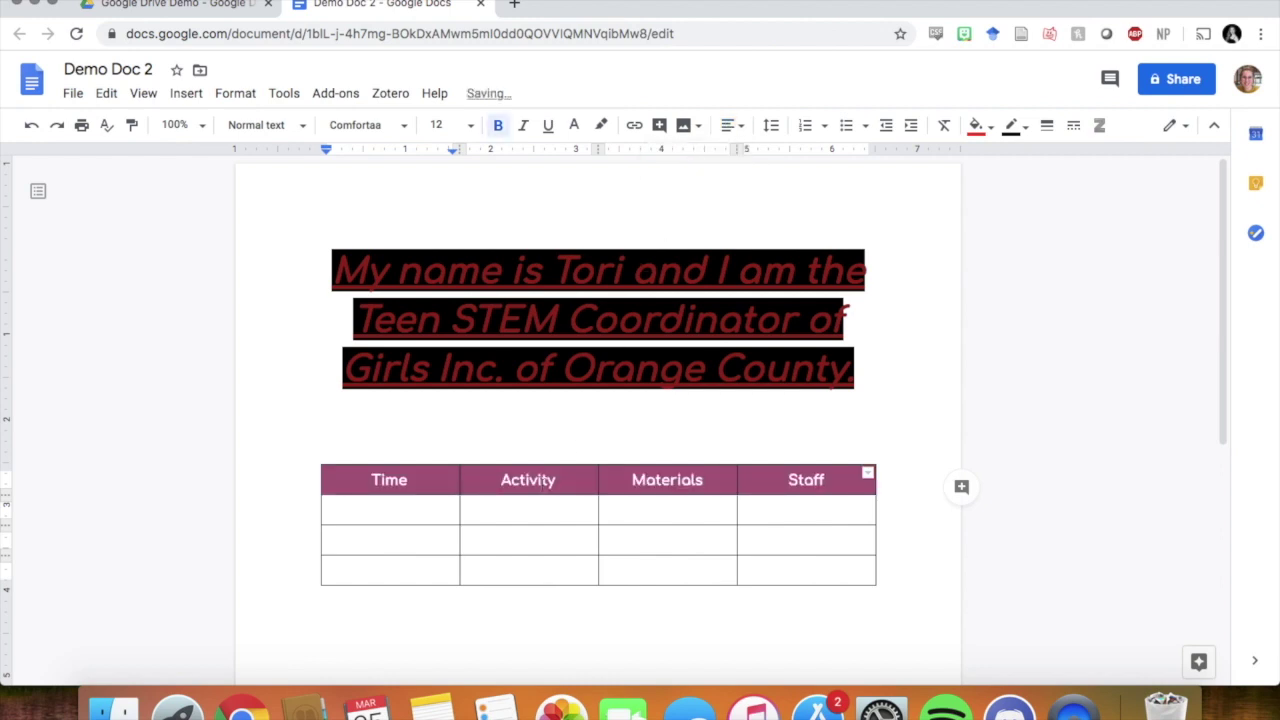
Fill the table's second row with 9:00am, Documents, the materials Computer, Mouse and Internet on separate lines, and TC as staff.
{"action": "left_click", "coordinate": [419, 508]}
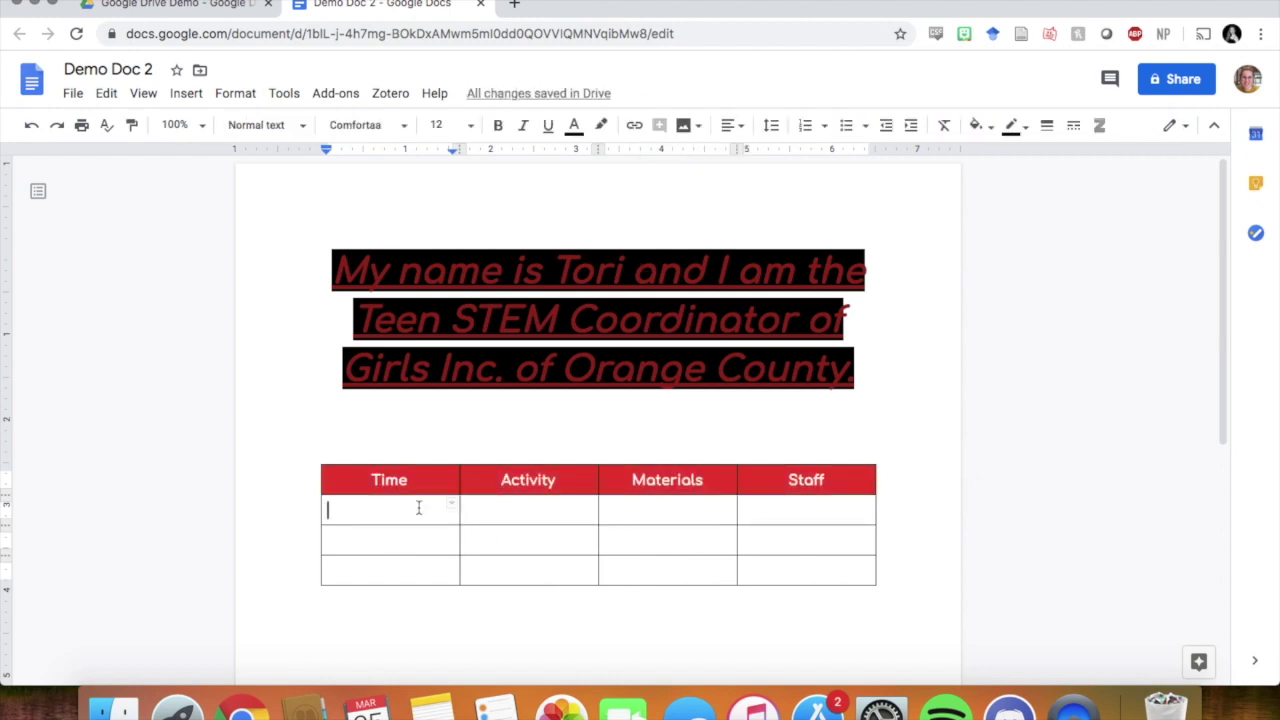
{"action": "type", "text": "9:00am"}
{"action": "key", "text": "Tab"}
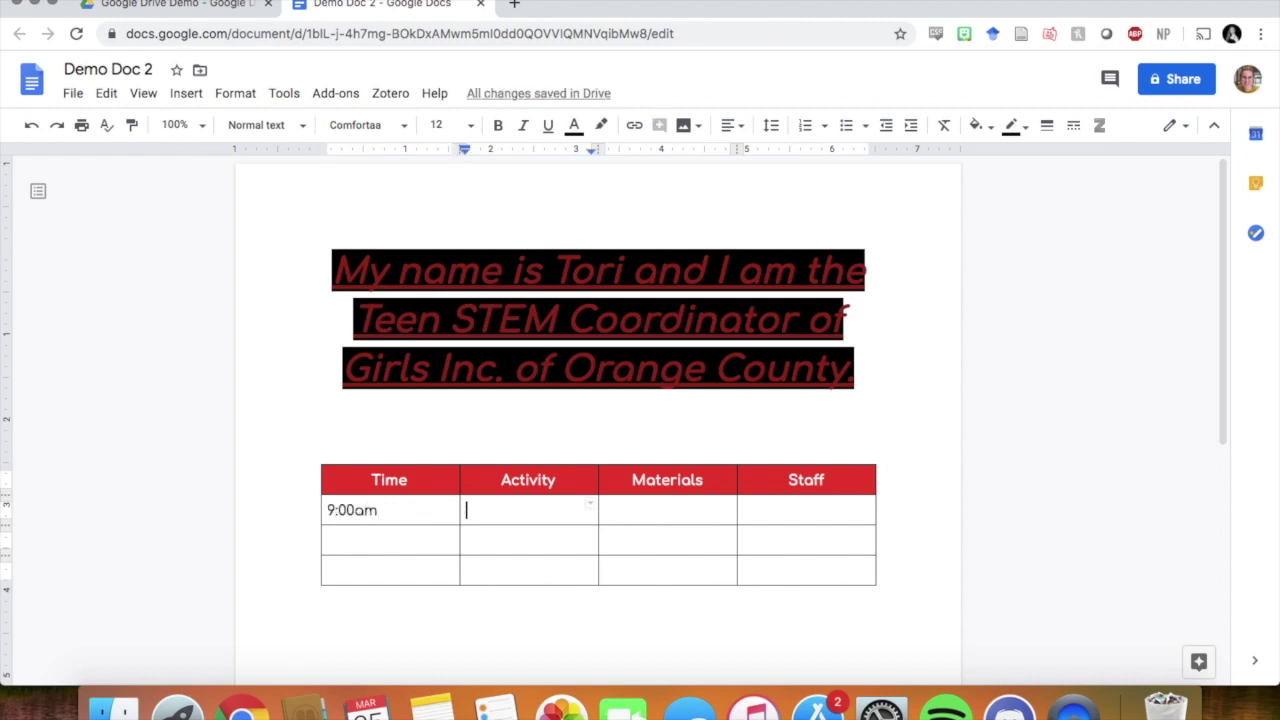
{"action": "type", "text": "Docu"}
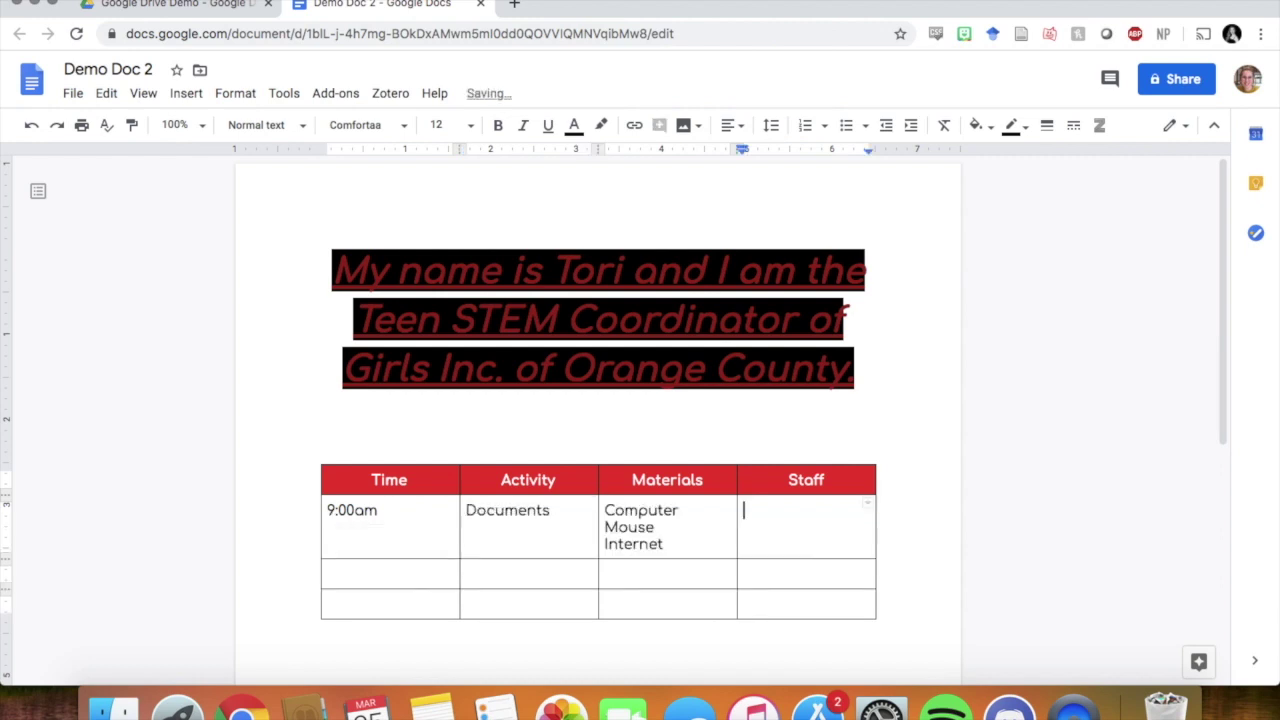
{"action": "type", "text": "TC"}
Enter the time 9:15am and the activity Spread Sheets in the table's third row.
{"action": "key", "text": "Down"}
{"action": "key", "text": "Left"}
{"action": "key", "text": "Left"}
{"action": "key", "text": "Left"}
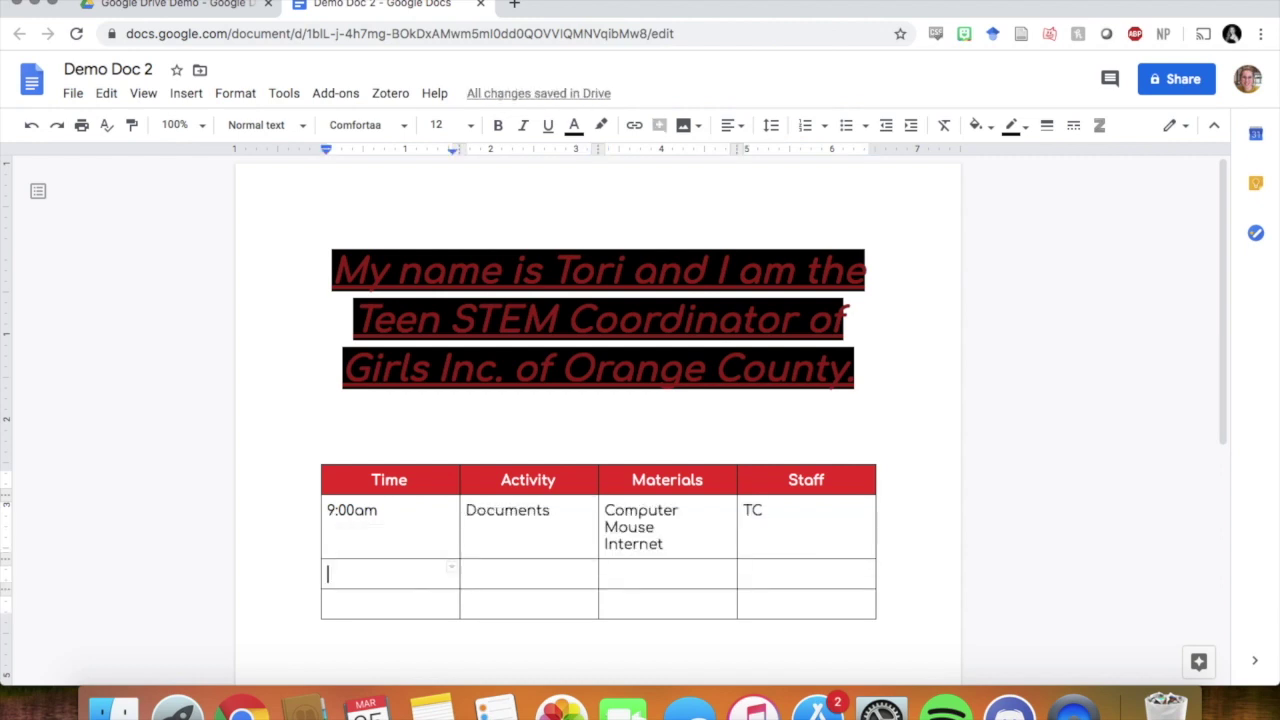
{"action": "type", "text": "9"}
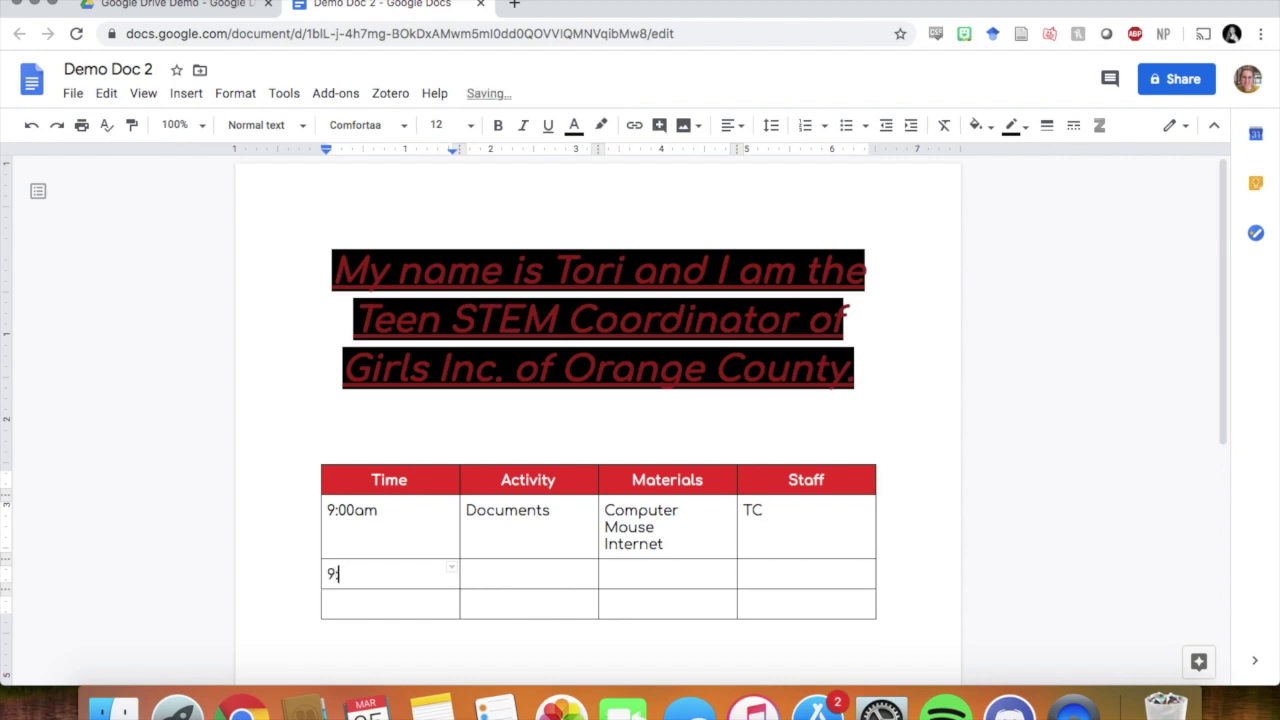
{"action": "type", "text": ":15am"}
{"action": "key", "text": "Tab"}
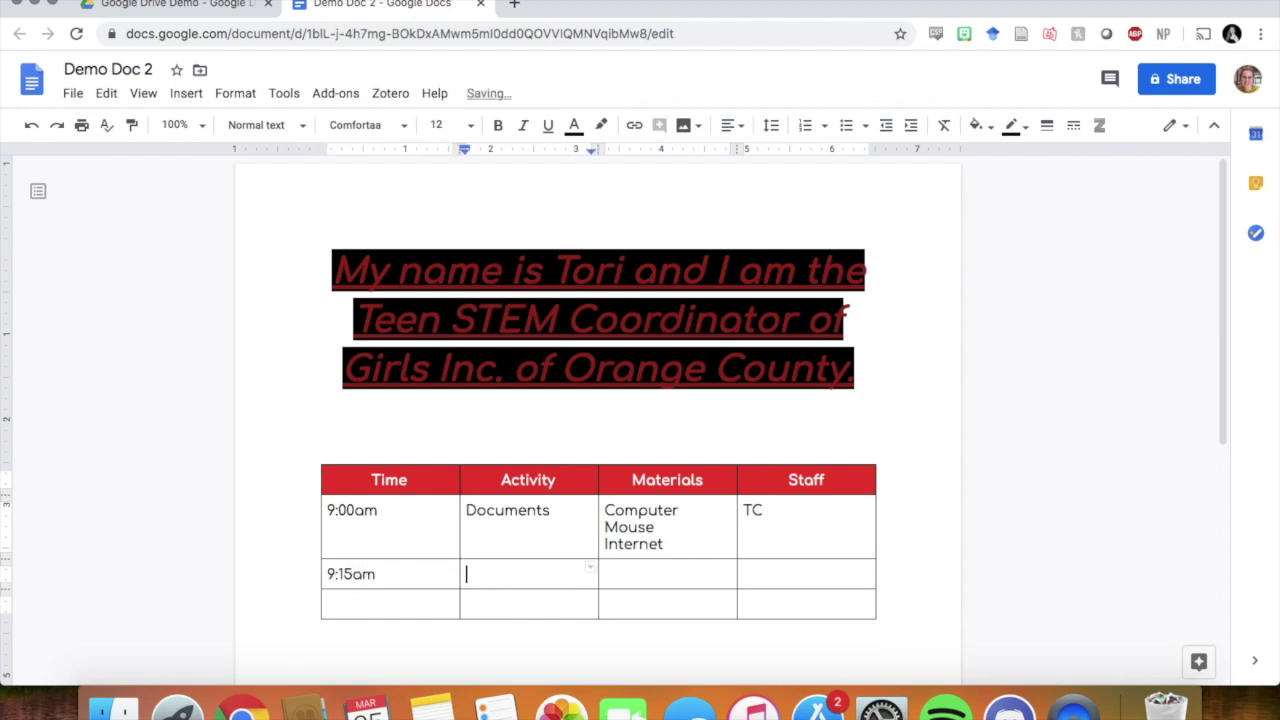
{"action": "type", "text": "Spread Sheets"}
Repeat the Computer, Mouse and Internet materials from the 9:00am row in the 9:15am row and enter TC as its staff.
{"action": "left_click_drag", "start_coordinate": [604, 510], "coordinate": [664, 545]}
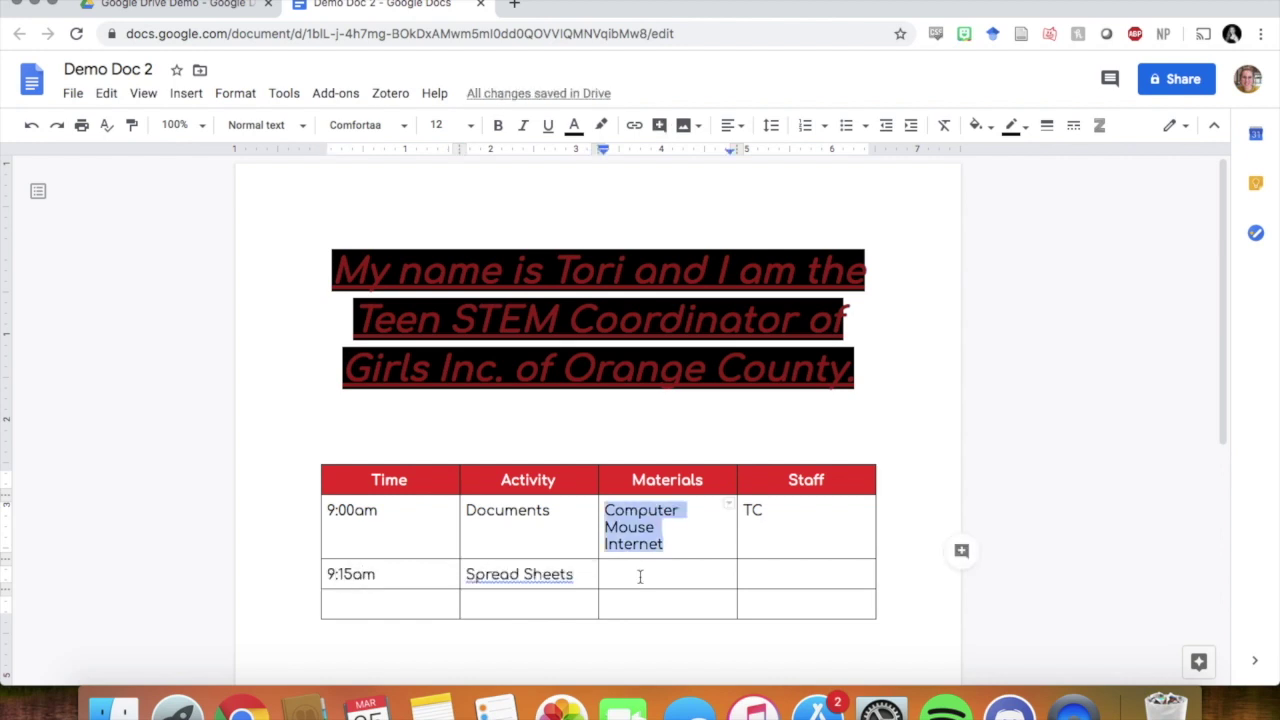
{"action": "left_click", "coordinate": [640, 577]}
{"action": "type", "text": "Computer Mouse Internet"}
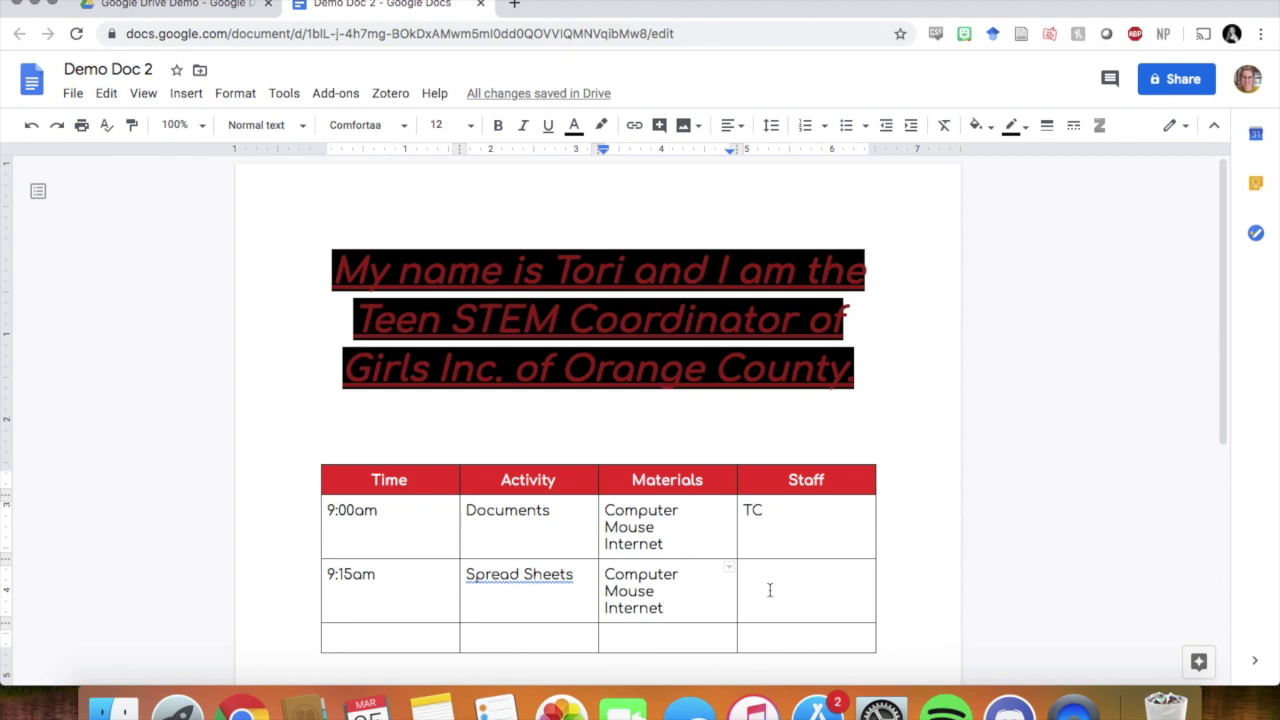
{"action": "left_click", "coordinate": [770, 590]}
{"action": "type", "text": "TC"}
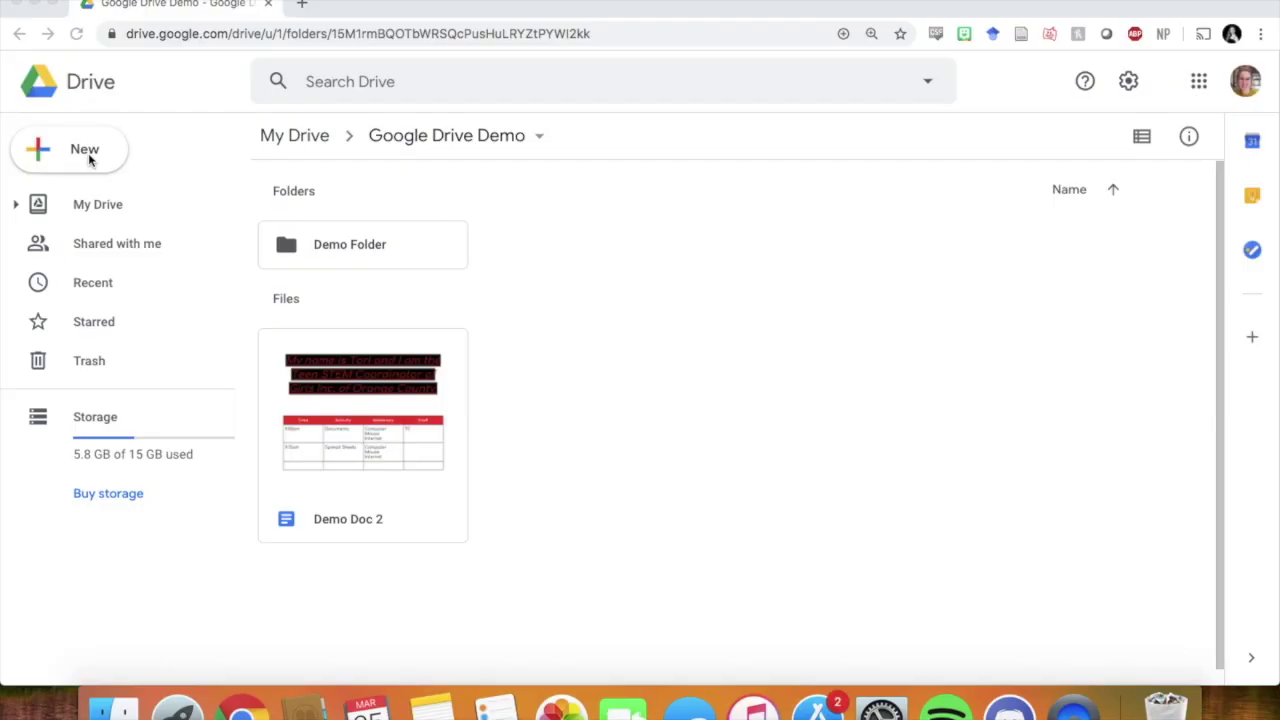
Create a blank Google Sheets spreadsheet in the Google Drive Demo folder in Google Drive.
{"action": "left_click", "coordinate": [93, 152]}
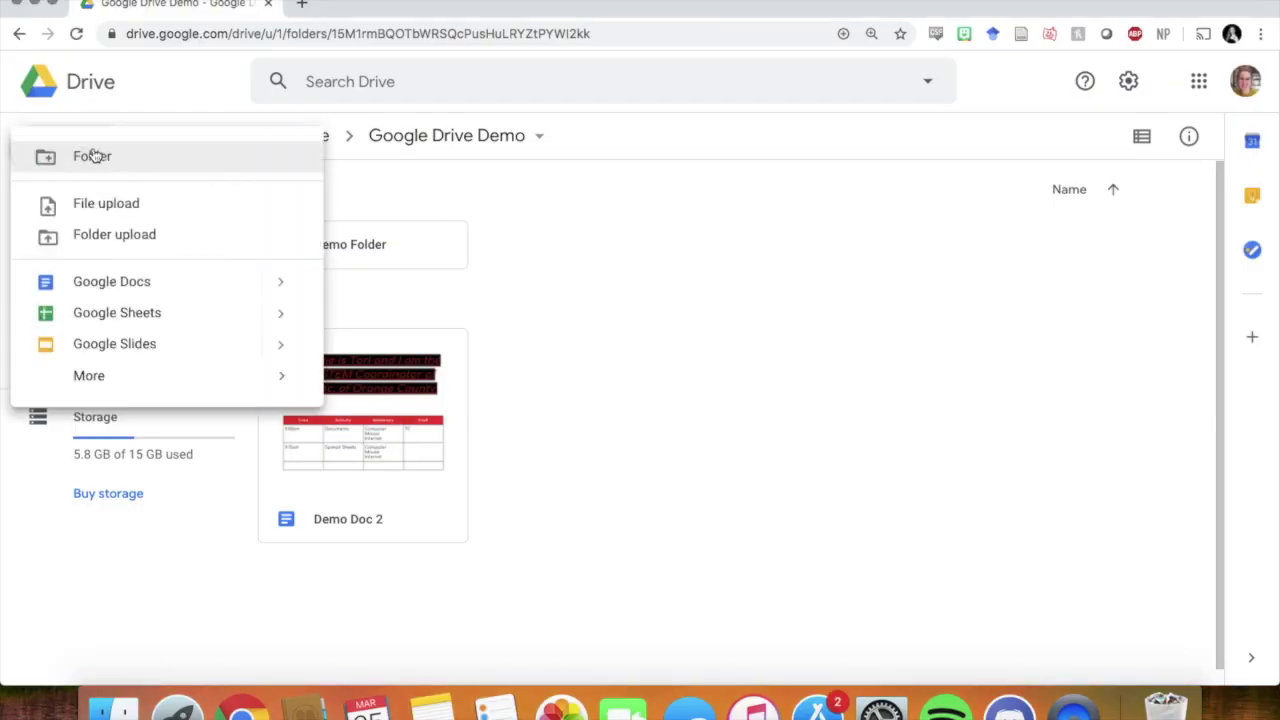
{"action": "left_click", "coordinate": [186, 316]}
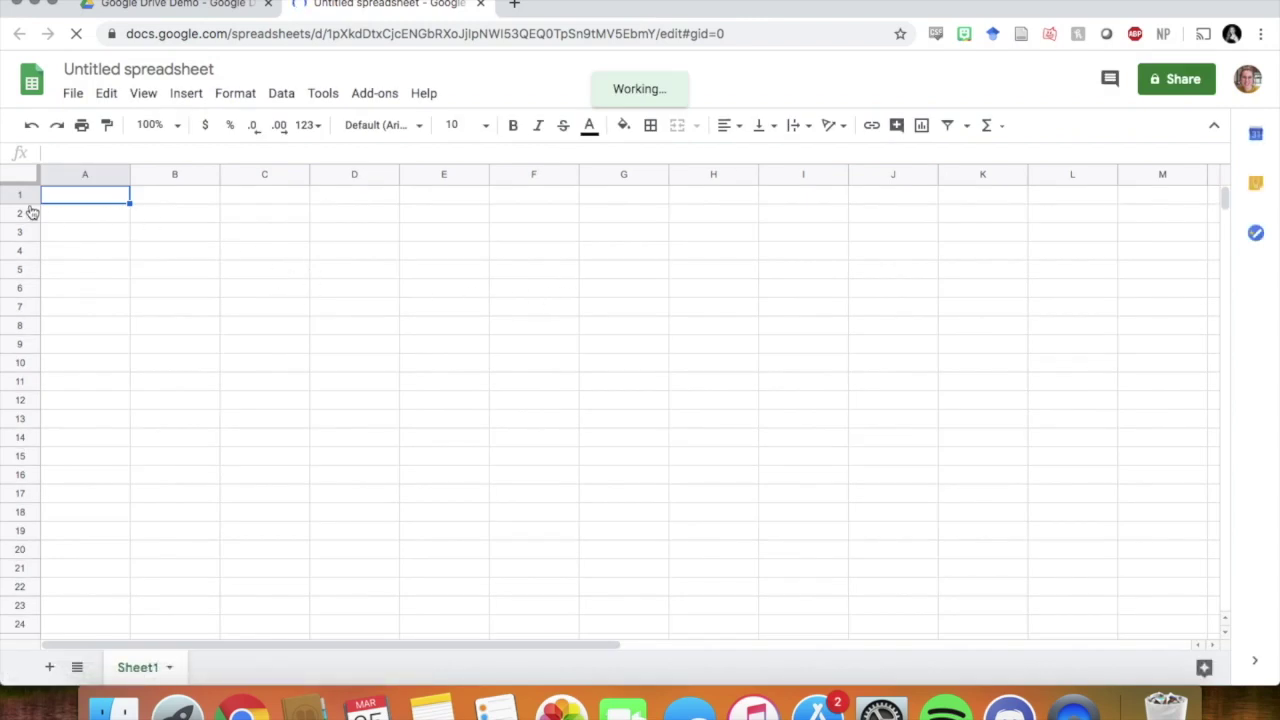
Examine the sheet's layout by selecting rows 1 to 10, columns A to J and single cells.
{"action": "left_click_drag", "start_coordinate": [22, 198], "coordinate": [12, 364]}
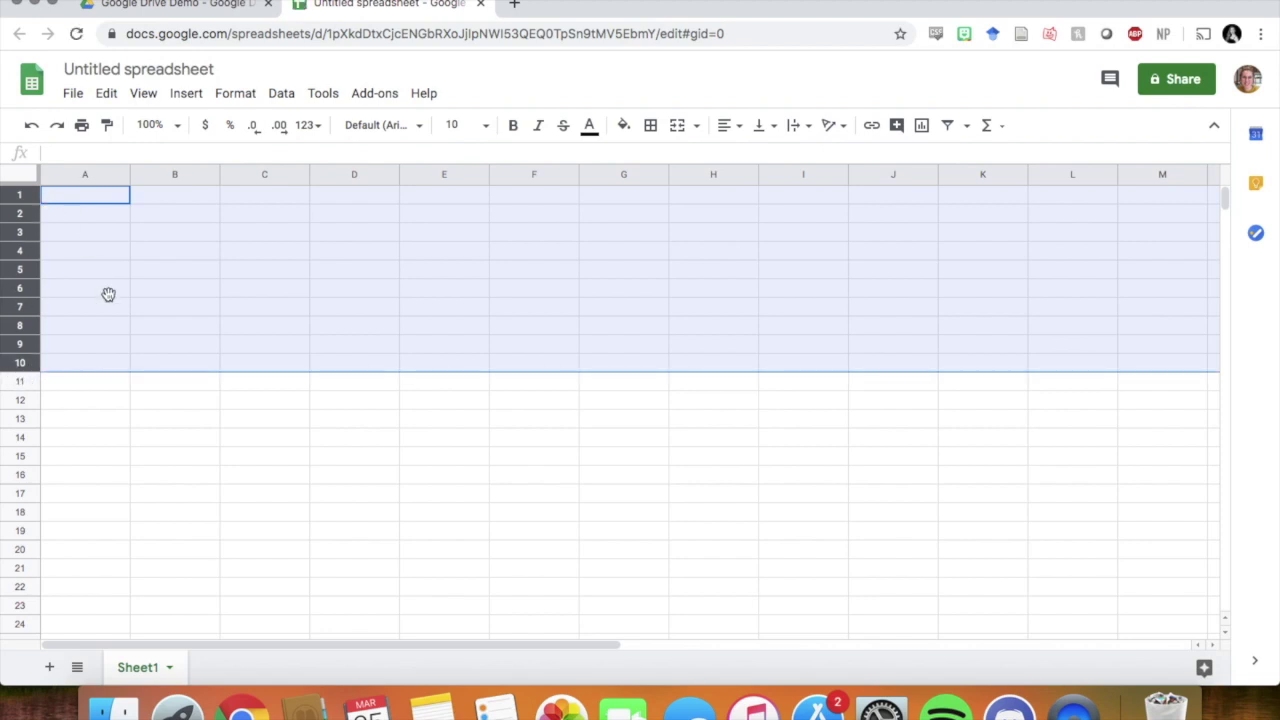
{"action": "left_click", "coordinate": [140, 437]}
{"action": "left_click_drag", "start_coordinate": [90, 176], "coordinate": [926, 174]}
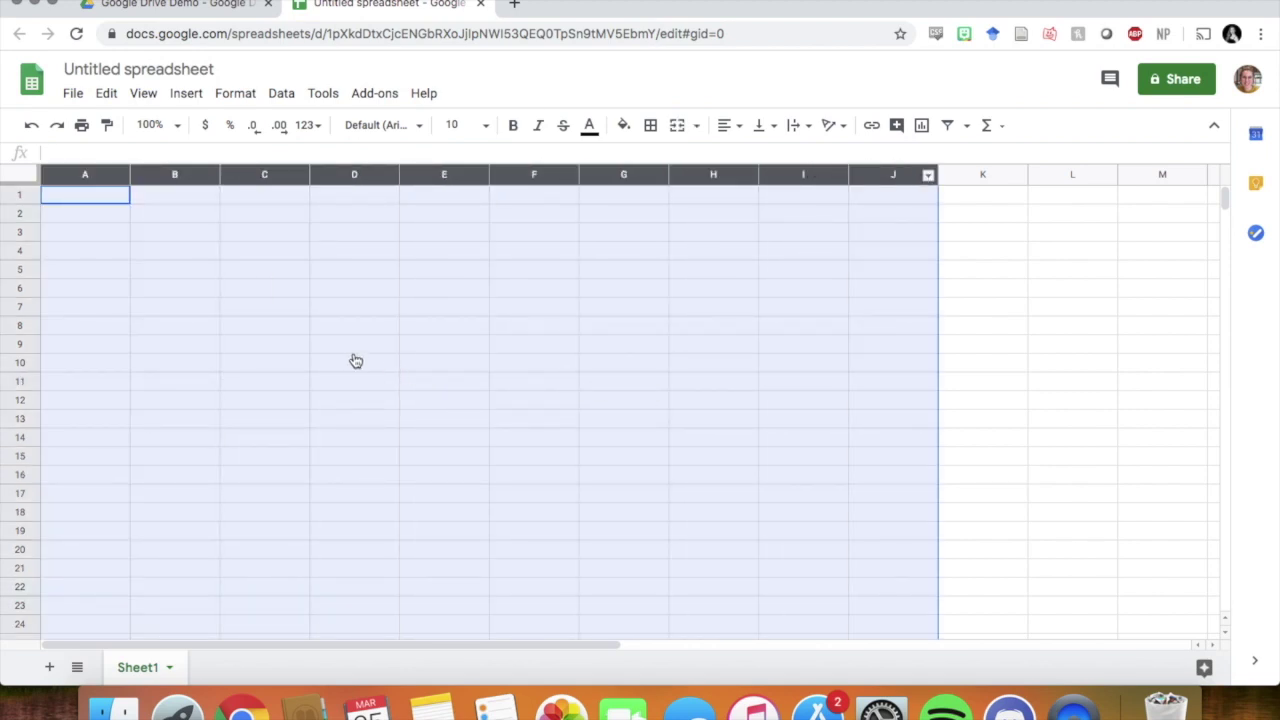
{"action": "left_click", "coordinate": [288, 256]}
{"action": "left_click", "coordinate": [166, 251]}
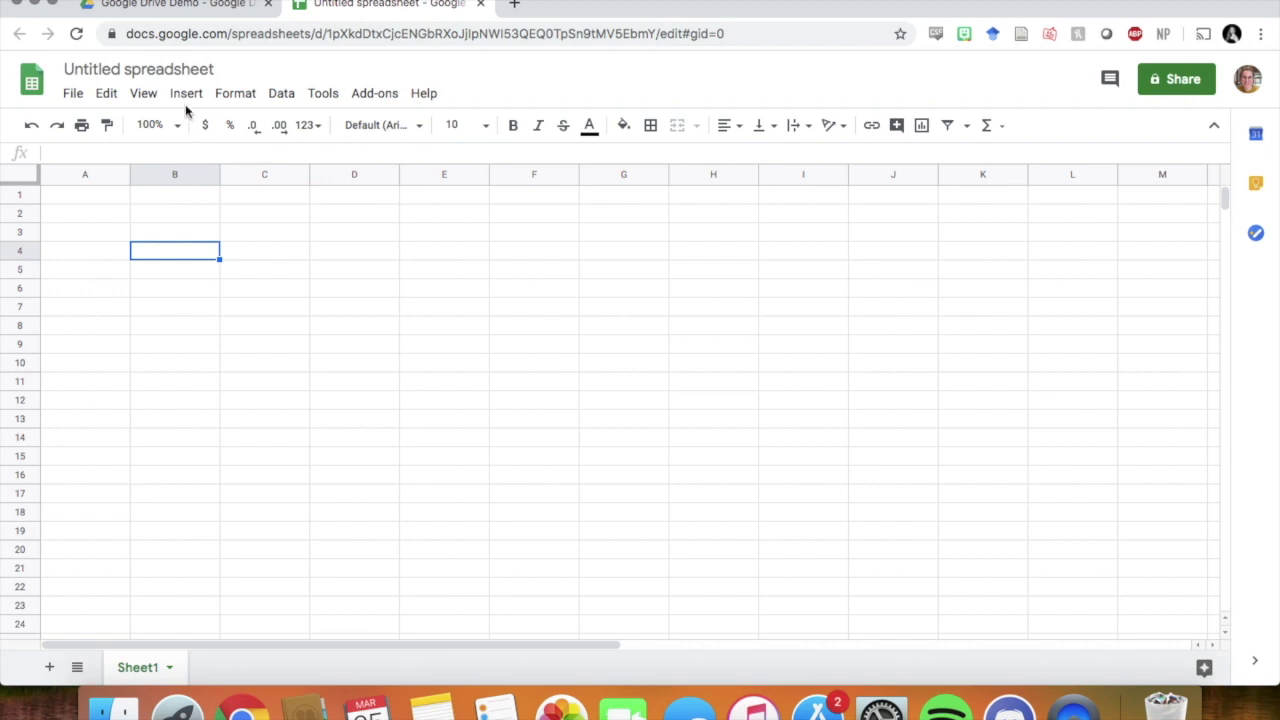
Rename the spreadsheet as Demo Sheets.
{"action": "left_click", "coordinate": [197, 70]}
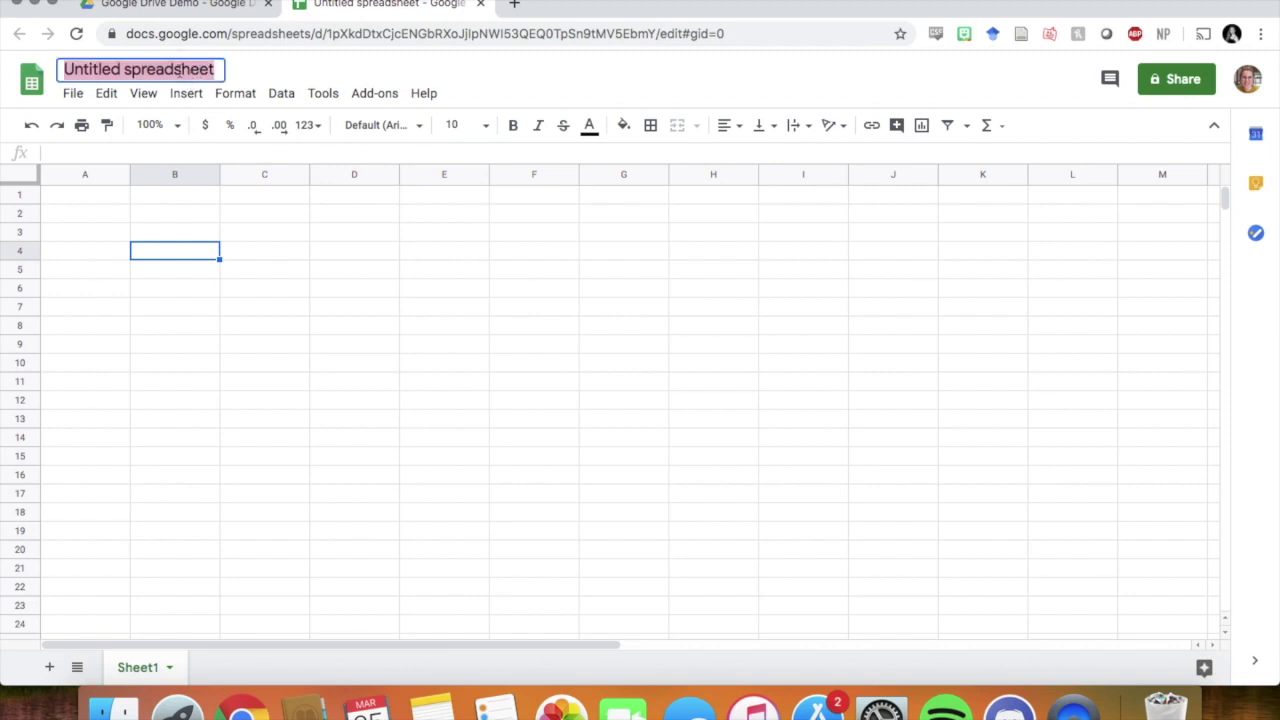
{"action": "type", "text": "Demo Shee"}
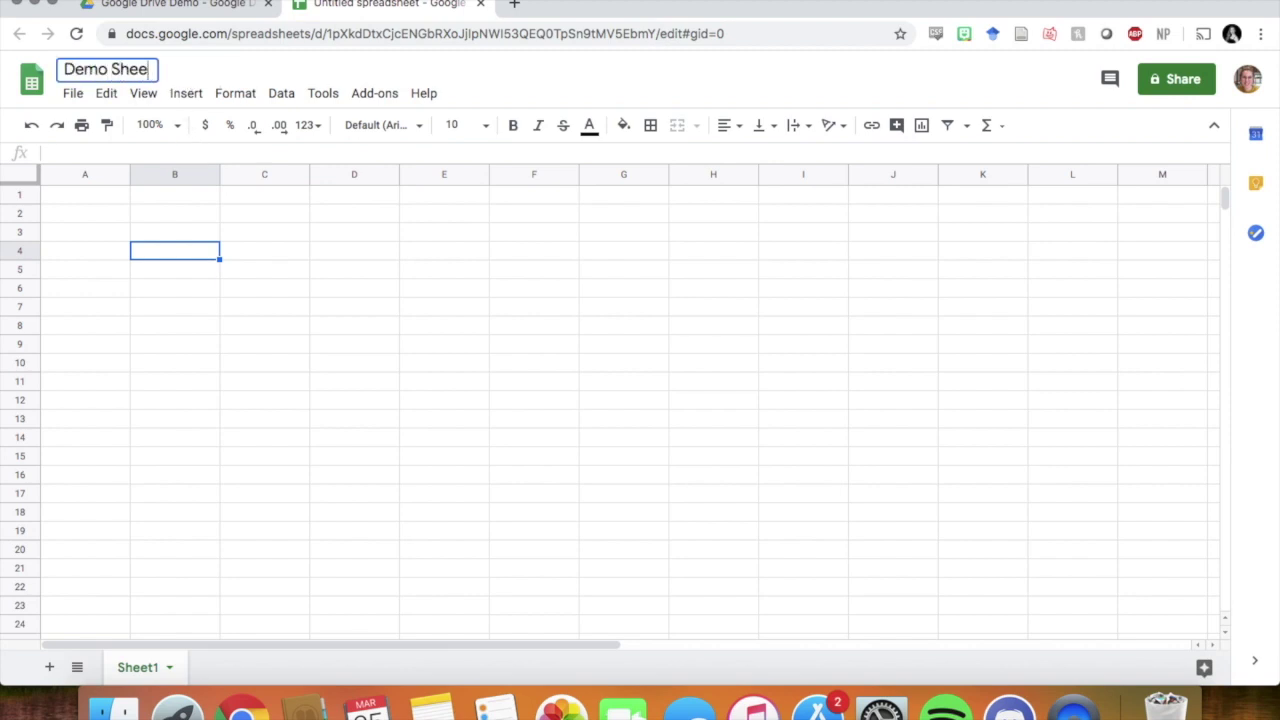
{"action": "type", "text": "ts"}
{"action": "key", "text": "Return"}
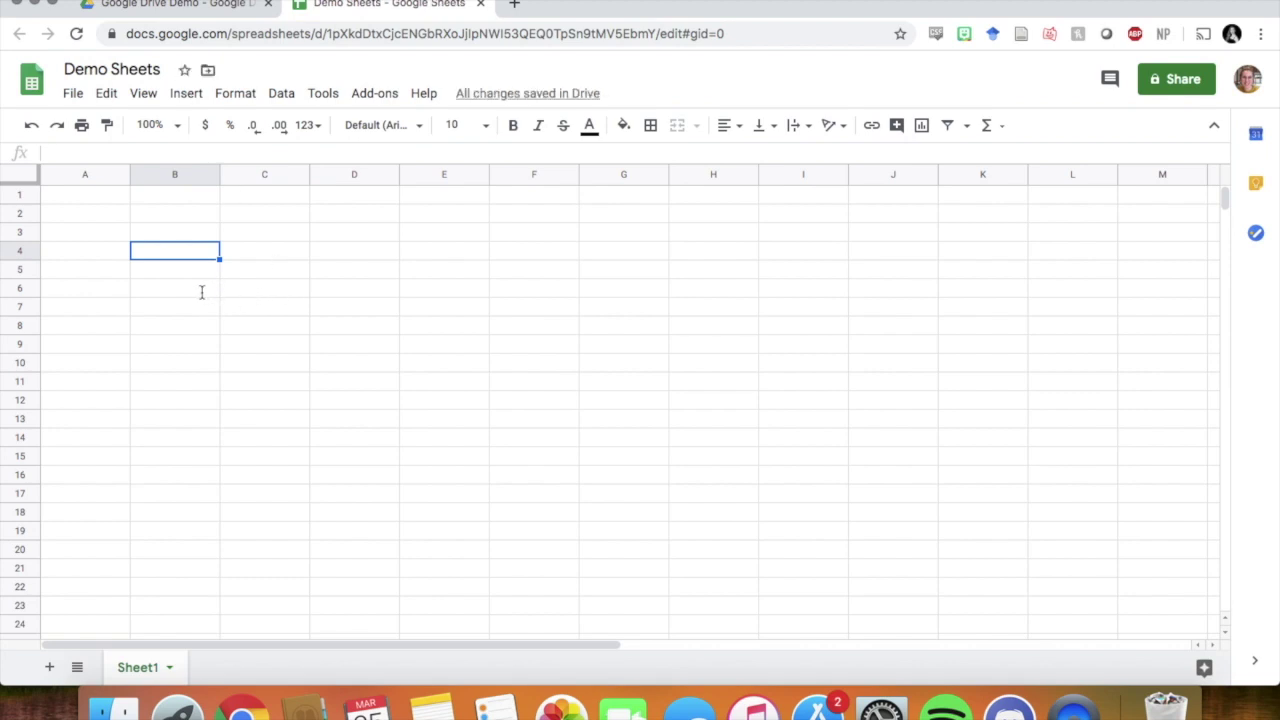
Enter the column headings Time in cell A2 and Activity in cell B2.
{"action": "left_click", "coordinate": [103, 231]}
{"action": "left_click", "coordinate": [104, 219]}
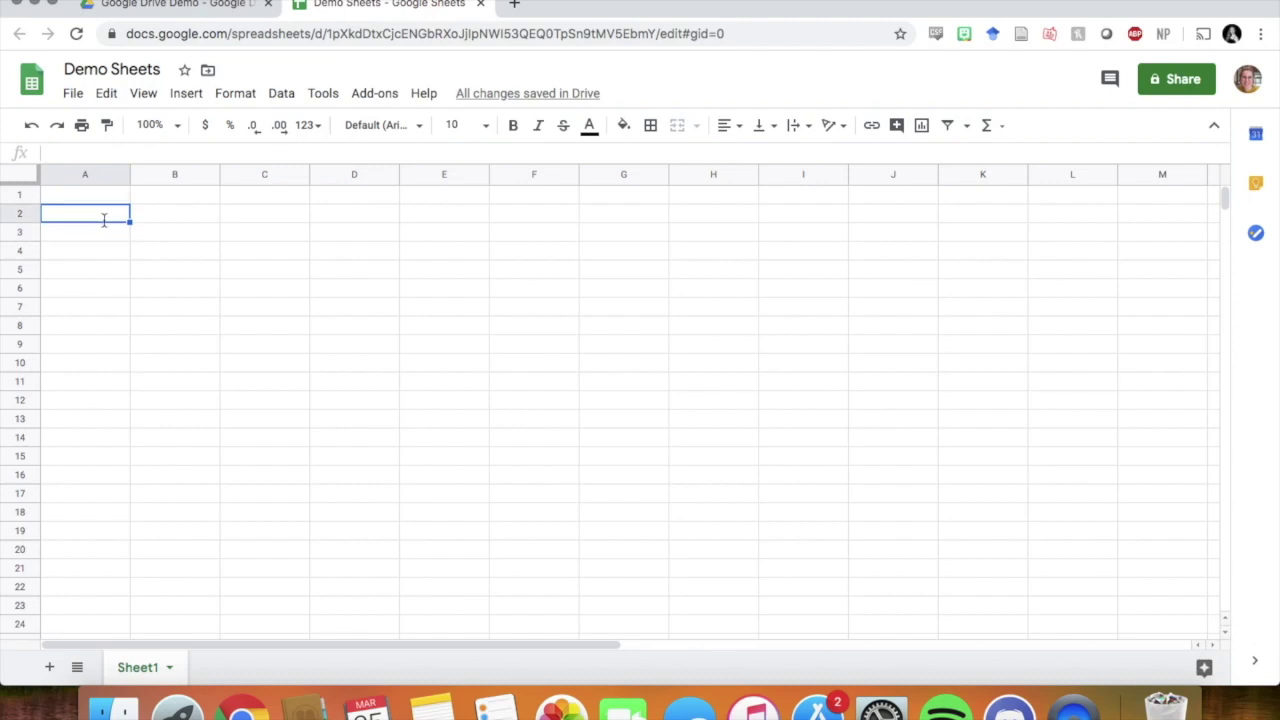
{"action": "type", "text": "Time"}
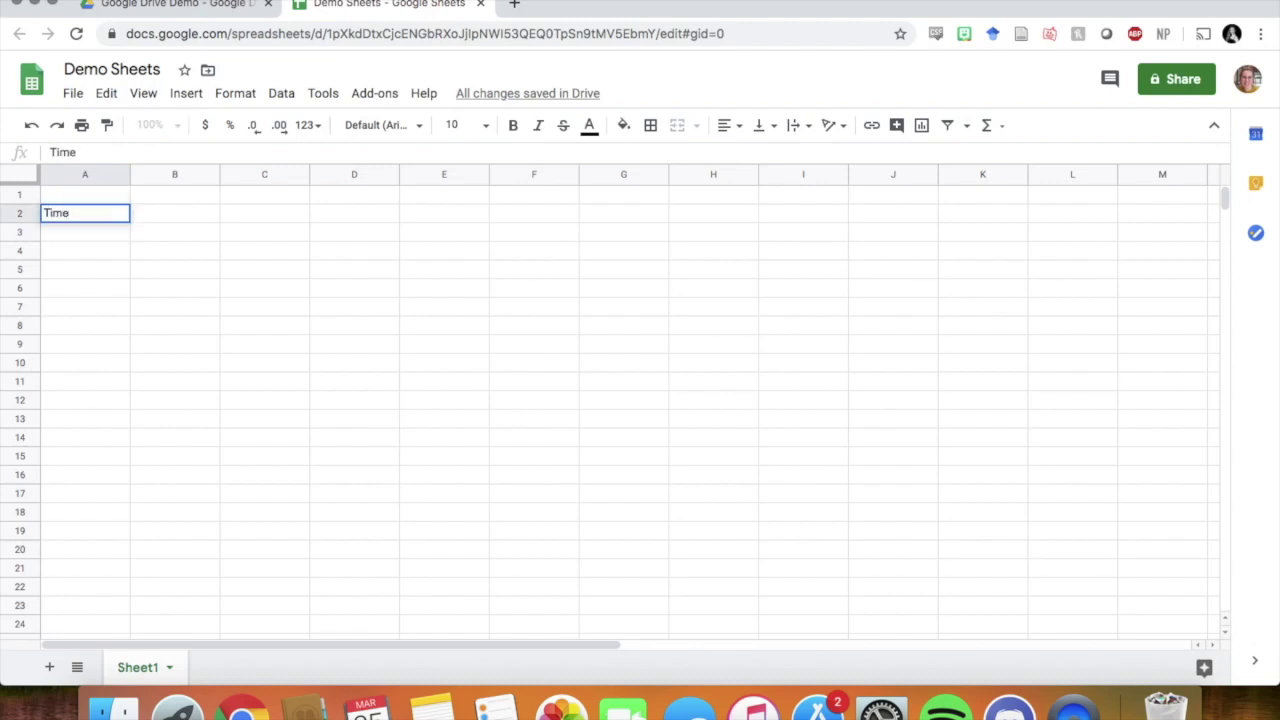
{"action": "key", "text": "Tab"}
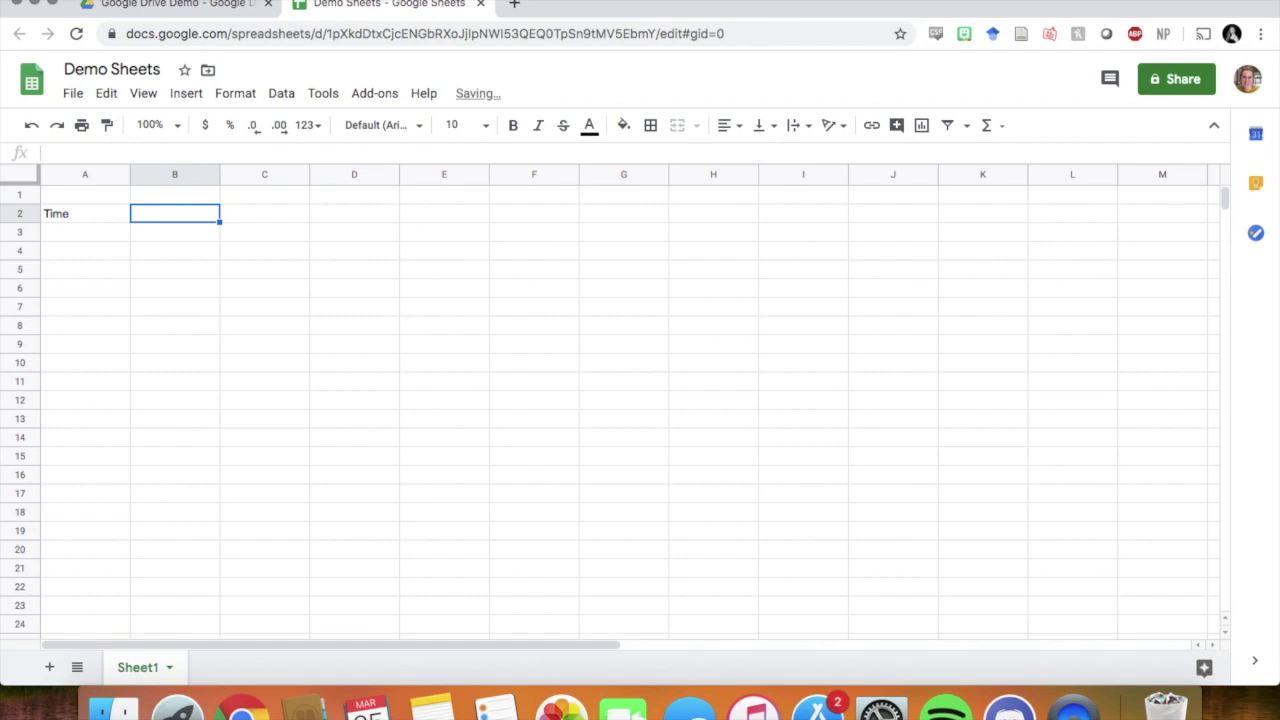
{"action": "type", "text": "Activity"}
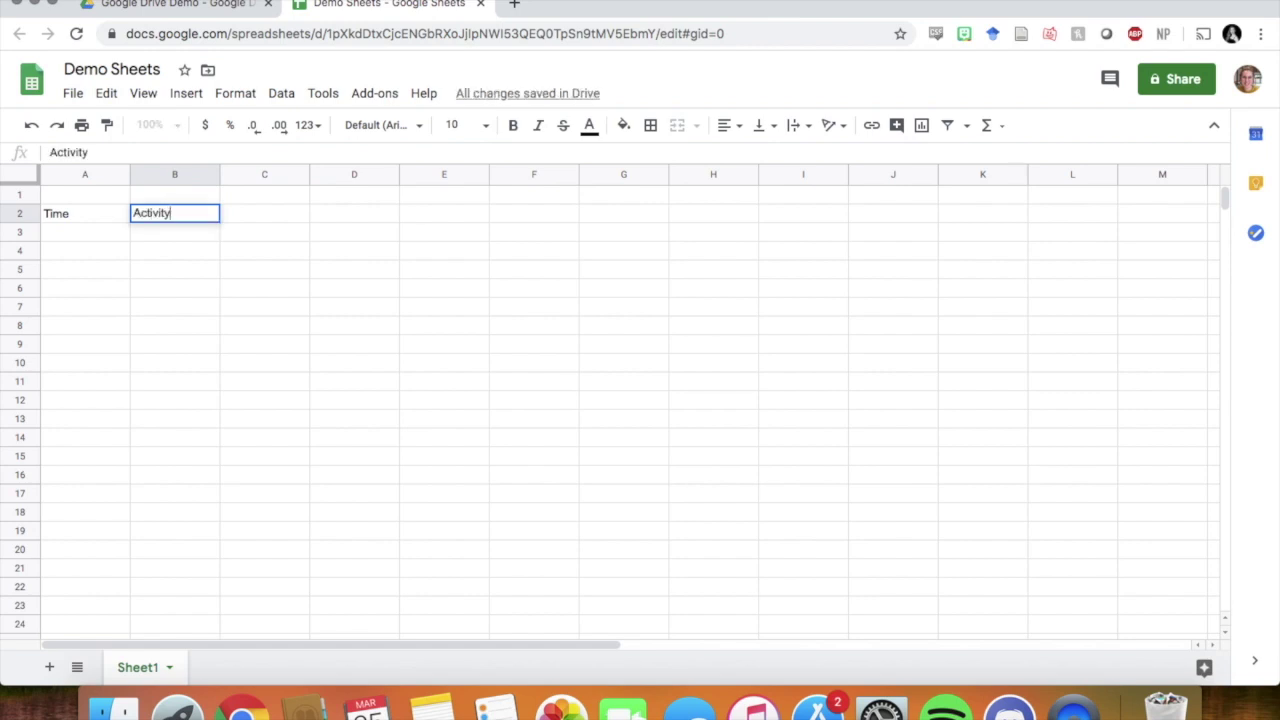
{"action": "key", "text": "Tab"}
Enter the column headings Materials in cell C2 and Staff in cell D2.
{"action": "type", "text": "MAterials"}
{"action": "key", "text": "Return"}
{"action": "left_click", "coordinate": [264, 213]}
{"action": "type", "text": "Ma"}
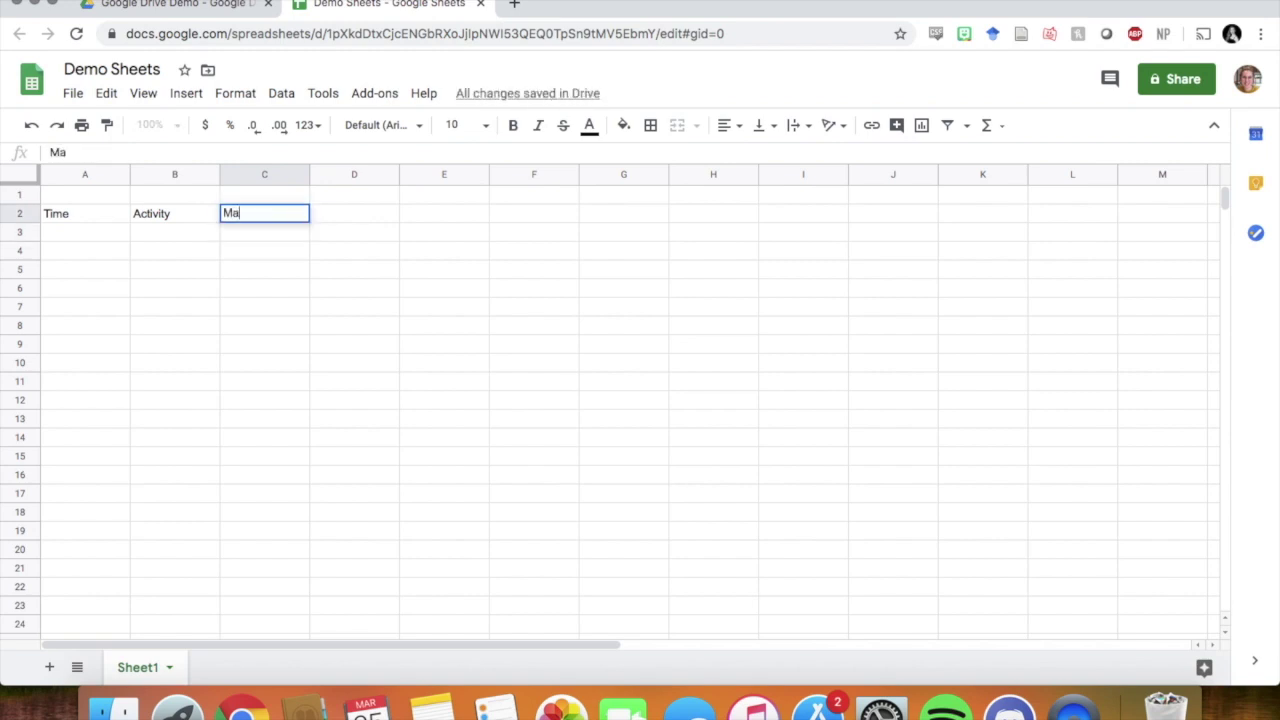
{"action": "type", "text": "terials"}
{"action": "key", "text": "Return"}
{"action": "left_click", "coordinate": [354, 213]}
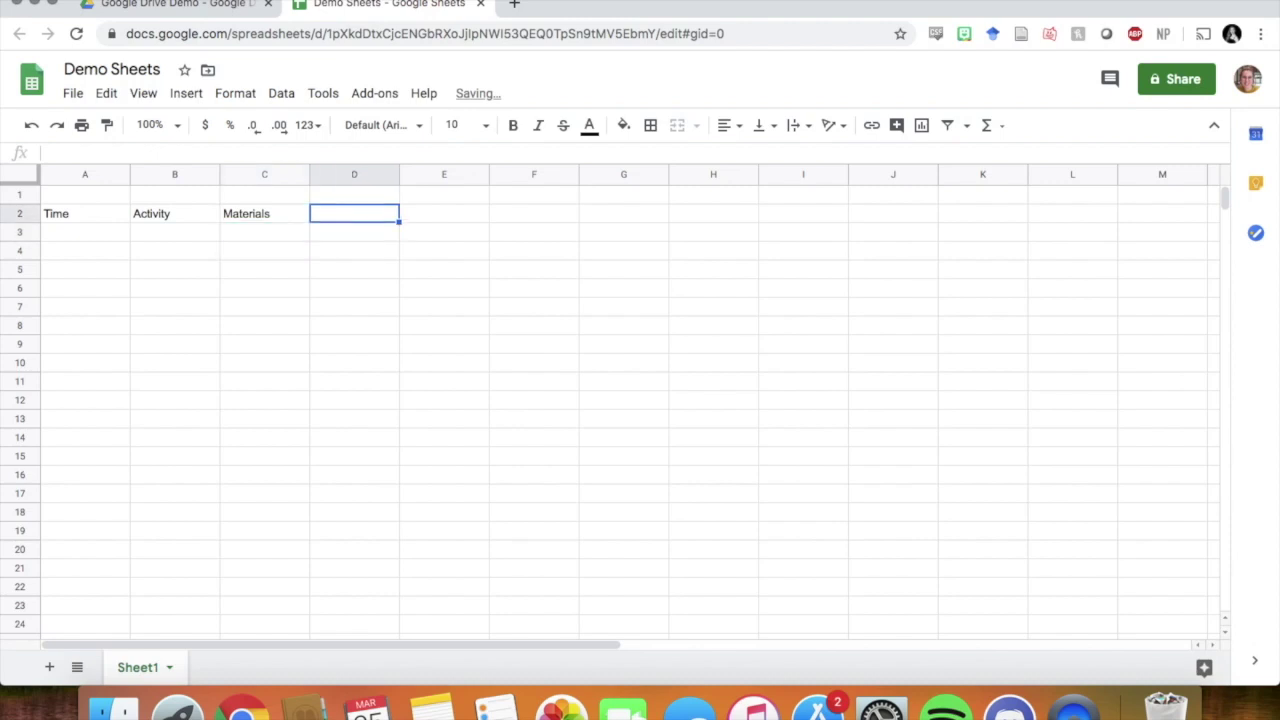
{"action": "type", "text": "Staff"}
{"action": "key", "text": "Return"}
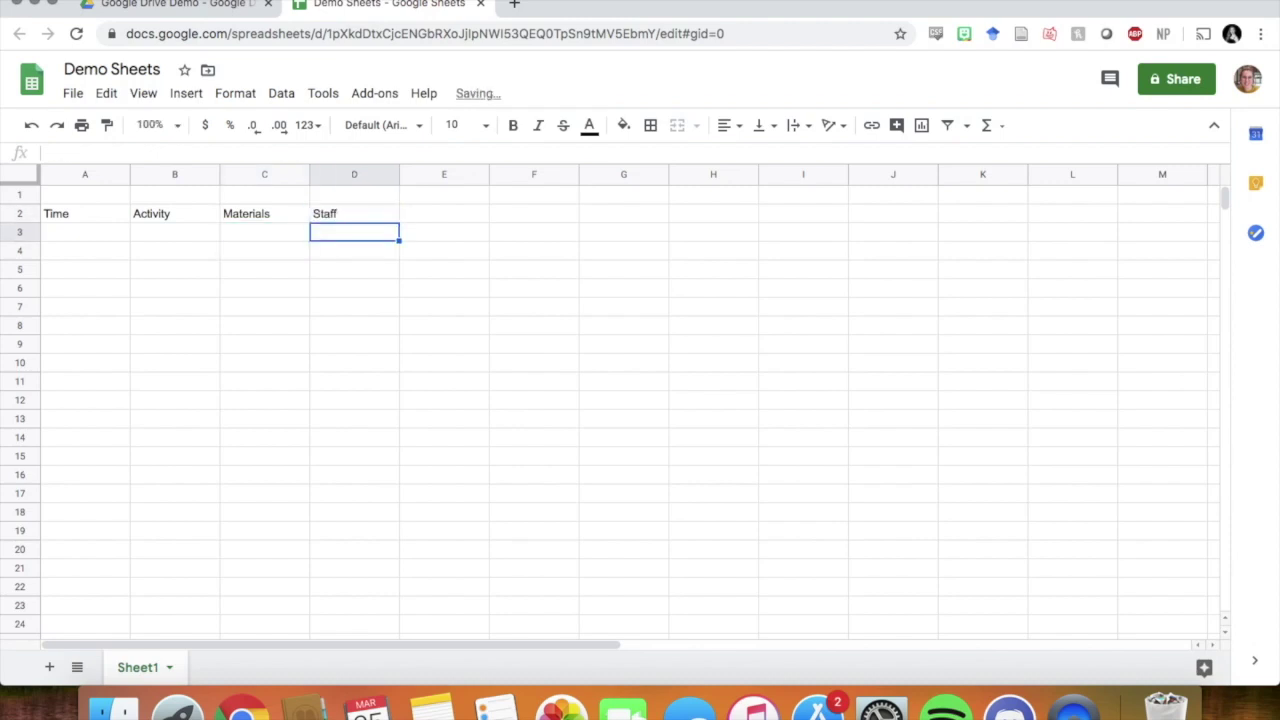
Enter the times 9:00 AM in cell A3 and 9:15 AM in cell A4 under the Time heading.
{"action": "key", "text": "Left"}
{"action": "key", "text": "Left"}
{"action": "key", "text": "Left"}
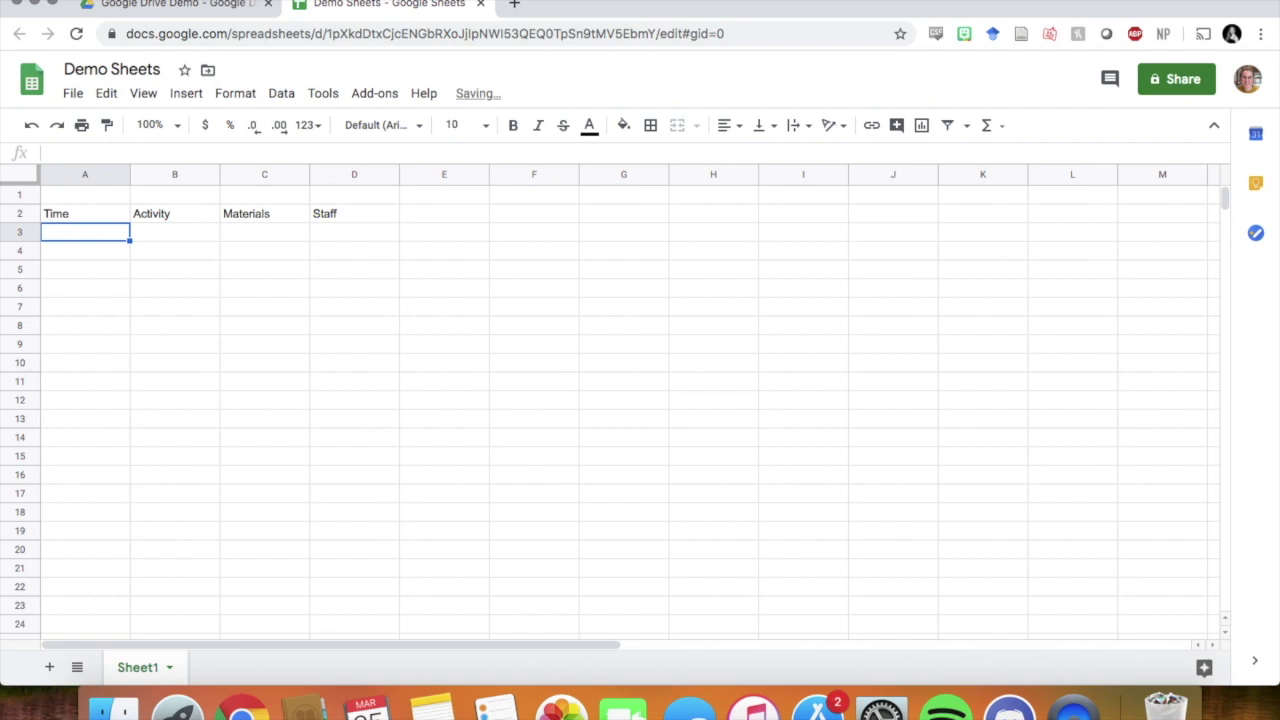
{"action": "type", "text": "9:00am"}
{"action": "key", "text": "Return"}
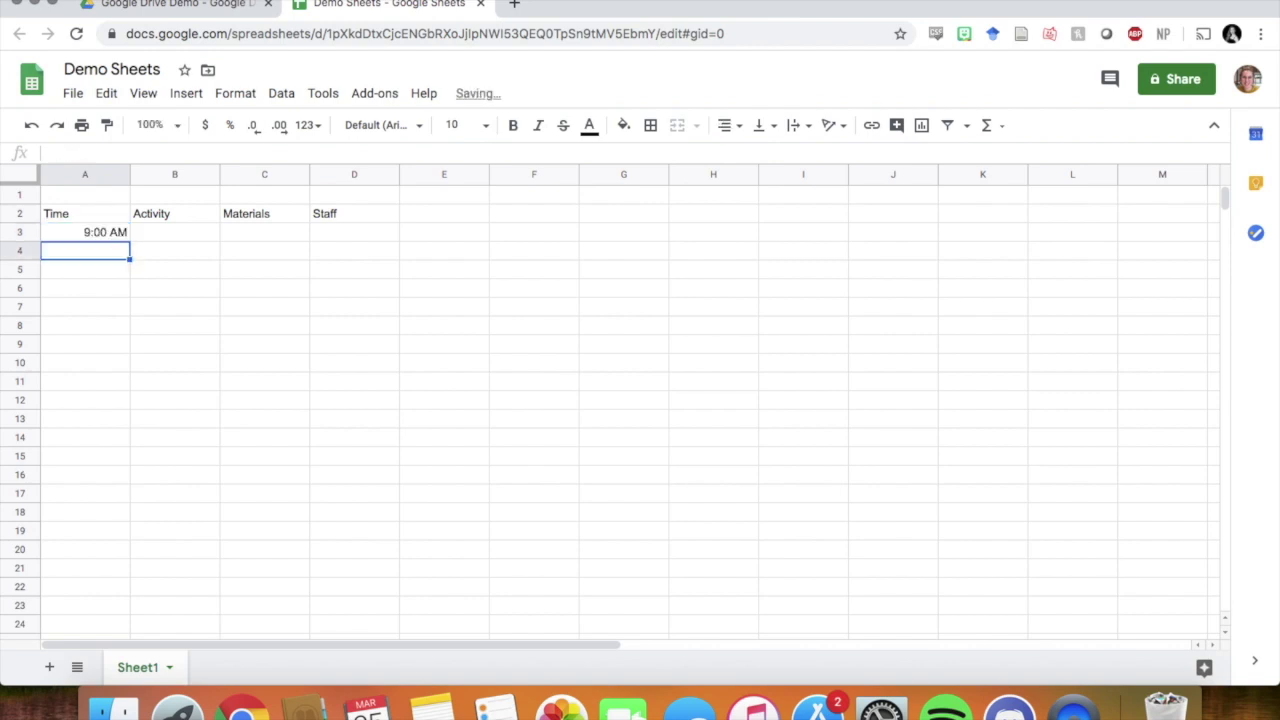
{"action": "type", "text": "9:15 AM"}
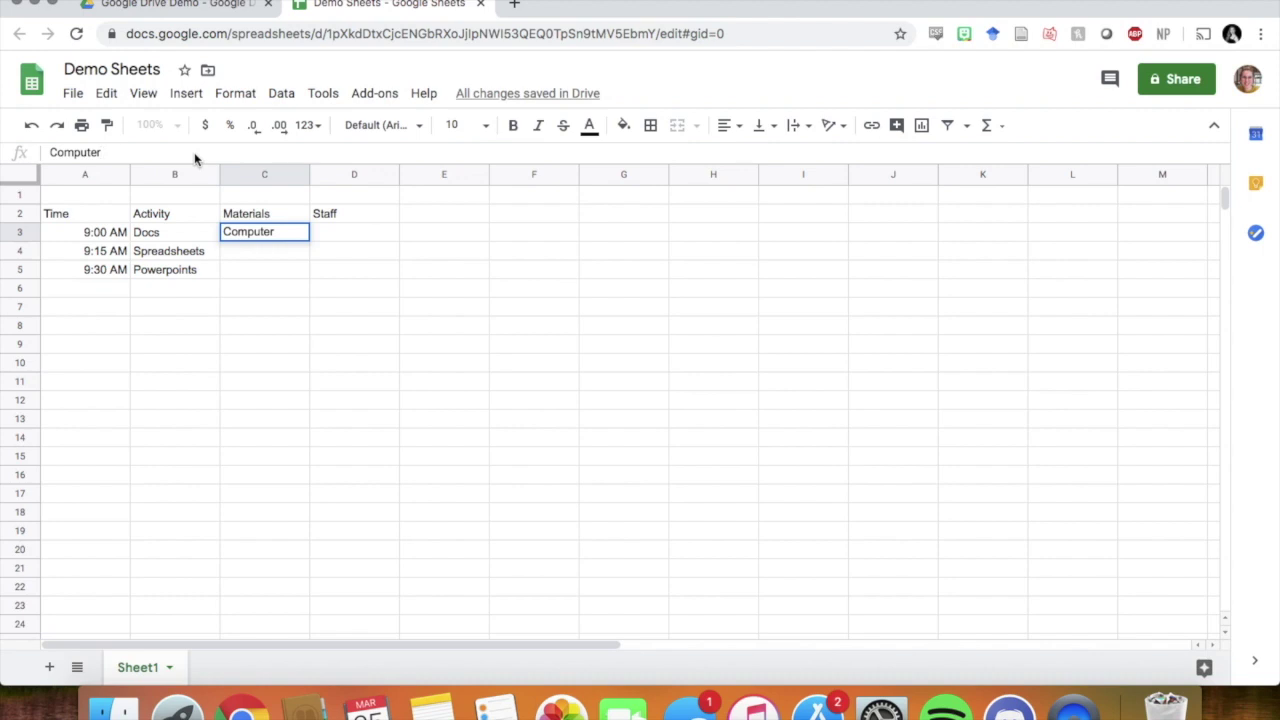
Complete the Materials entry in C3 as "Computer, Internet, Mouse" and fill it down through C5.
{"action": "type", "text": ", Internet, Mouse"}
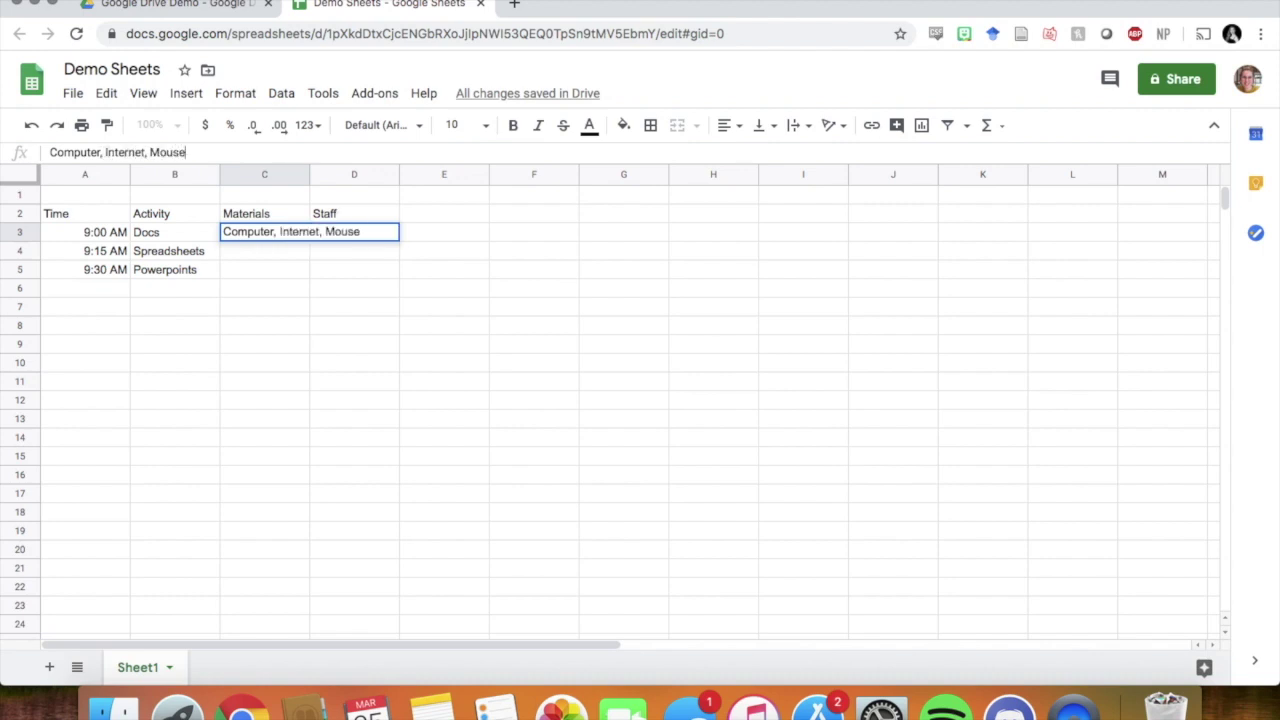
{"action": "key", "text": "Return"}
{"action": "key", "text": "Return"}
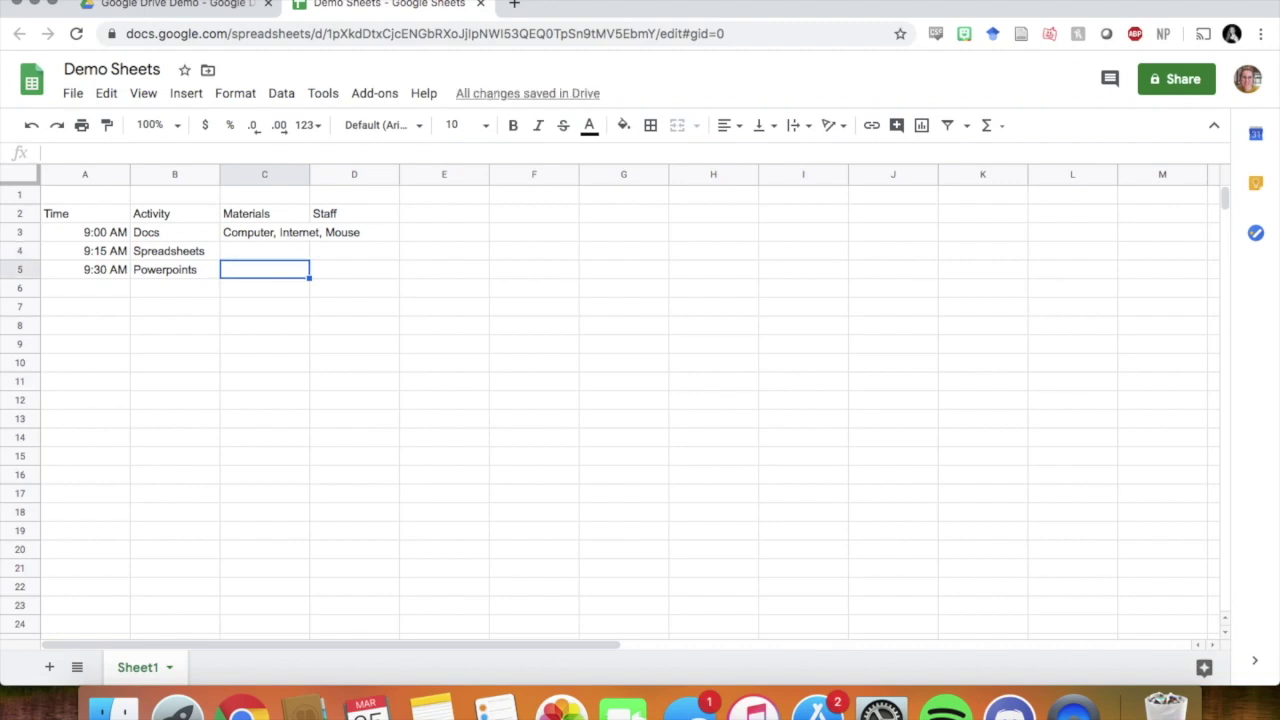
{"action": "key", "text": "shift+Up"}
{"action": "key", "text": "shift+Up"}
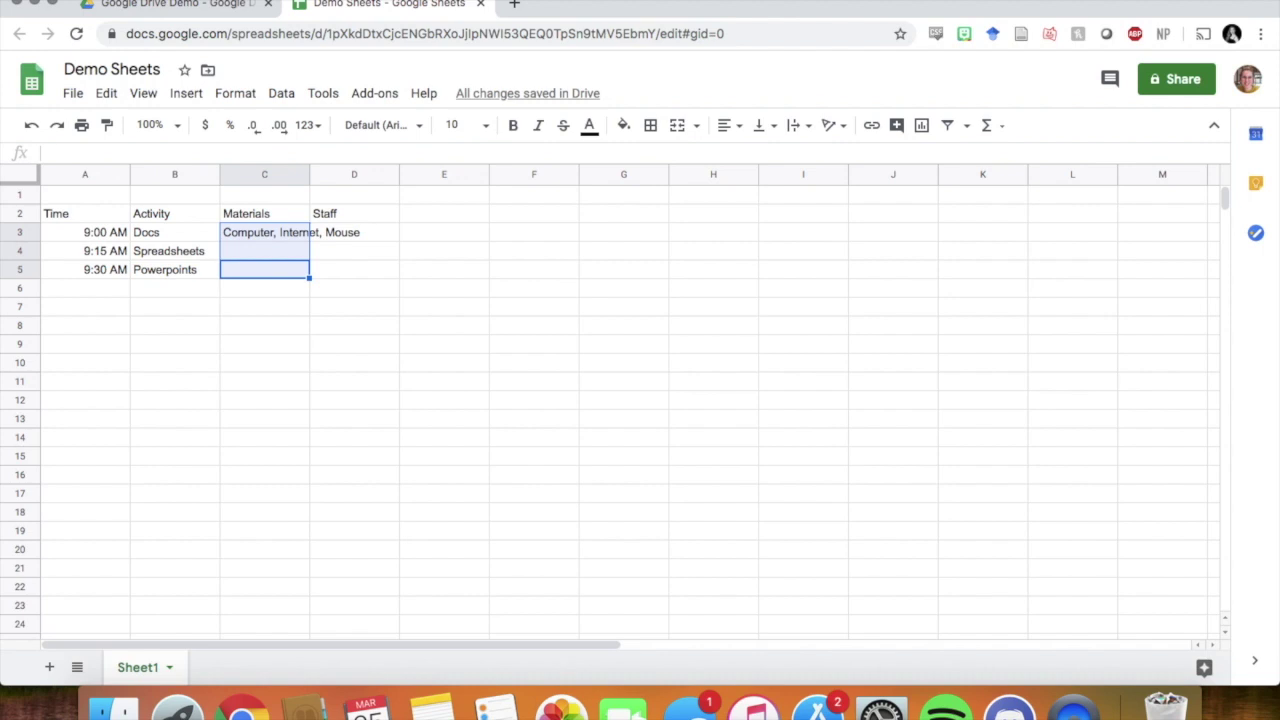
{"action": "key", "text": "super+d"}
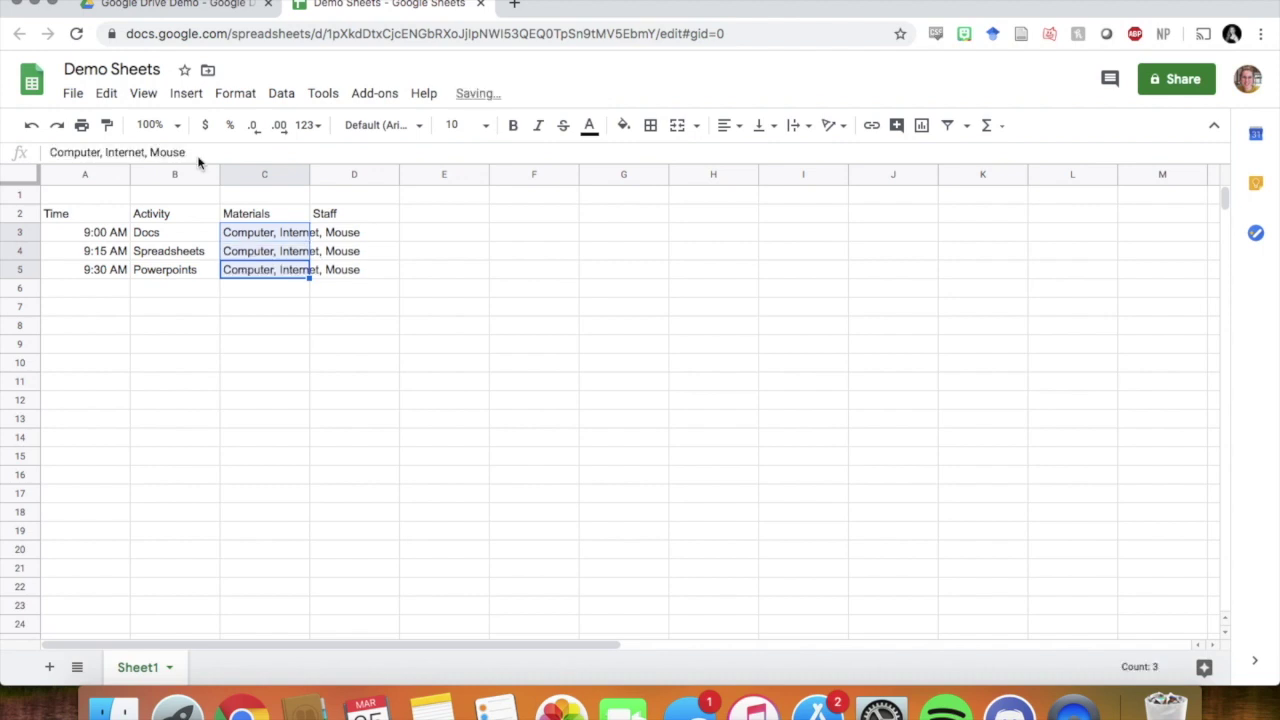
{"action": "left_click", "coordinate": [317, 327]}
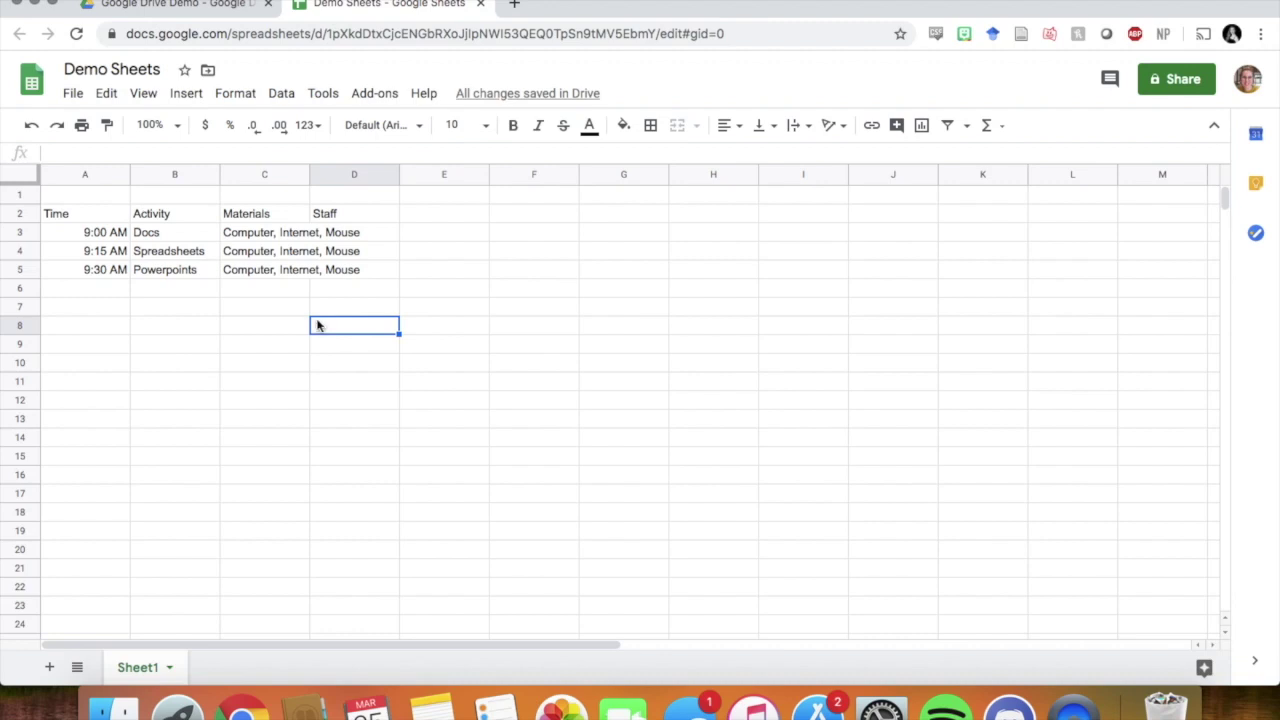
Try entering TC as the Staff value in cell D3.
{"action": "left_click", "coordinate": [266, 234]}
{"action": "left_click", "coordinate": [384, 239]}
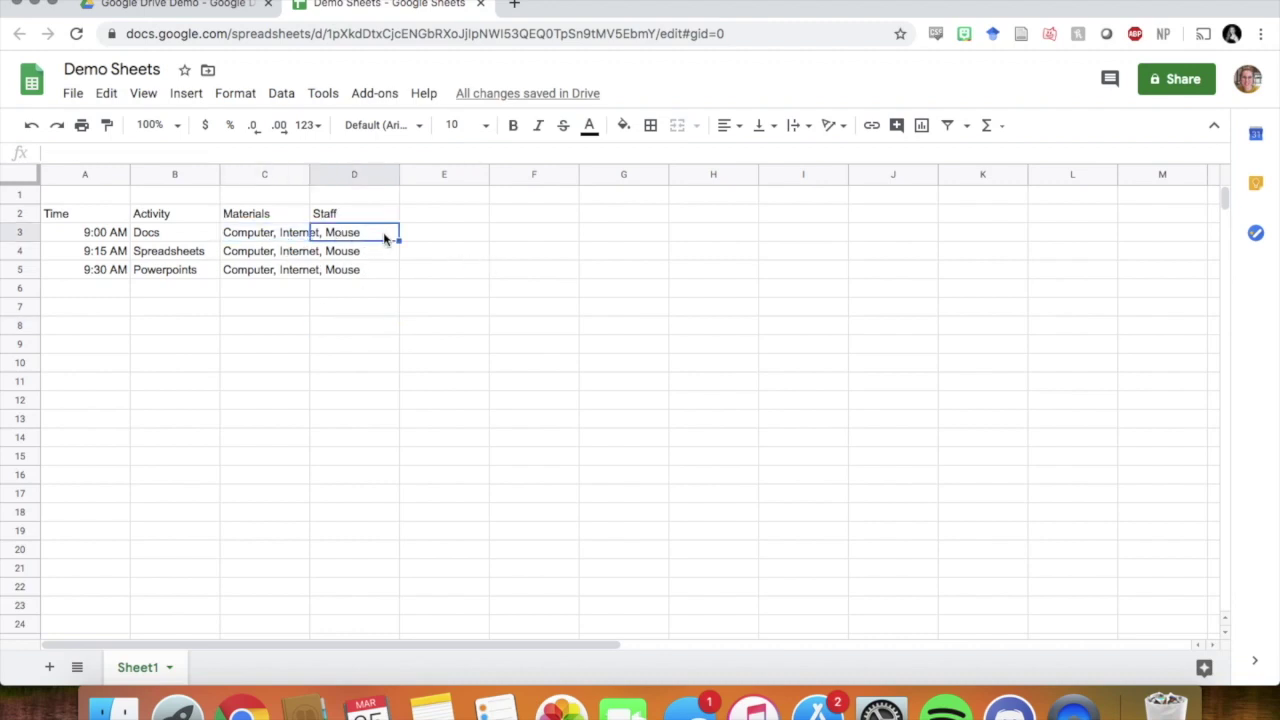
{"action": "type", "text": "TC"}
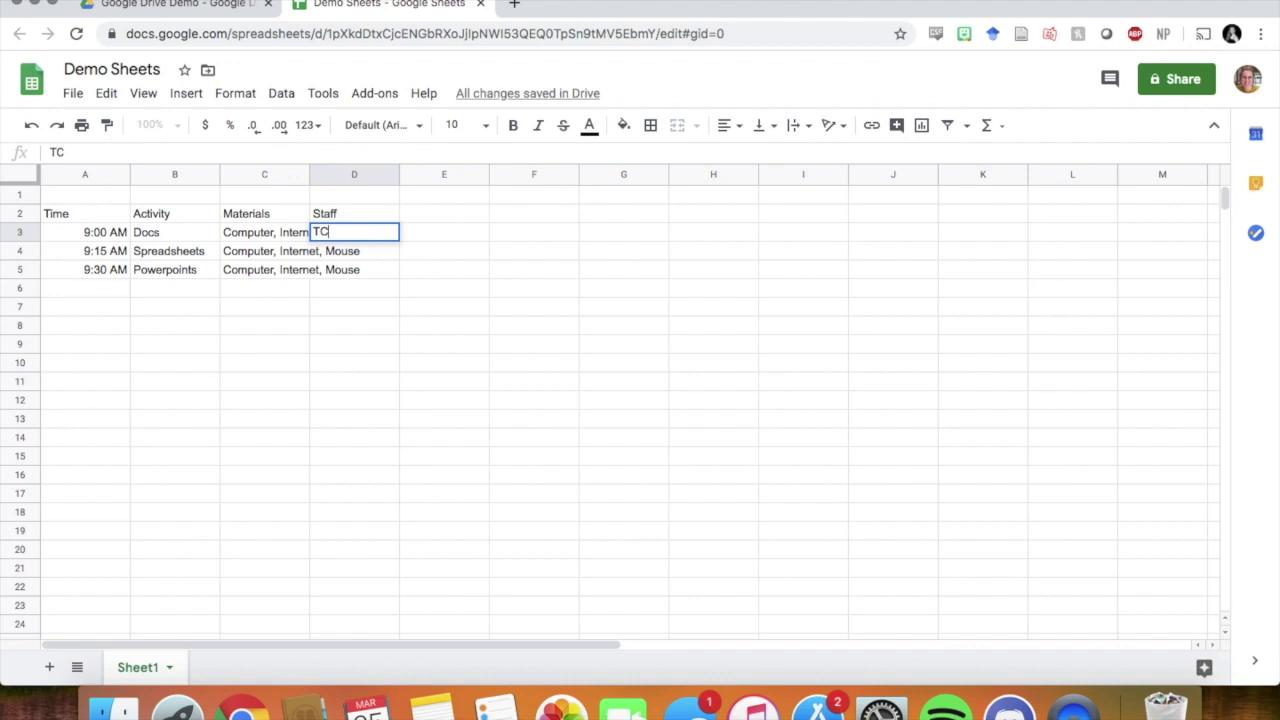
{"action": "key", "text": "Return"}
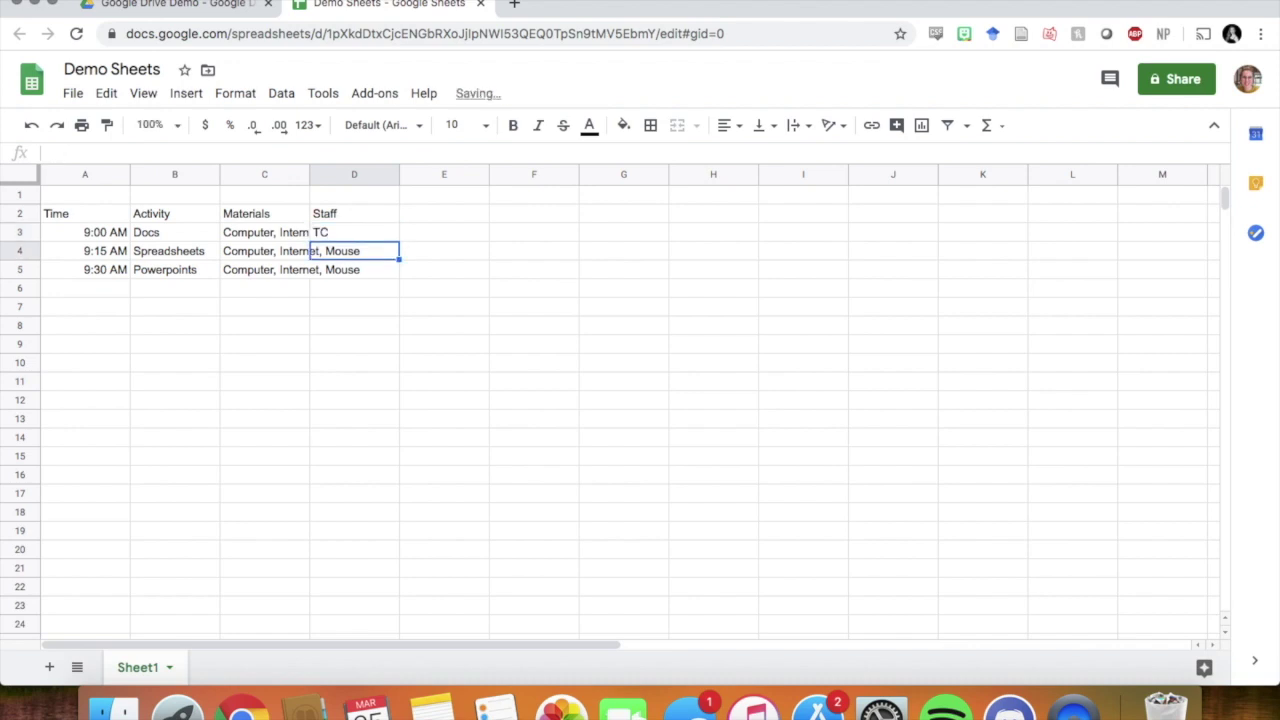
Widen the Materials column C to fit its text automatically.
{"action": "left_click", "coordinate": [294, 178]}
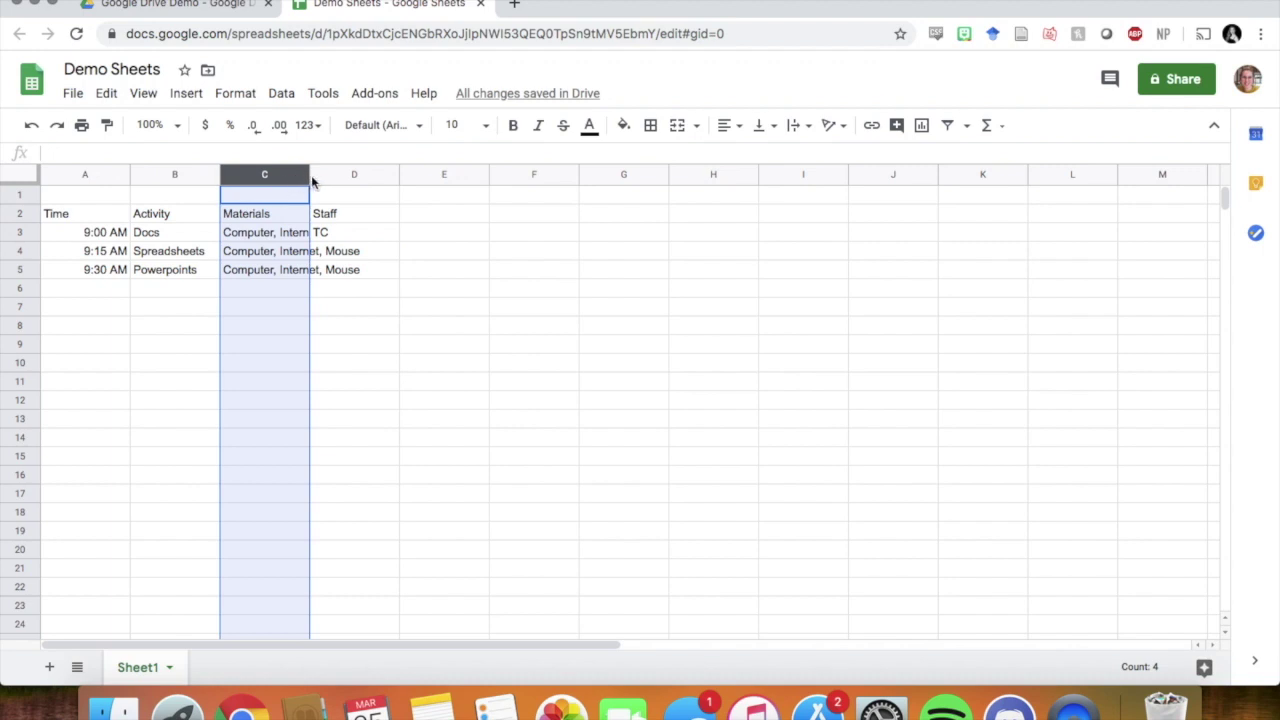
{"action": "left_click", "coordinate": [318, 195]}
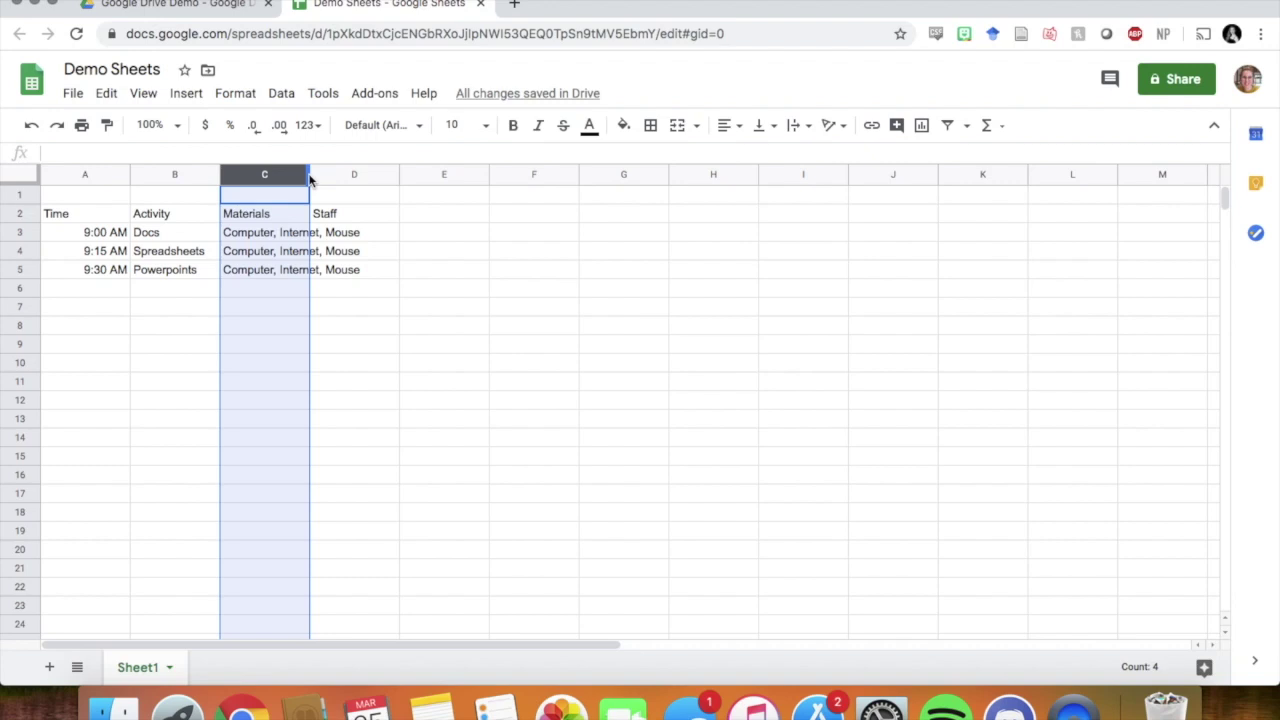
{"action": "double_click", "coordinate": [309, 178]}
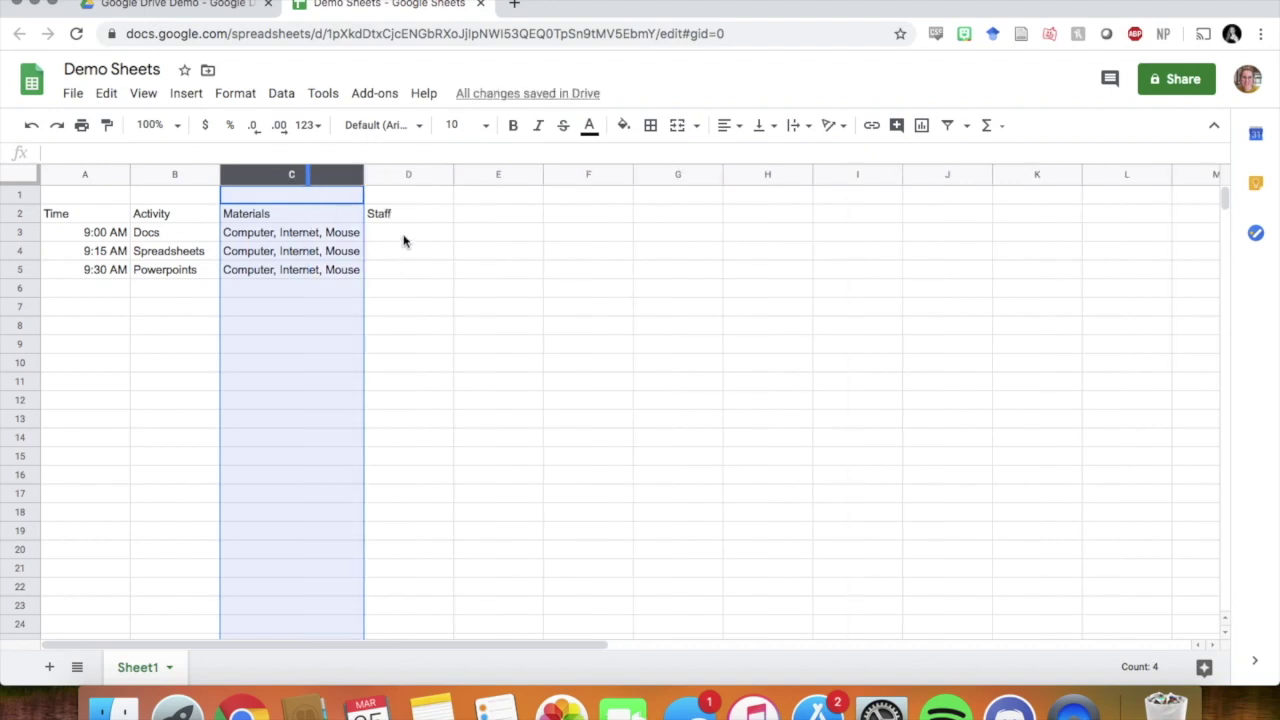
Enter TC in cell D3 under Staff and fill it down through D5.
{"action": "left_click", "coordinate": [405, 235]}
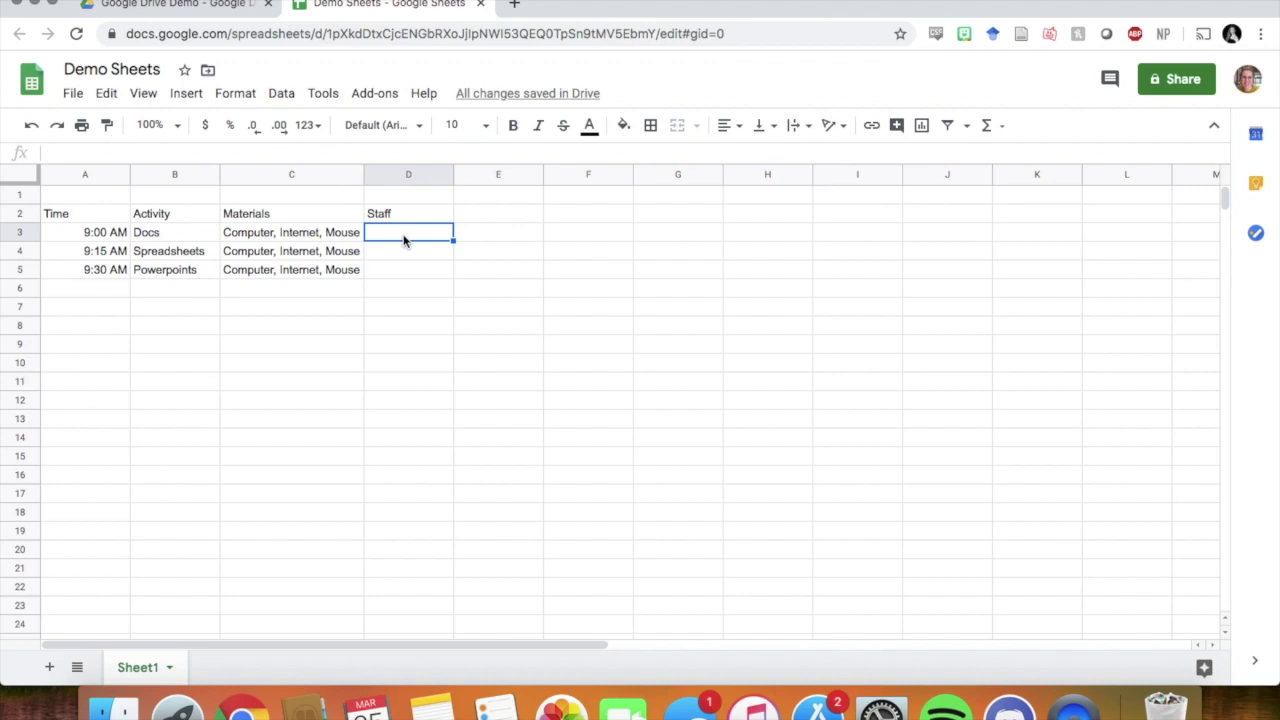
{"action": "type", "text": "TC"}
{"action": "key", "text": "Return"}
{"action": "key", "text": "Down"}
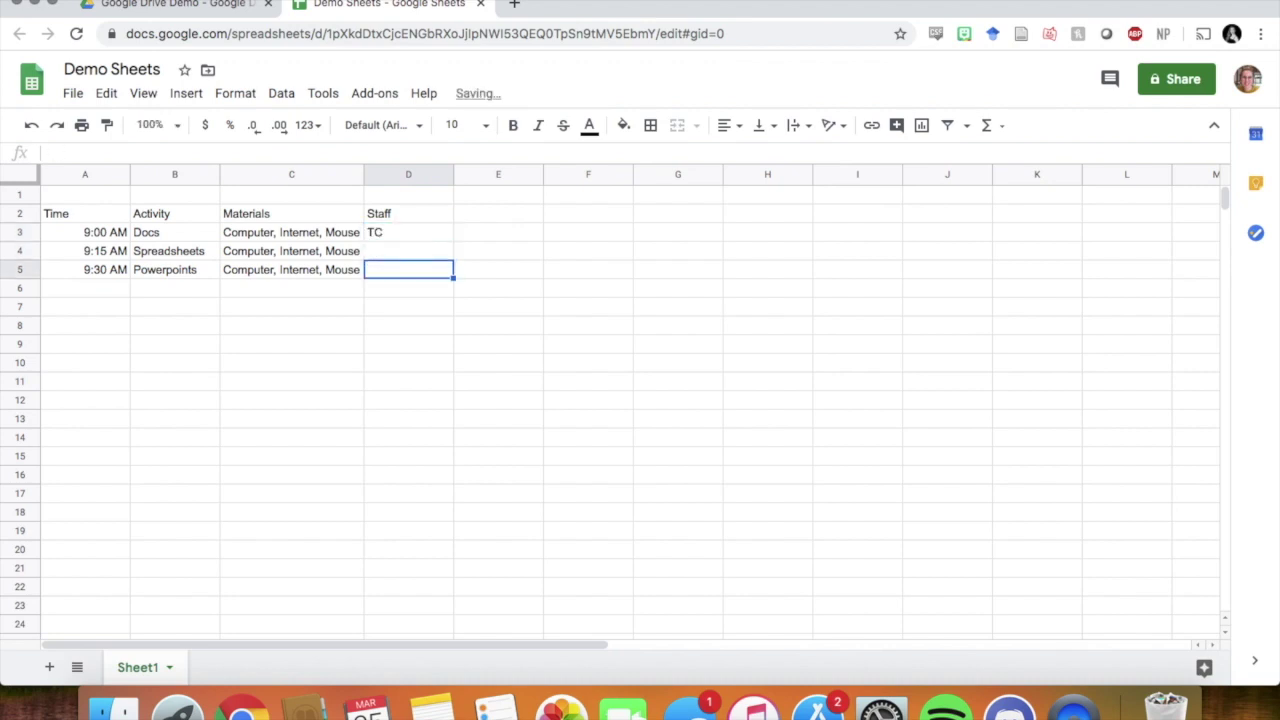
{"action": "key", "text": "shift+Up"}
{"action": "key", "text": "shift+Up"}
{"action": "key", "text": "shift+Up"}
{"action": "key", "text": "shift+Up"}
{"action": "key", "text": "shift+Down"}
{"action": "key", "text": "shift+Down"}
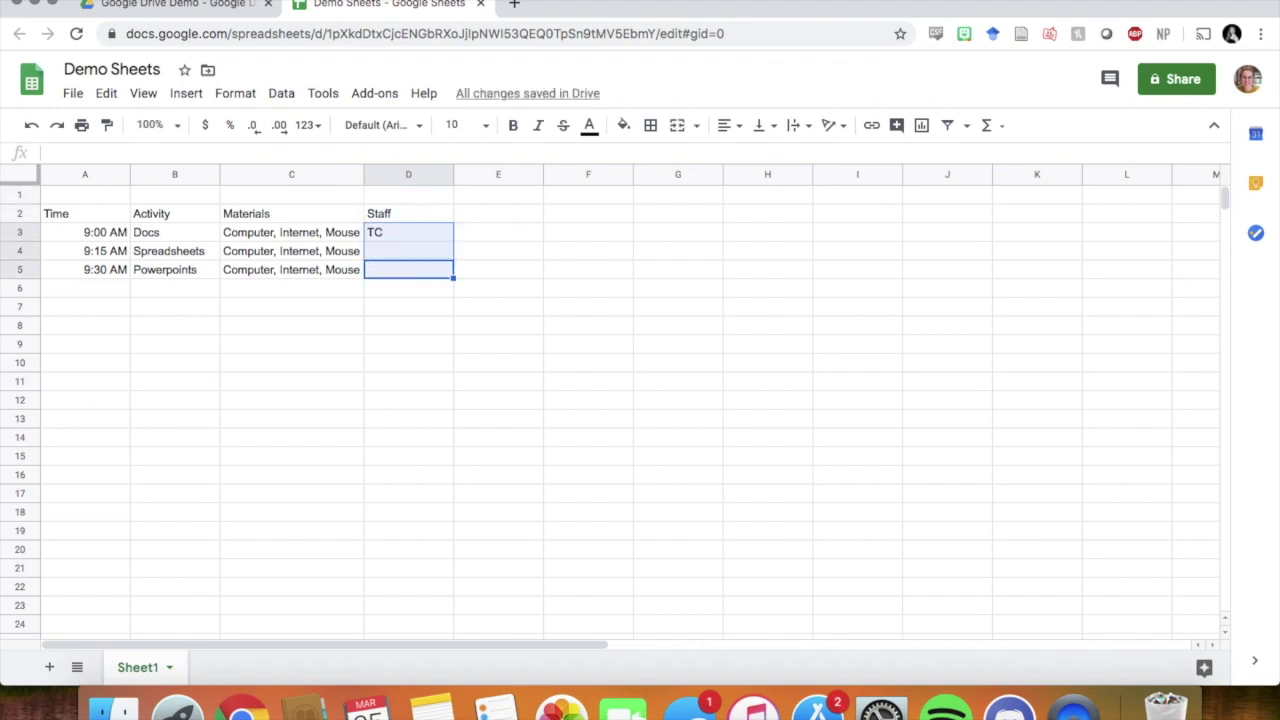
{"action": "key", "text": "super+d"}
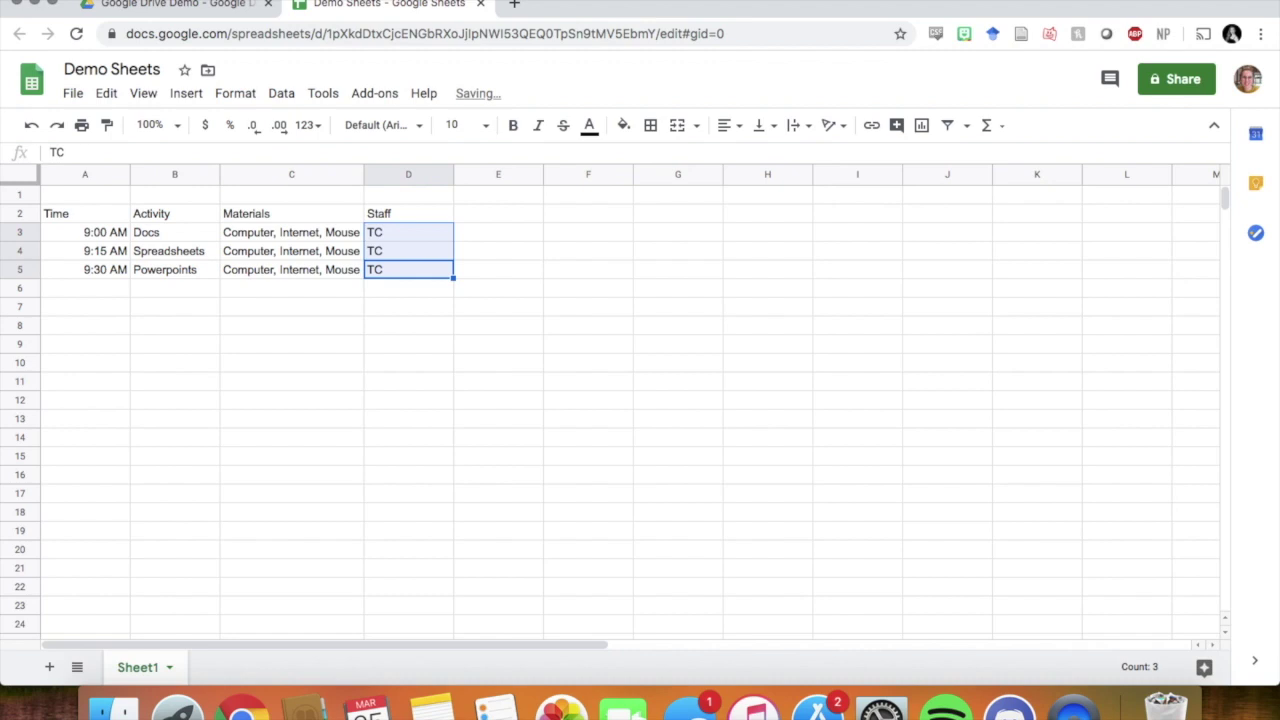
{"action": "key", "text": "Right"}
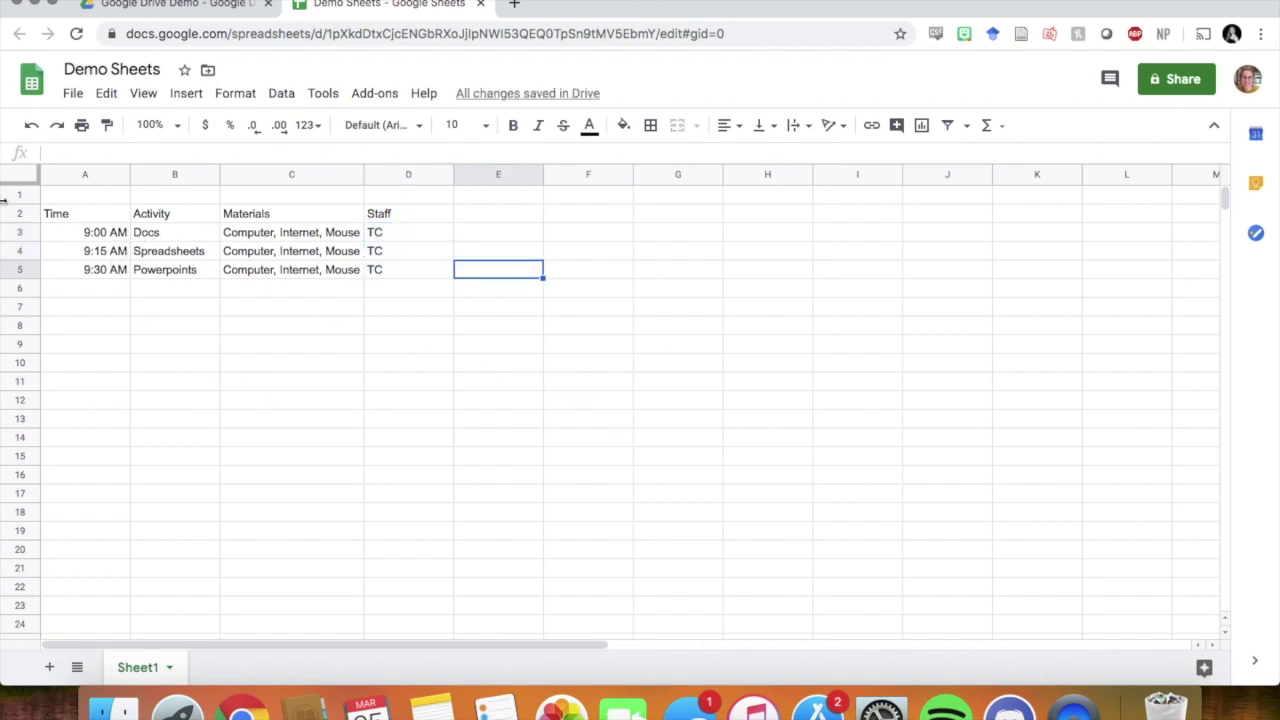
{"action": "left_click", "coordinate": [238, 94]}
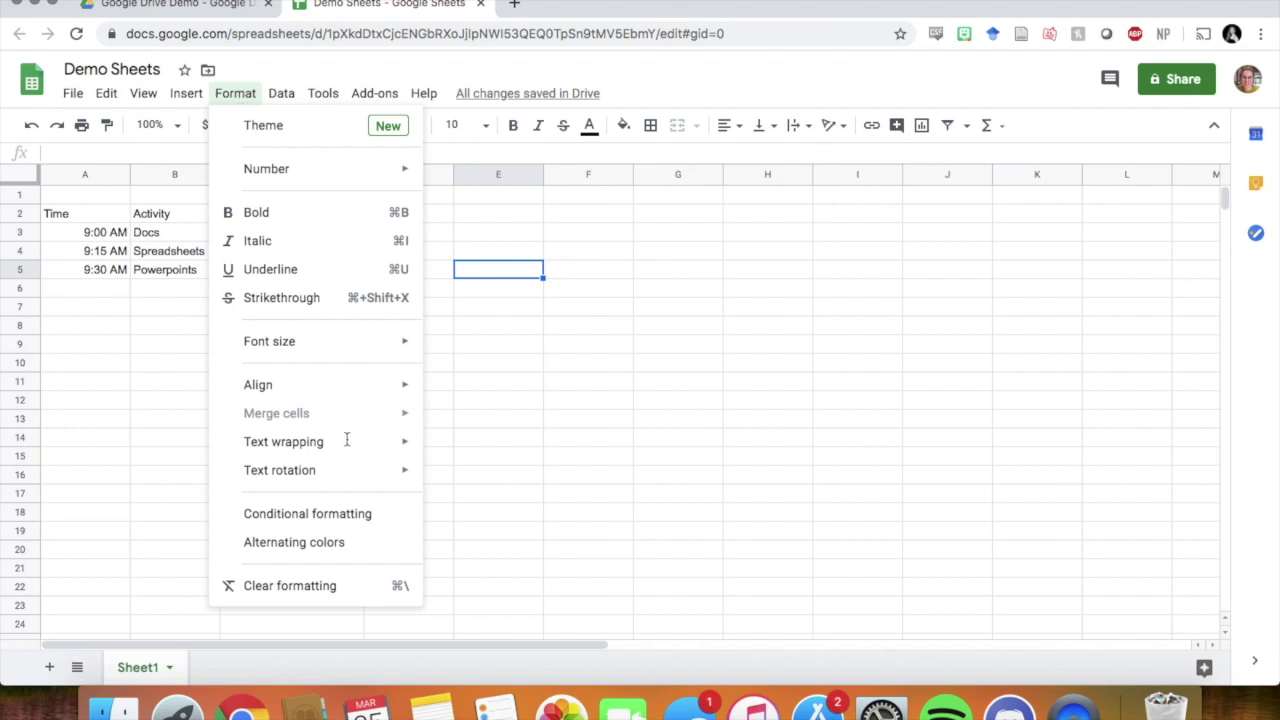
{"action": "left_click", "coordinate": [738, 369]}
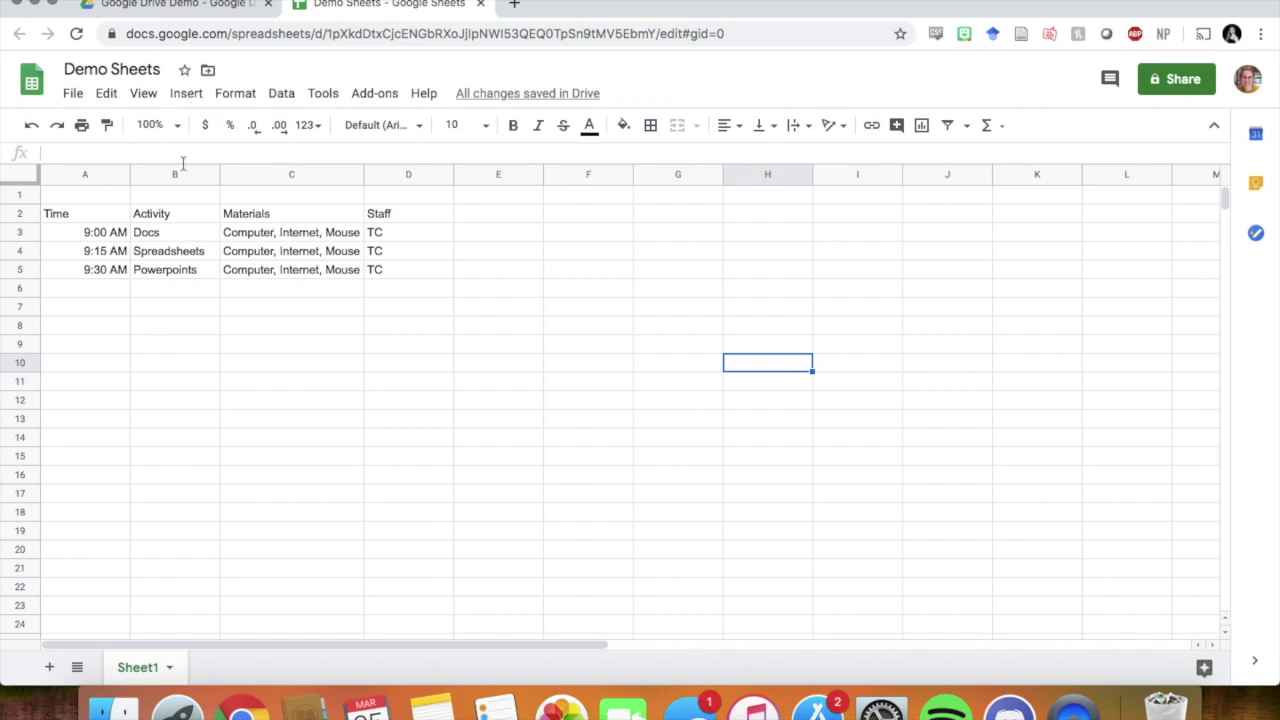
{"action": "left_click", "coordinate": [186, 93]}
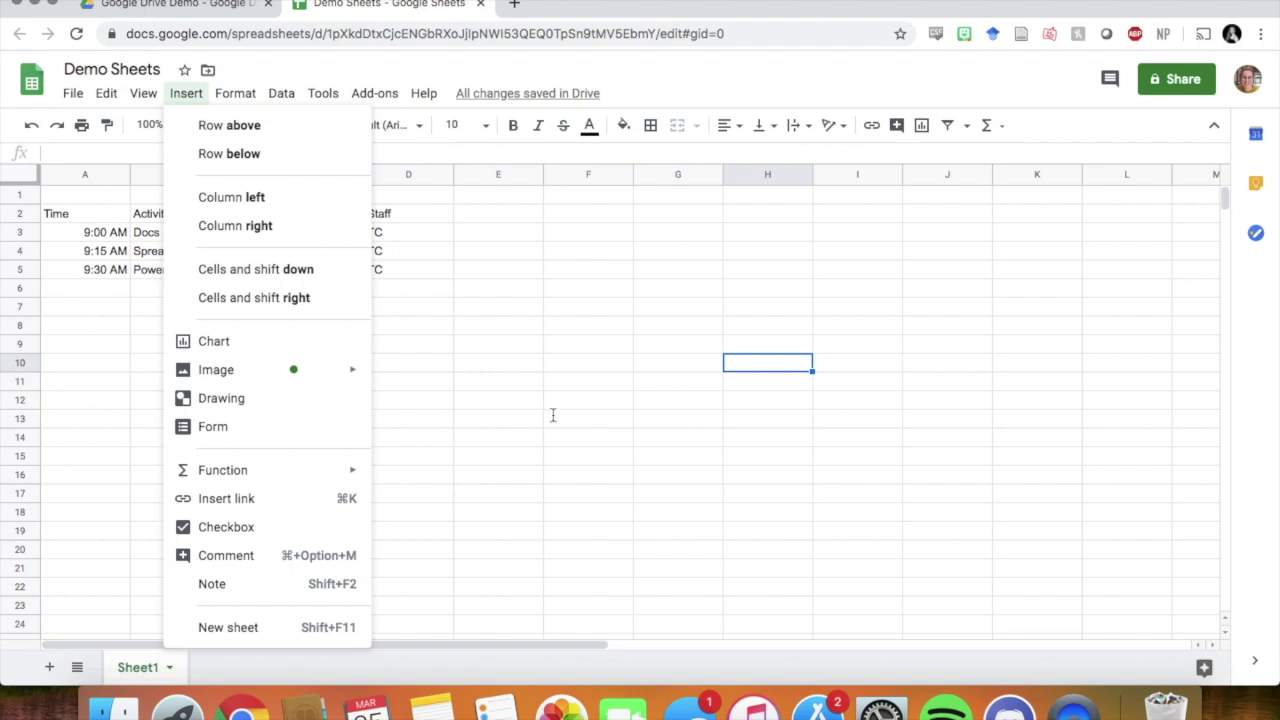
{"action": "left_click", "coordinate": [605, 305]}
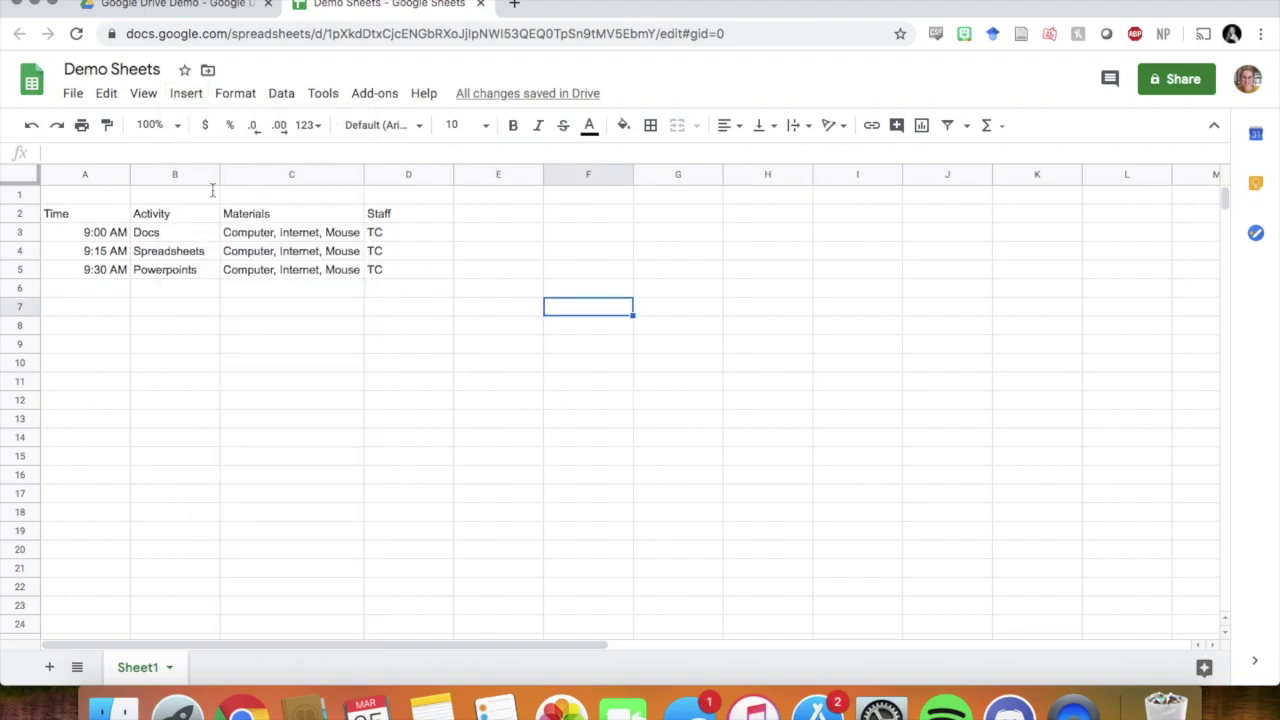
Apply borders around and between all cells of the schedule table A2:D5.
{"action": "left_click", "coordinate": [93, 218]}
{"action": "left_click_drag", "start_coordinate": [73, 213], "coordinate": [414, 267]}
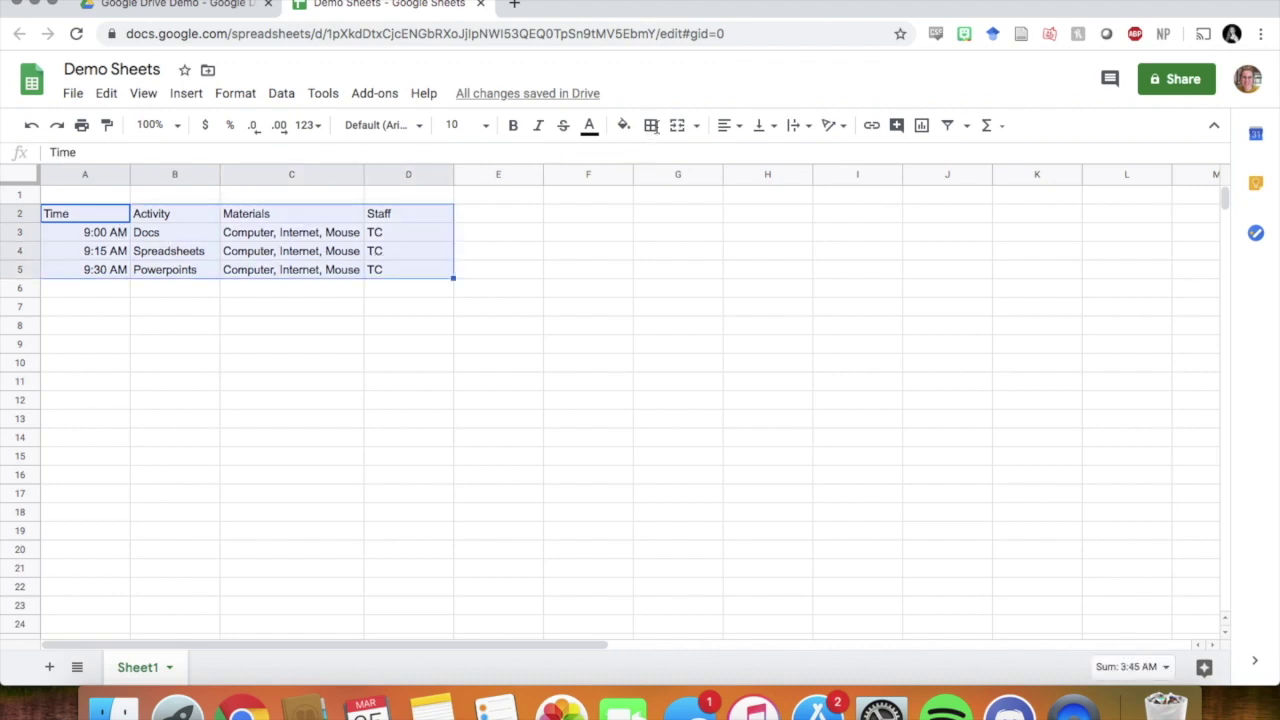
{"action": "left_click", "coordinate": [651, 126]}
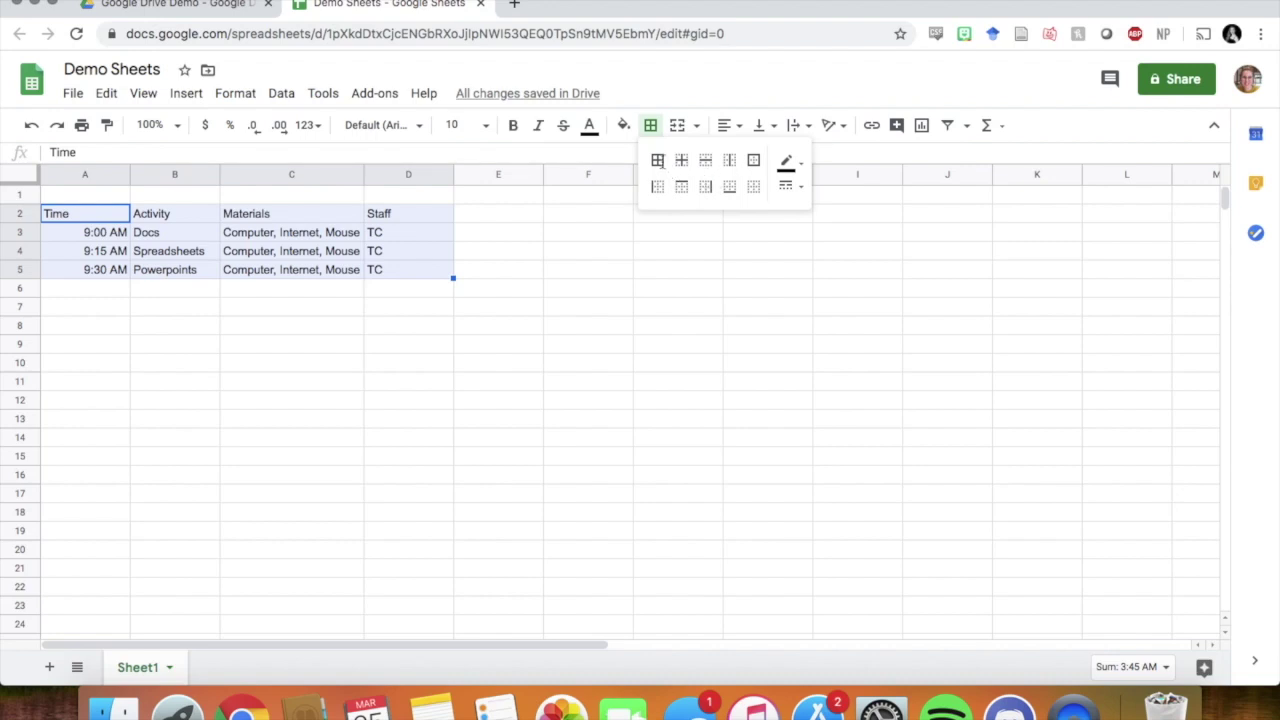
{"action": "left_click", "coordinate": [657, 160]}
{"action": "left_click", "coordinate": [707, 294]}
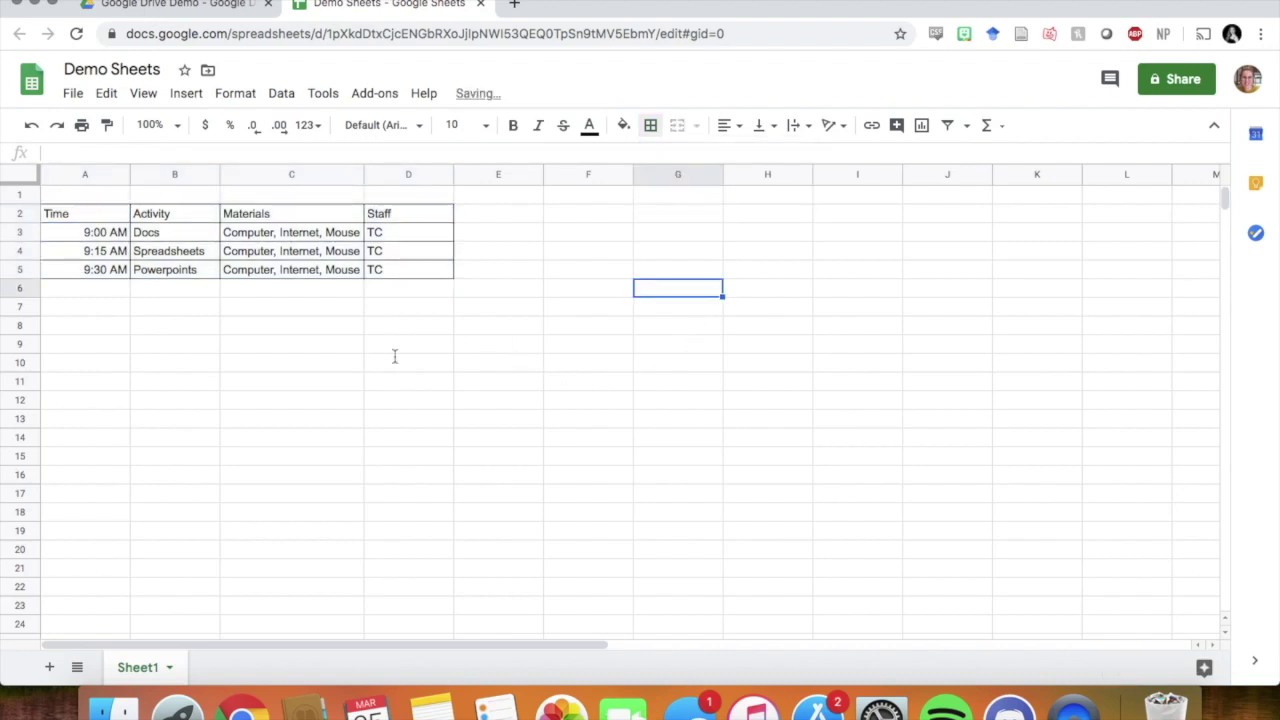
Center the heading text horizontally in cells A2:D2.
{"action": "left_click_drag", "start_coordinate": [50, 210], "coordinate": [402, 206]}
{"action": "left_click", "coordinate": [720, 127]}
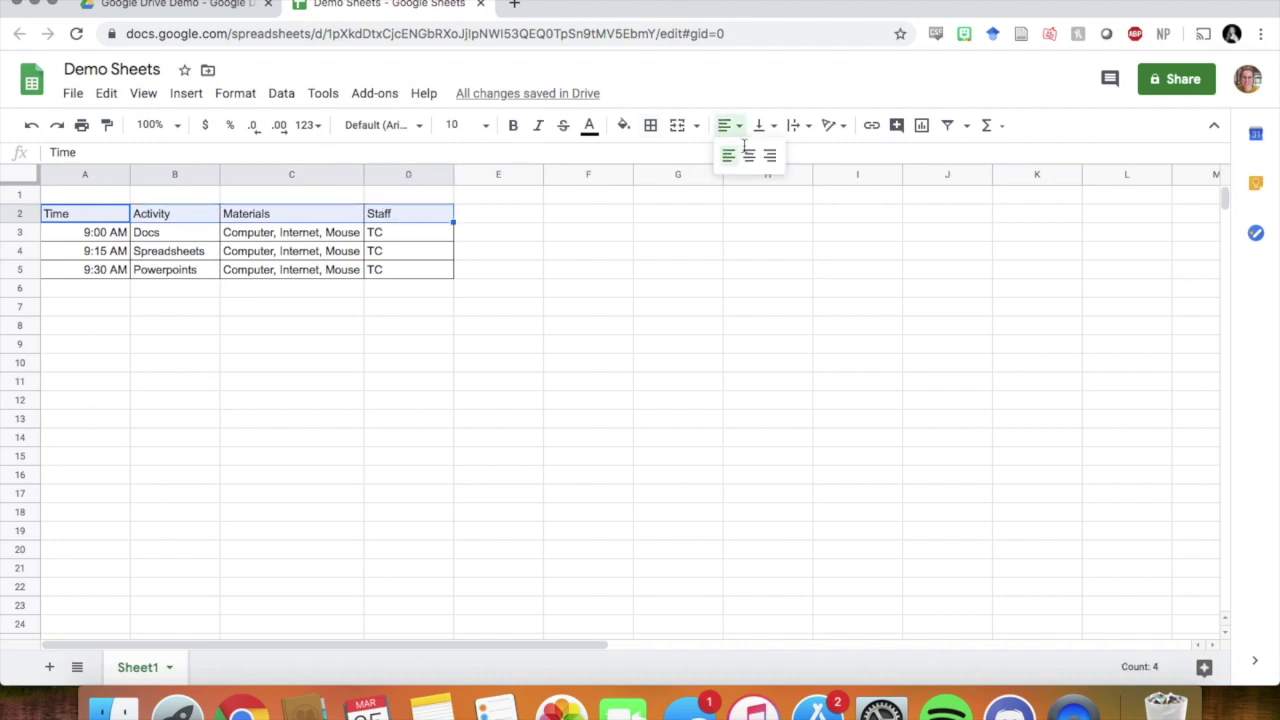
{"action": "left_click", "coordinate": [749, 156]}
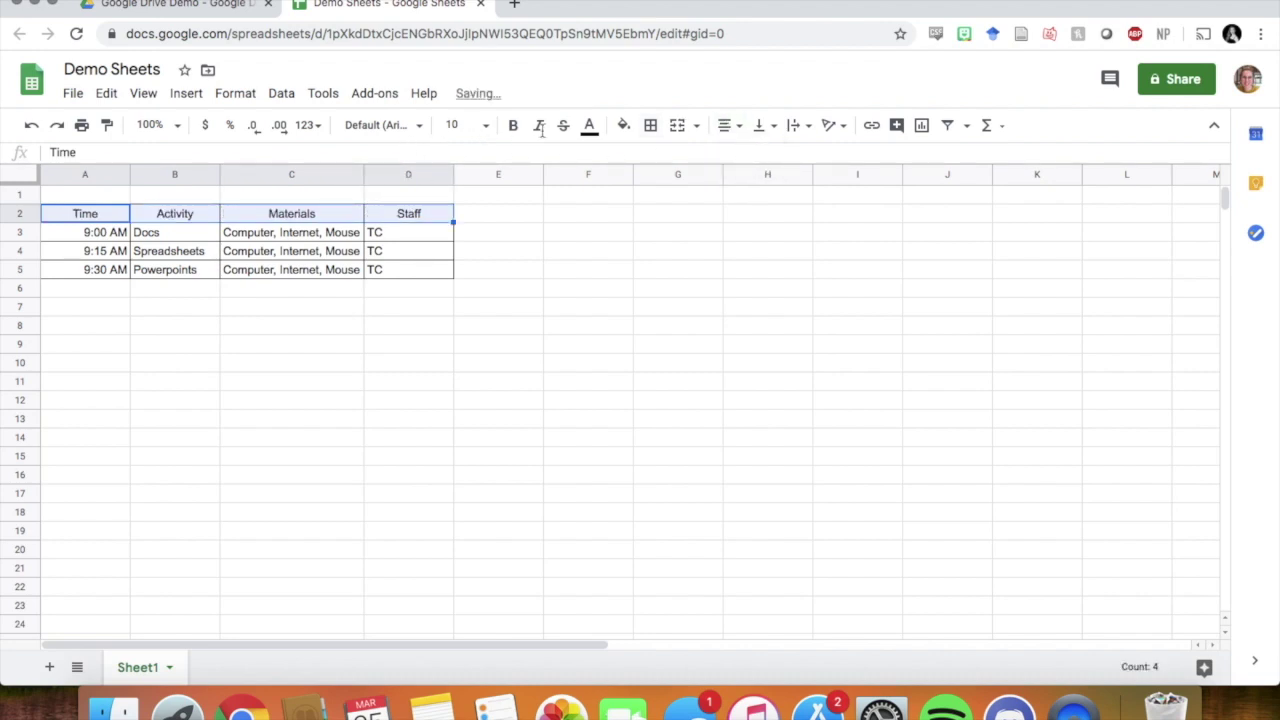
Format the heading row A2:D2 with white text on a red fill.
{"action": "left_click", "coordinate": [589, 125]}
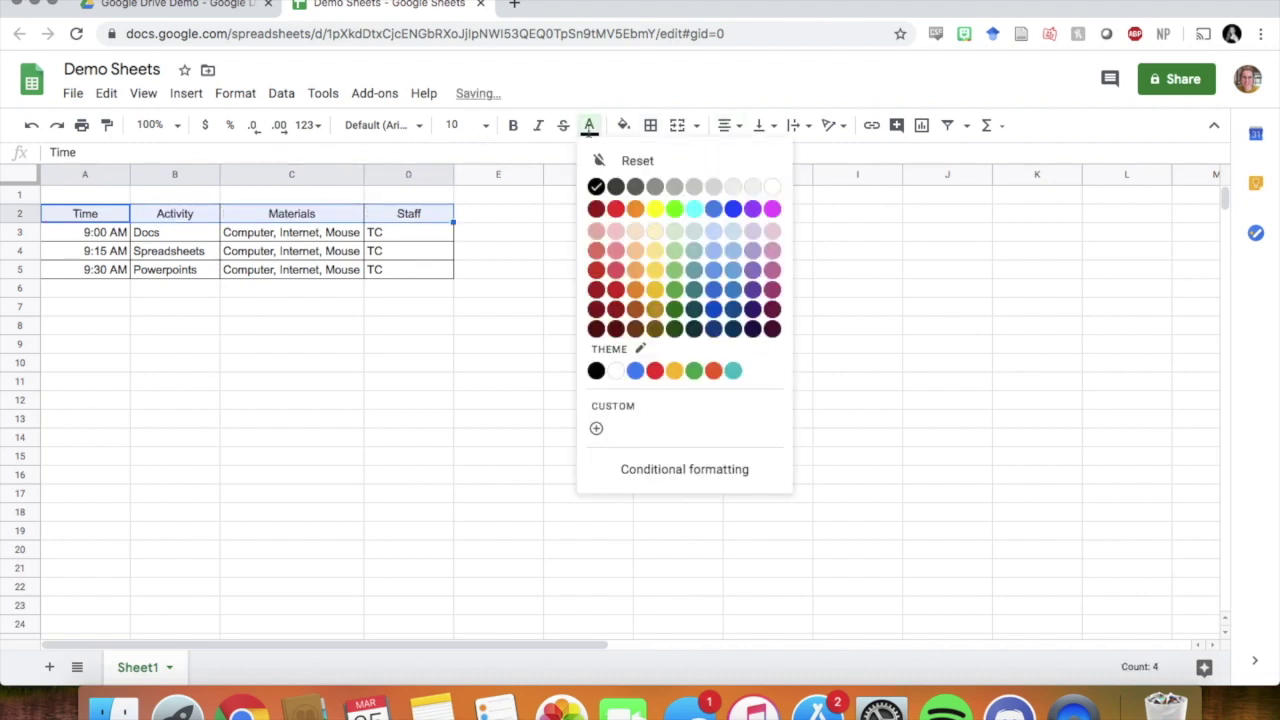
{"action": "left_click", "coordinate": [773, 188]}
{"action": "left_click", "coordinate": [623, 125]}
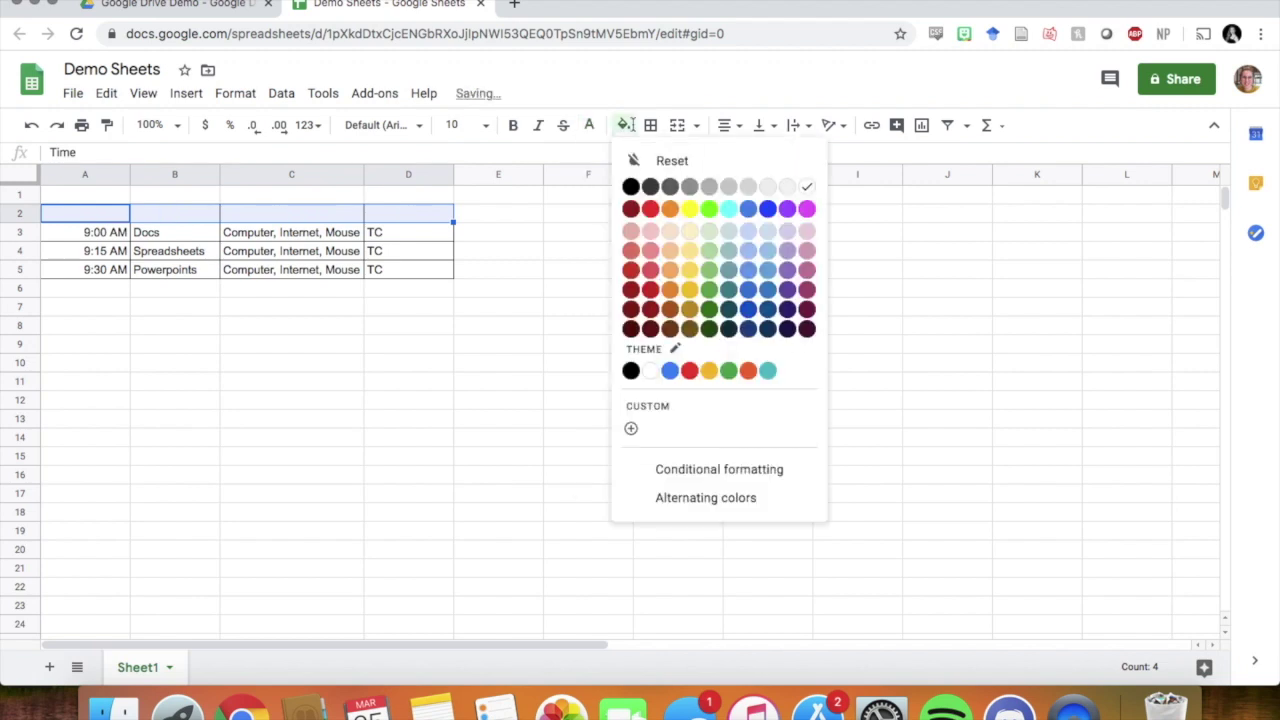
{"action": "left_click", "coordinate": [650, 209]}
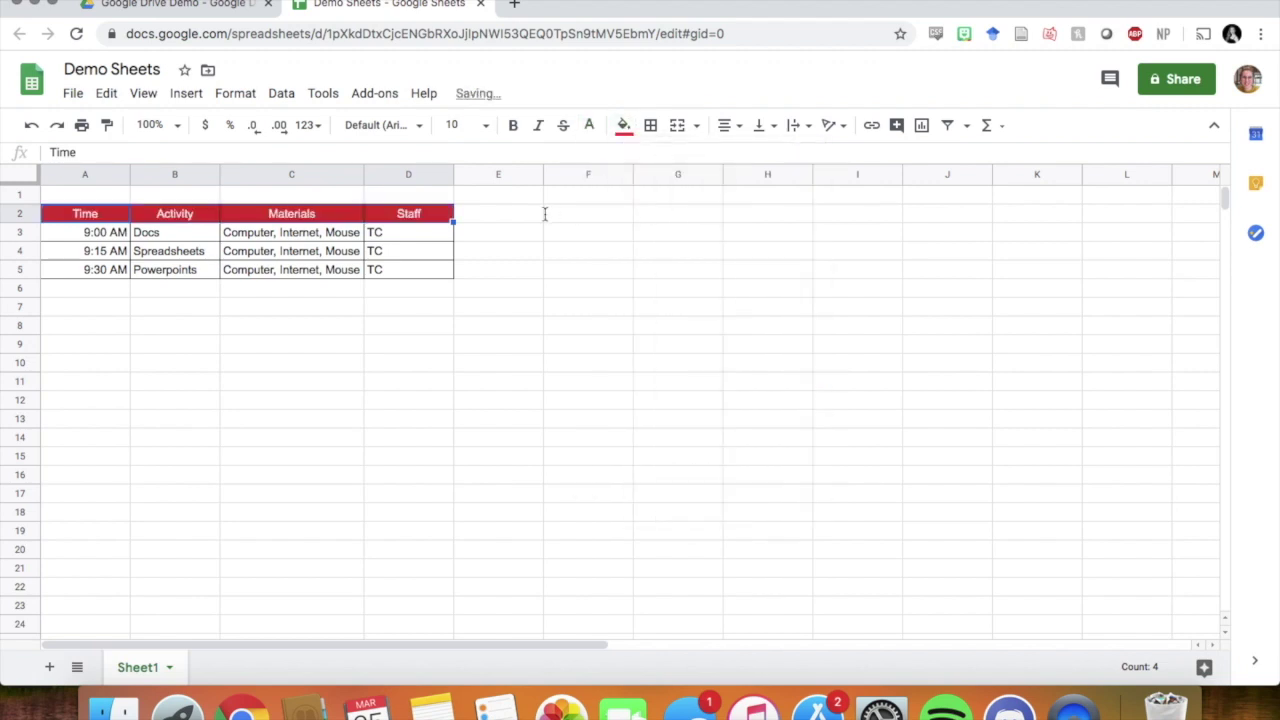
Create a new filter view for the schedule table and dismiss the introductory tip.
{"action": "left_click", "coordinate": [966, 127]}
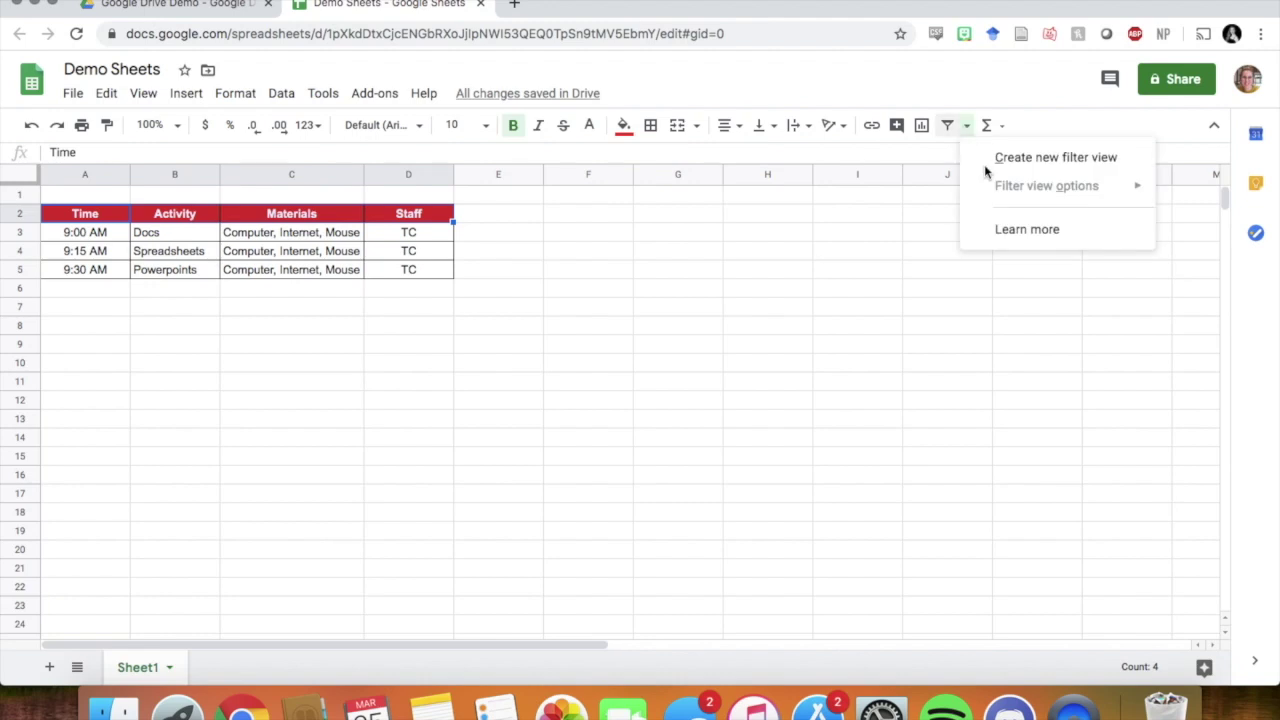
{"action": "left_click", "coordinate": [1045, 159]}
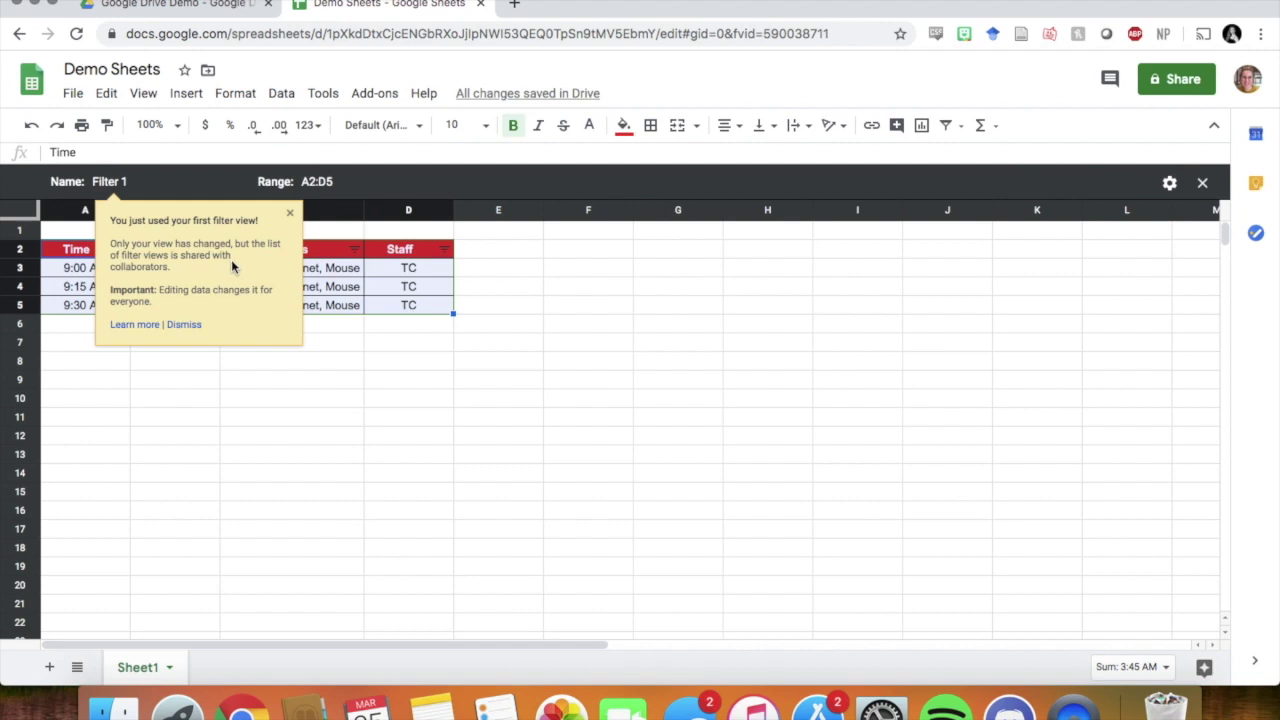
{"action": "left_click", "coordinate": [289, 217]}
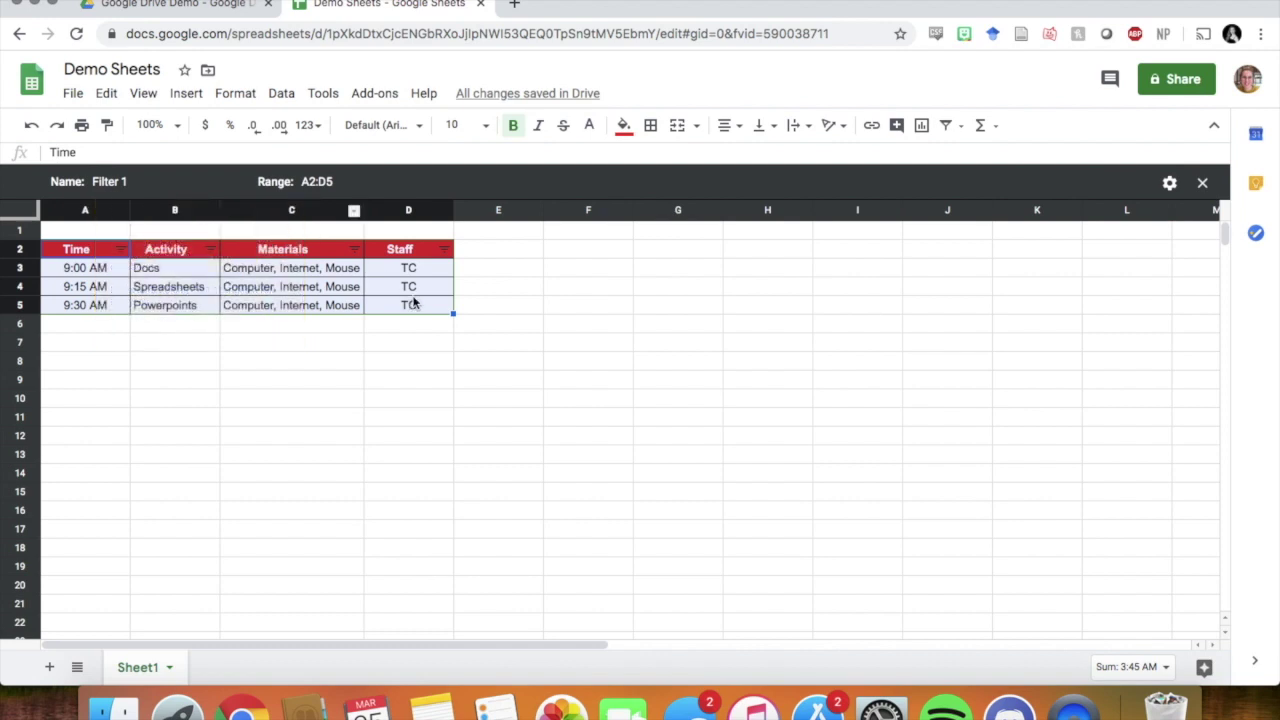
{"action": "left_click", "coordinate": [500, 290]}
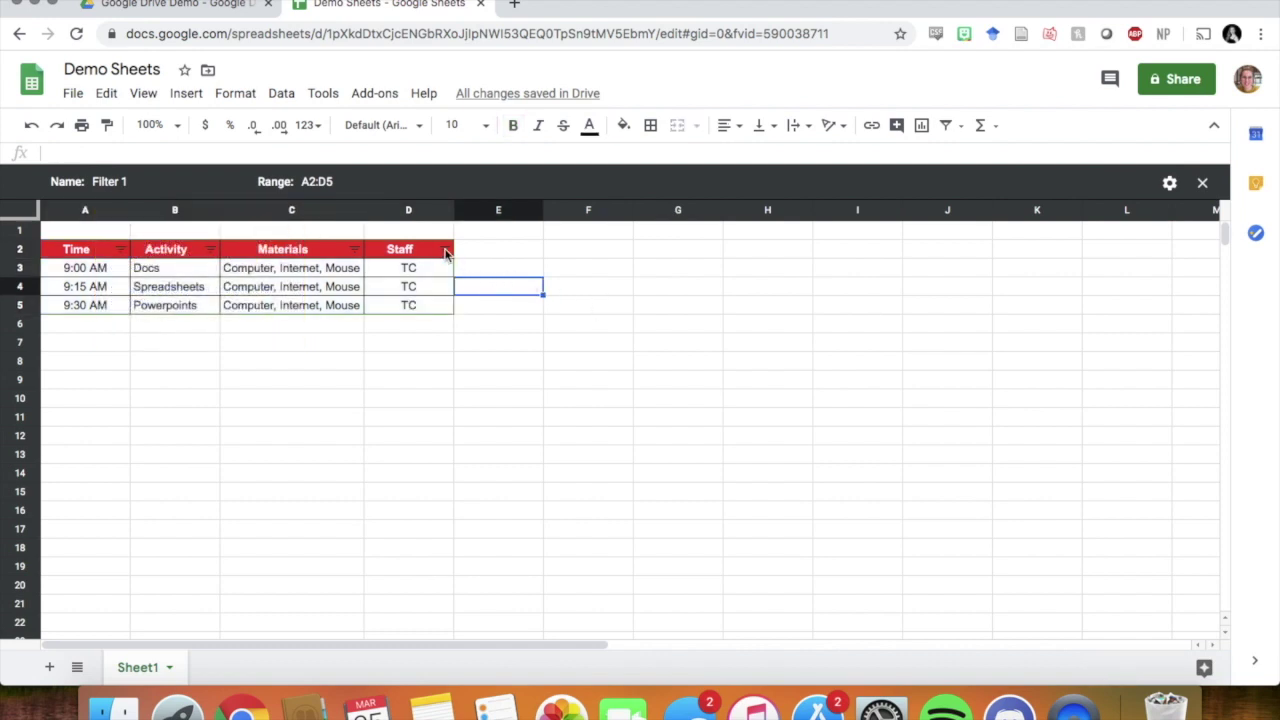
Filter the schedule's Activity column by values, excluding Docs and Powerpoints and keeping only Spreadsheets.
{"action": "left_click", "coordinate": [444, 249]}
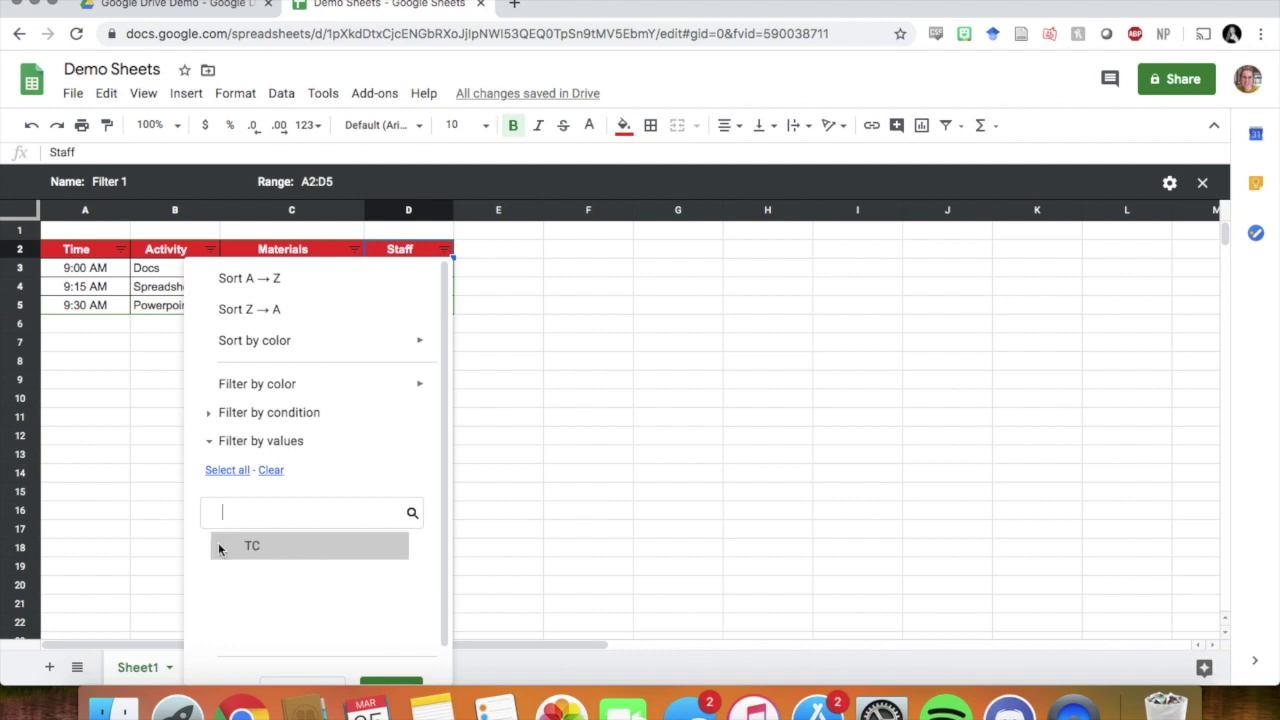
{"action": "left_click", "coordinate": [628, 417]}
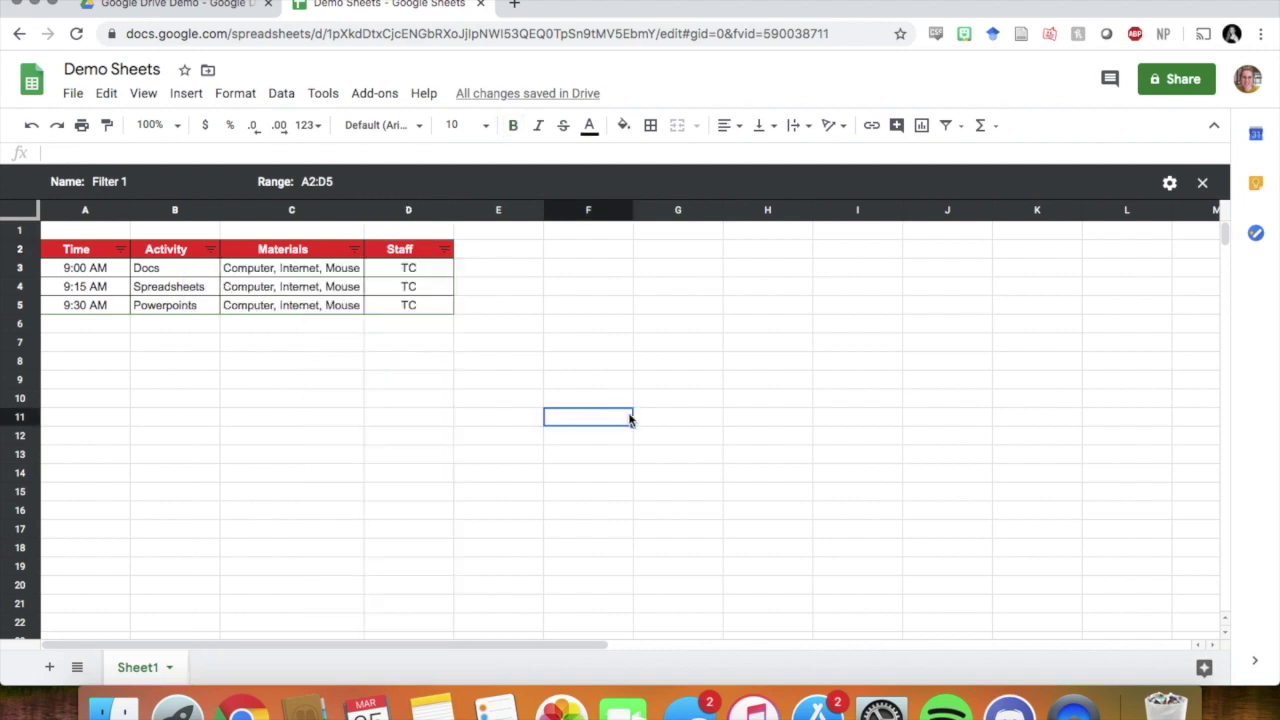
{"action": "left_click", "coordinate": [210, 249]}
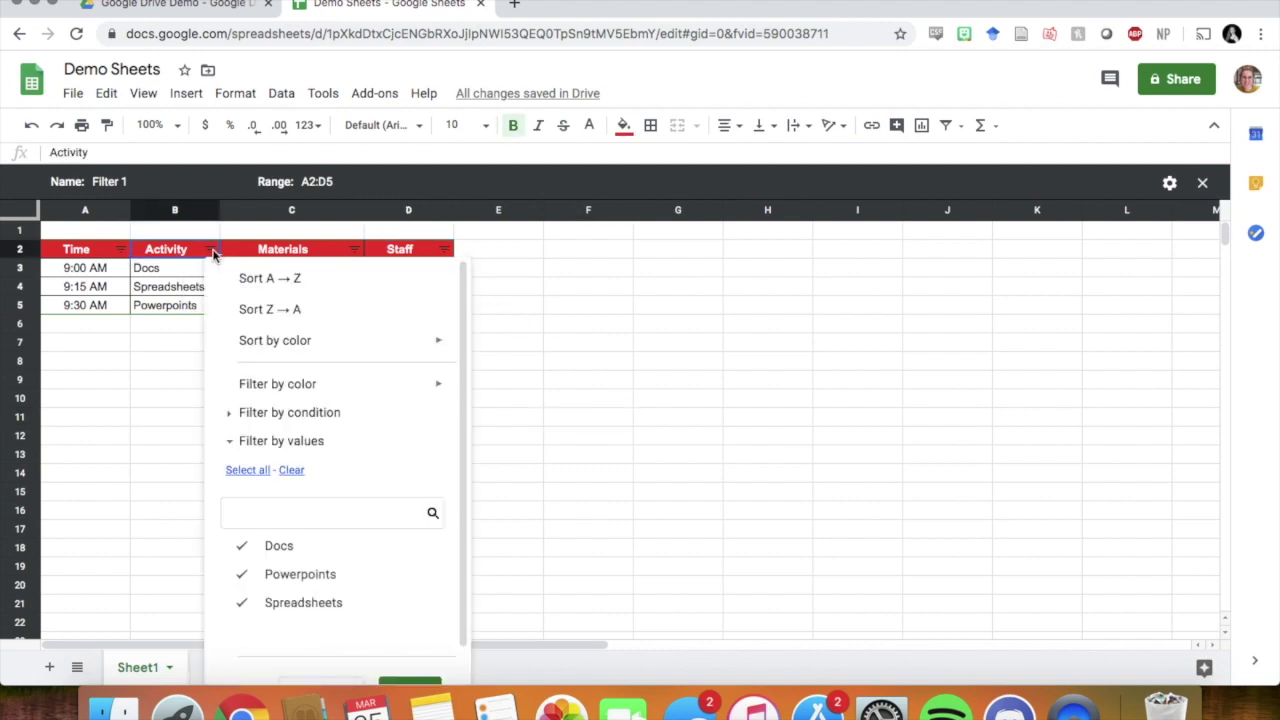
{"action": "left_click", "coordinate": [283, 548]}
{"action": "left_click", "coordinate": [296, 576]}
{"action": "scroll", "coordinate": [406, 684], "scroll_direction": "down", "scroll_amount": 1}
{"action": "left_click", "coordinate": [412, 671]}
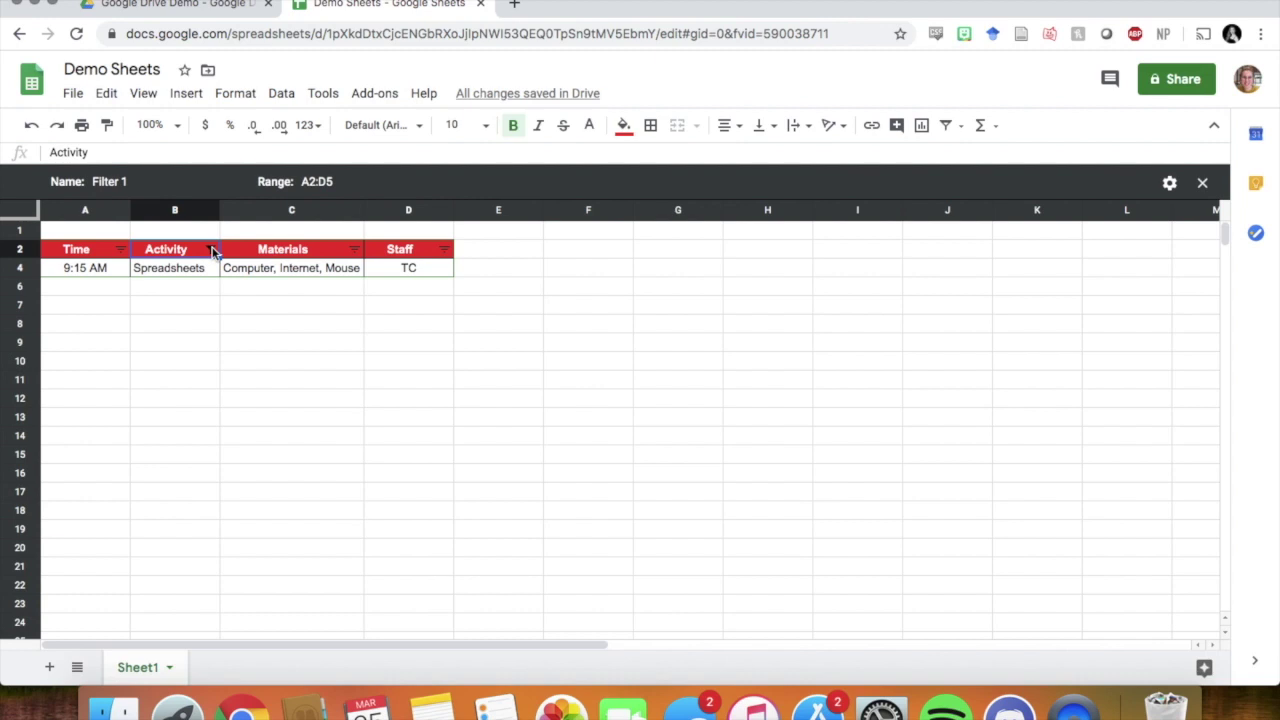
Clear all selected values in the Activity column filter and apply it.
{"action": "left_click", "coordinate": [211, 250]}
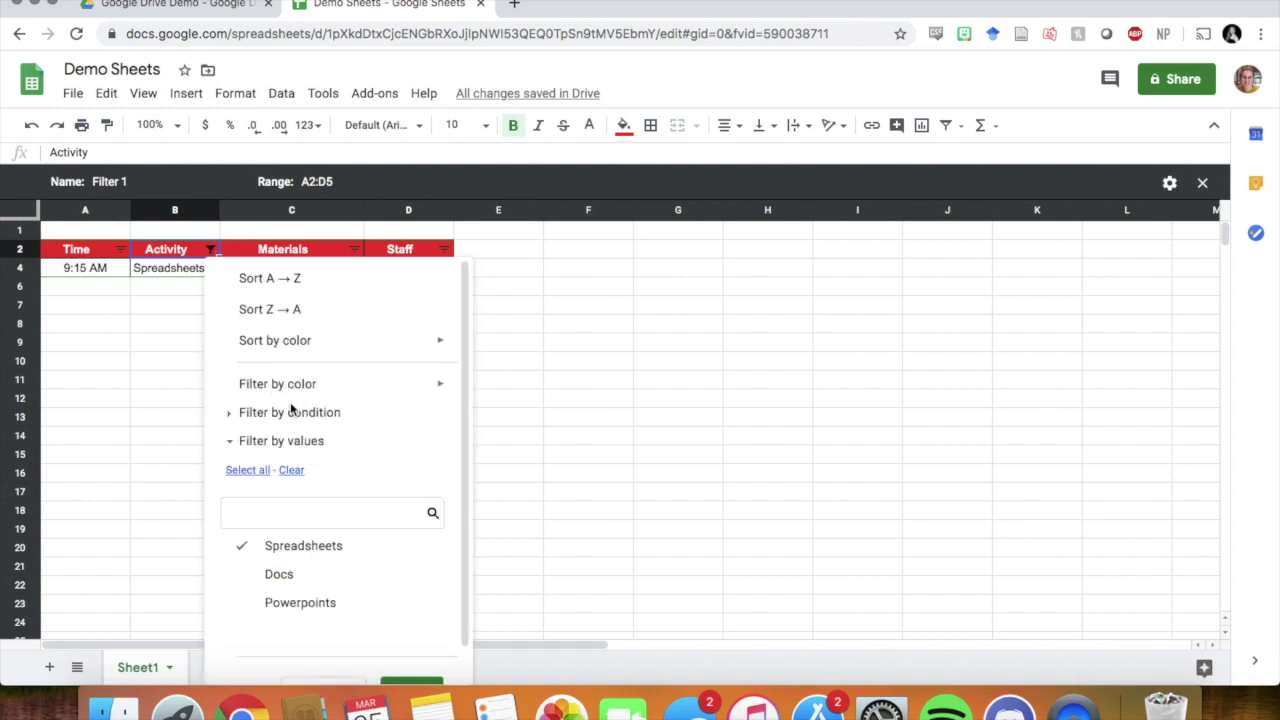
{"action": "left_click", "coordinate": [292, 471]}
{"action": "scroll", "coordinate": [418, 684], "scroll_direction": "down", "scroll_amount": 1}
{"action": "left_click", "coordinate": [418, 684]}
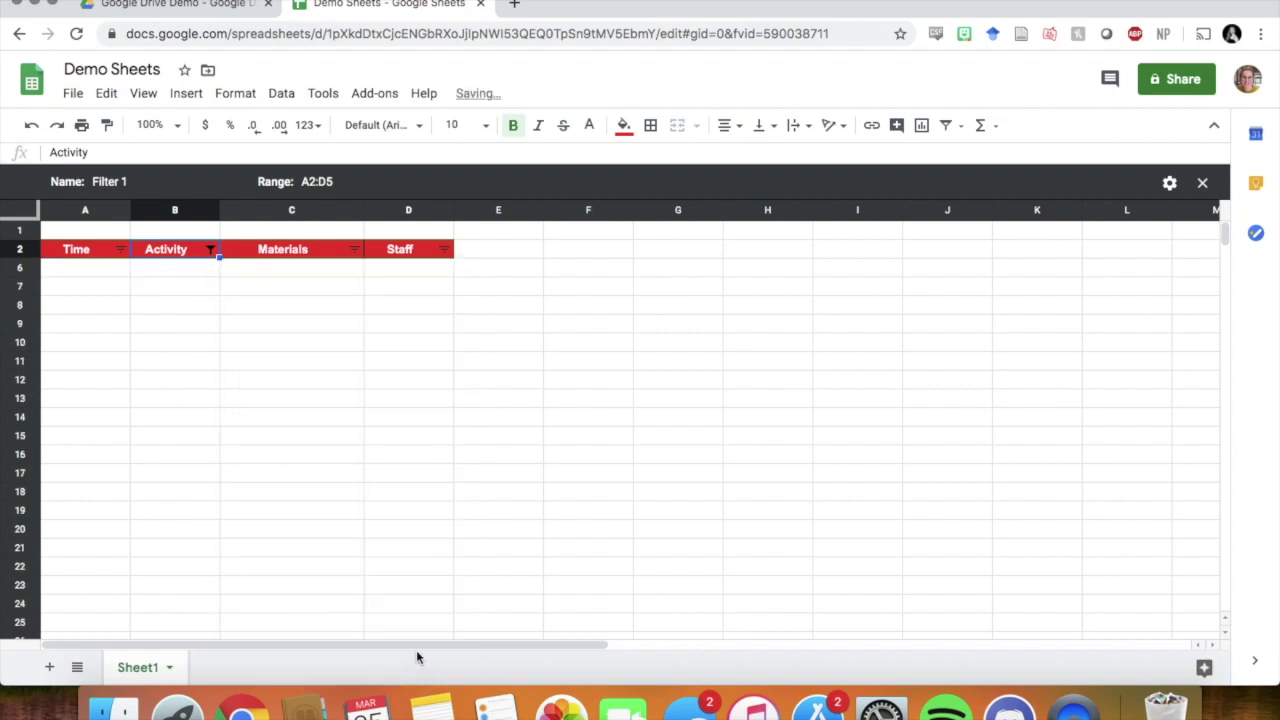
Select all values in the Activity column filter and apply it to restore the schedule rows.
{"action": "left_click", "coordinate": [212, 251]}
{"action": "left_click", "coordinate": [257, 471]}
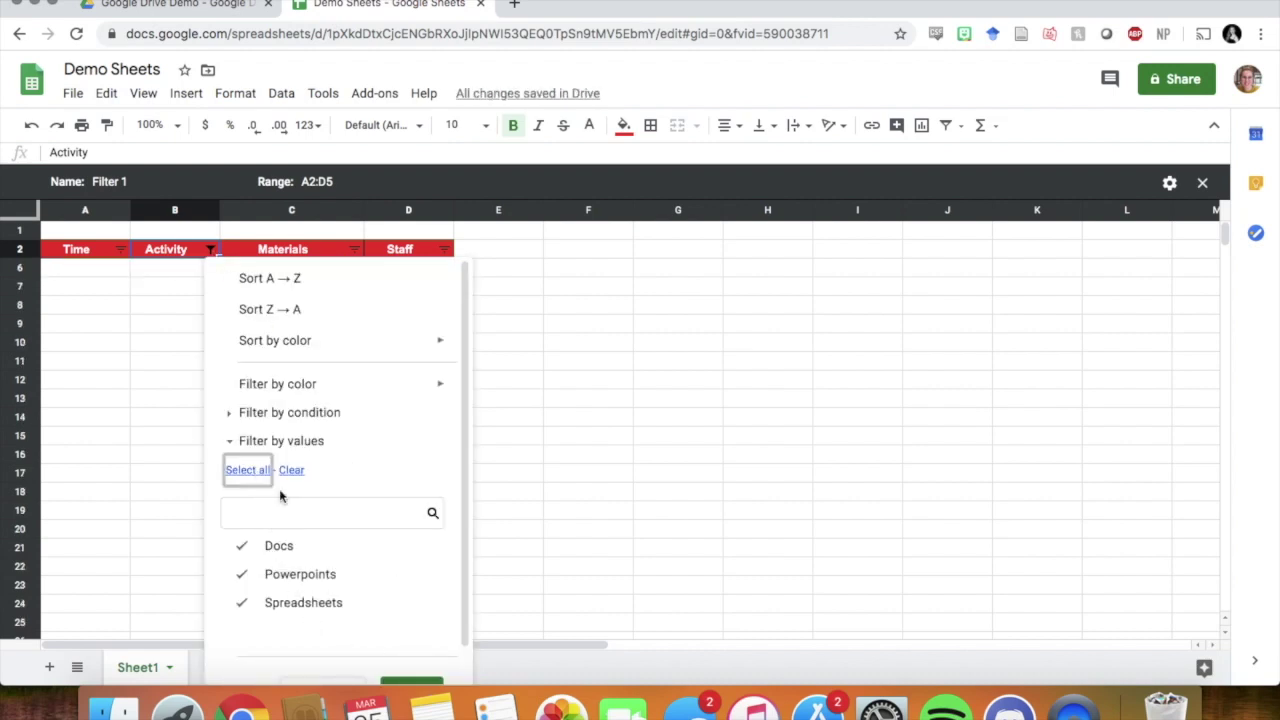
{"action": "left_click", "coordinate": [420, 686]}
{"action": "left_click", "coordinate": [561, 326]}
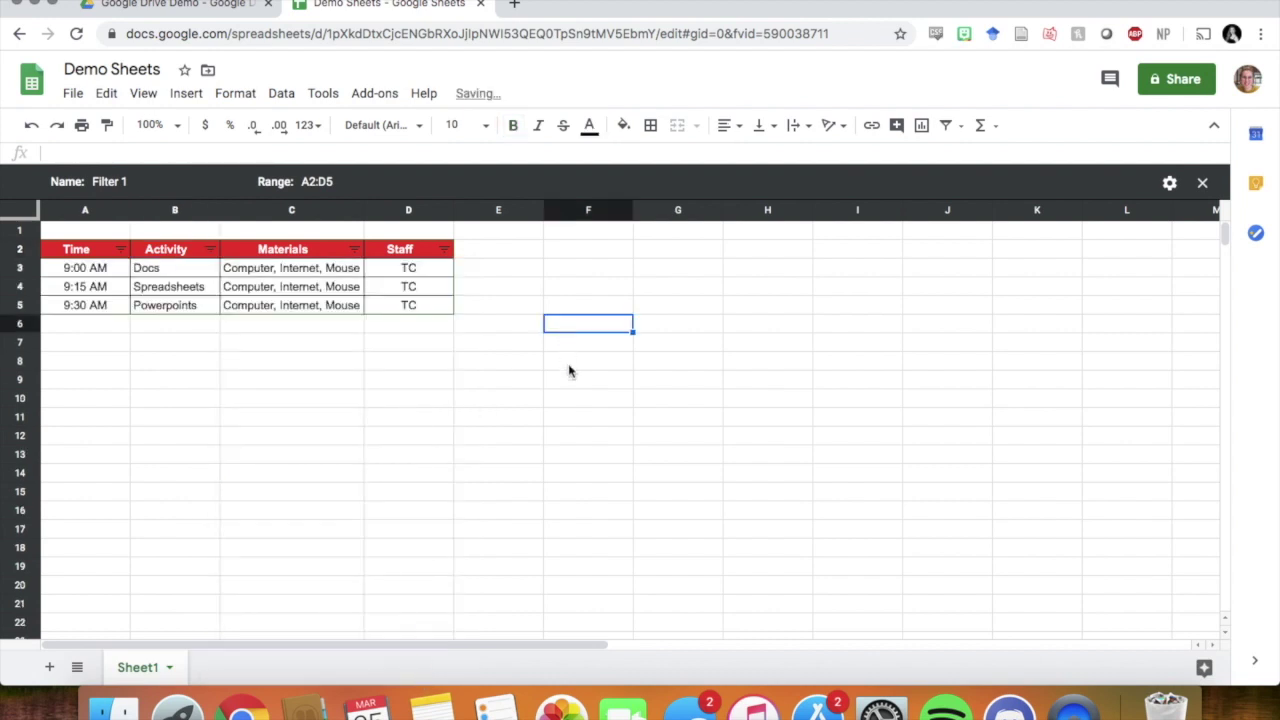
Enter the sample numbers 80, 90 and 100 in cells F3 to F5.
{"action": "left_click", "coordinate": [588, 267]}
{"action": "type", "text": "80"}
{"action": "key", "text": "Return"}
{"action": "type", "text": "90"}
{"action": "key", "text": "Return"}
{"action": "type", "text": "100"}
{"action": "key", "text": "Return"}
Format the number in F3 as currency and the one in F4 as a percentage.
{"action": "left_click", "coordinate": [624, 268]}
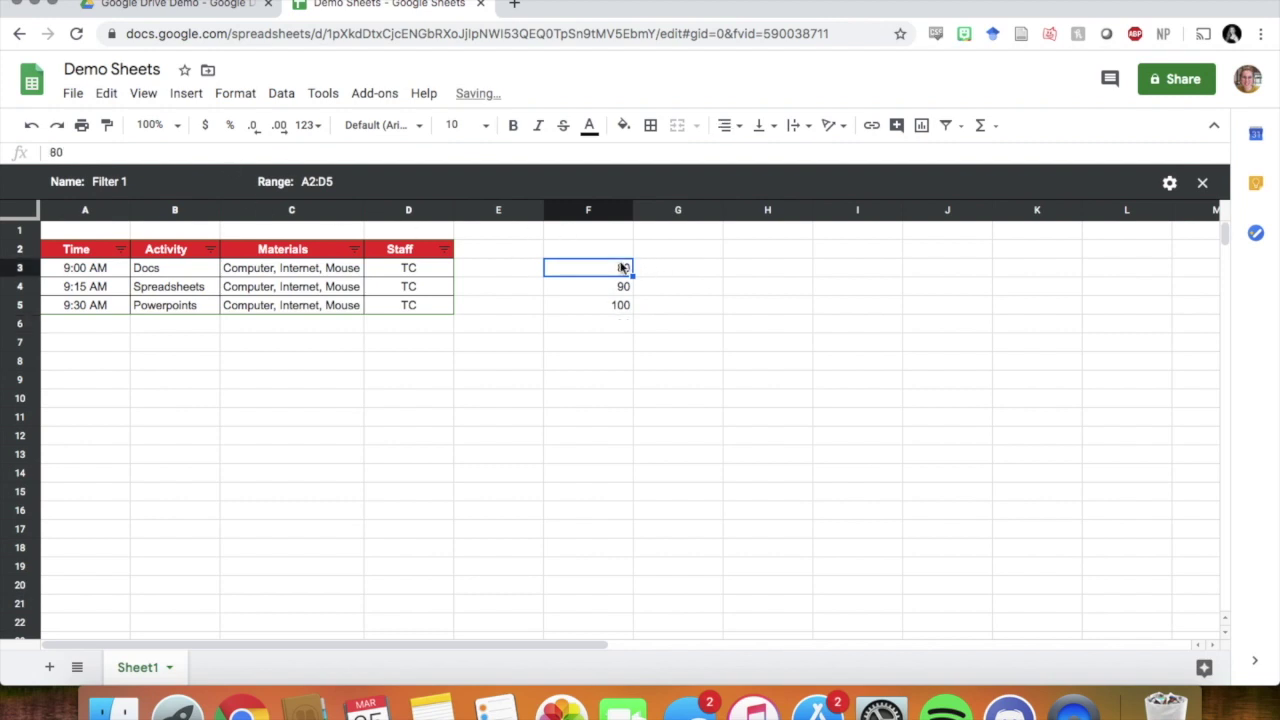
{"action": "left_click", "coordinate": [204, 128]}
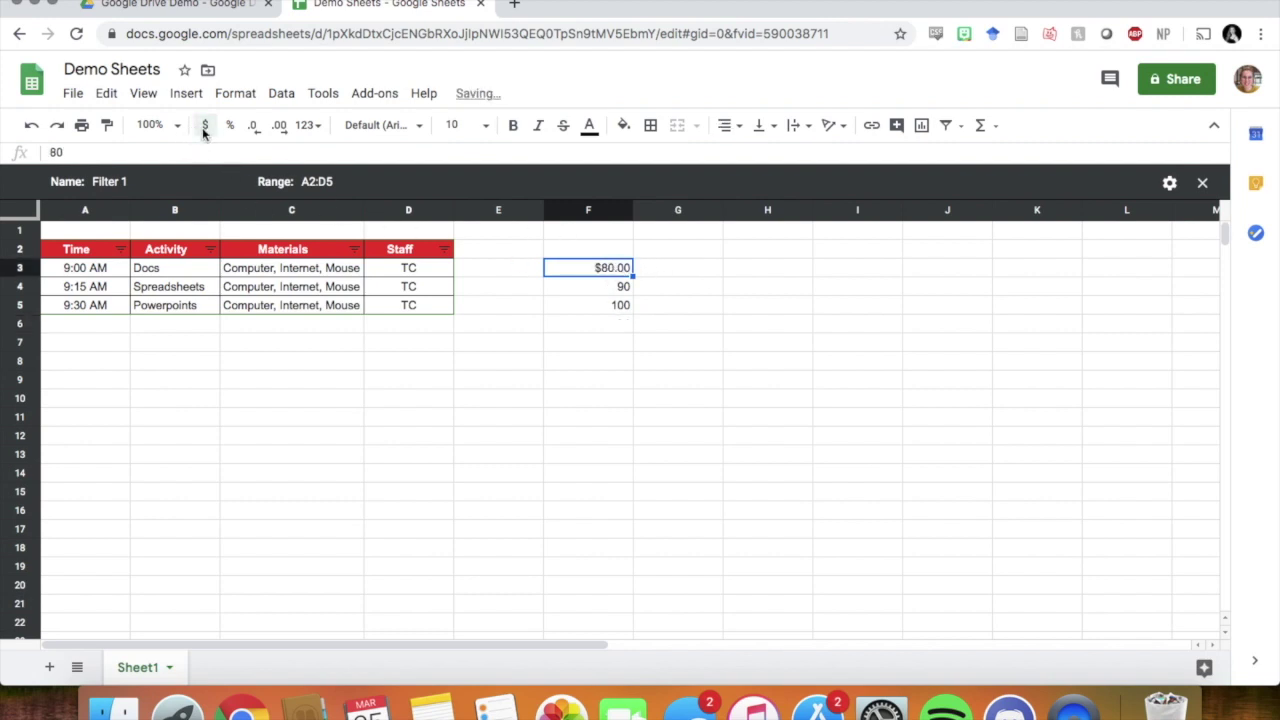
{"action": "left_click", "coordinate": [626, 290]}
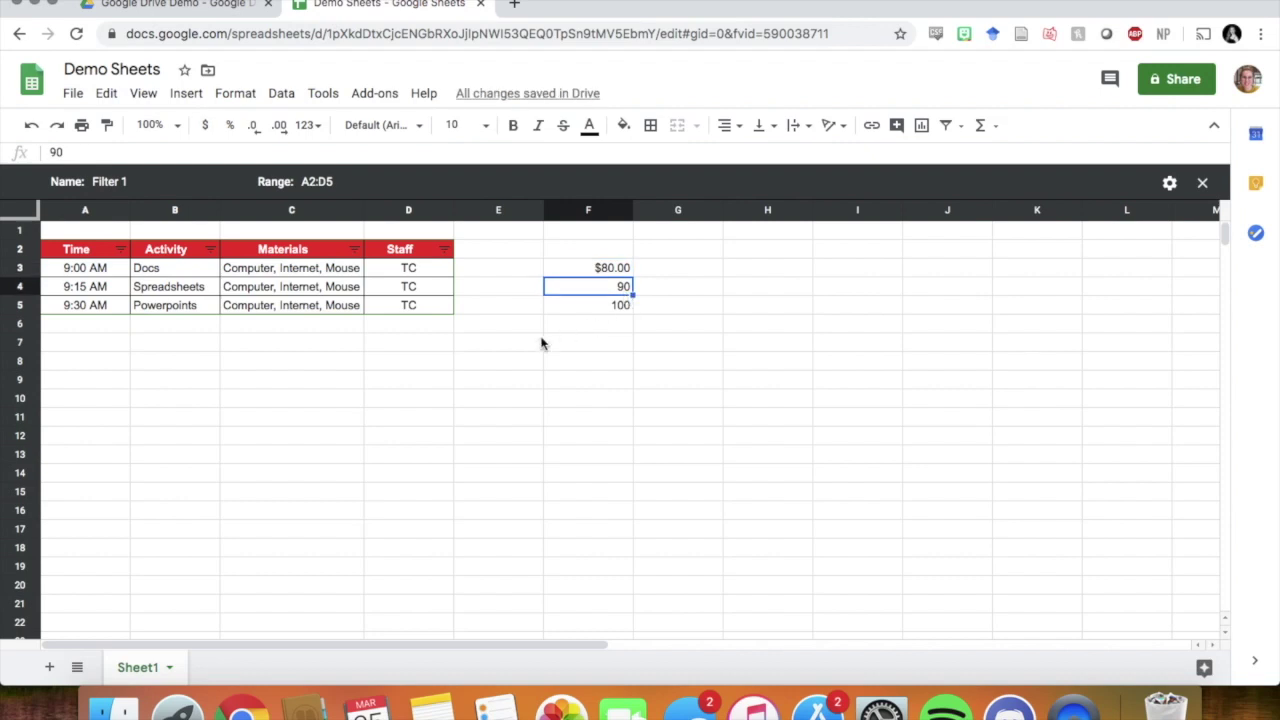
{"action": "left_click", "coordinate": [231, 126]}
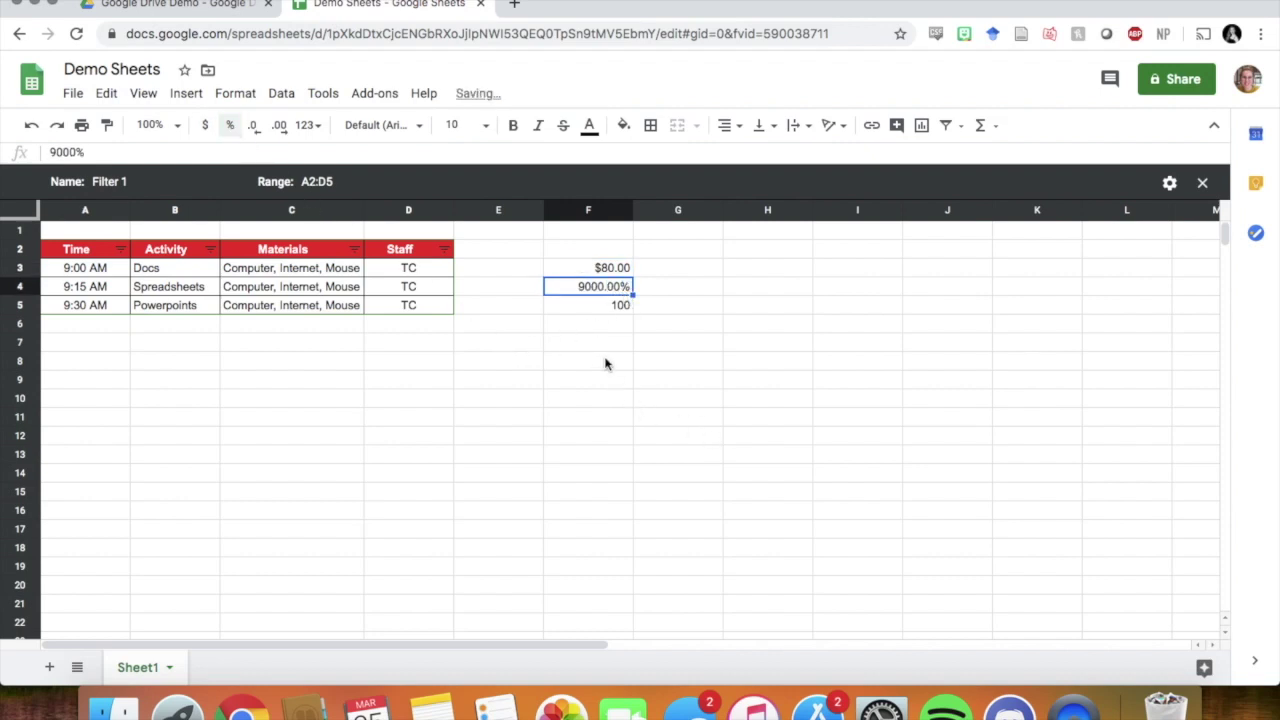
Adjust the decimal places of the number in F5 so that it shows four.
{"action": "left_click", "coordinate": [618, 310]}
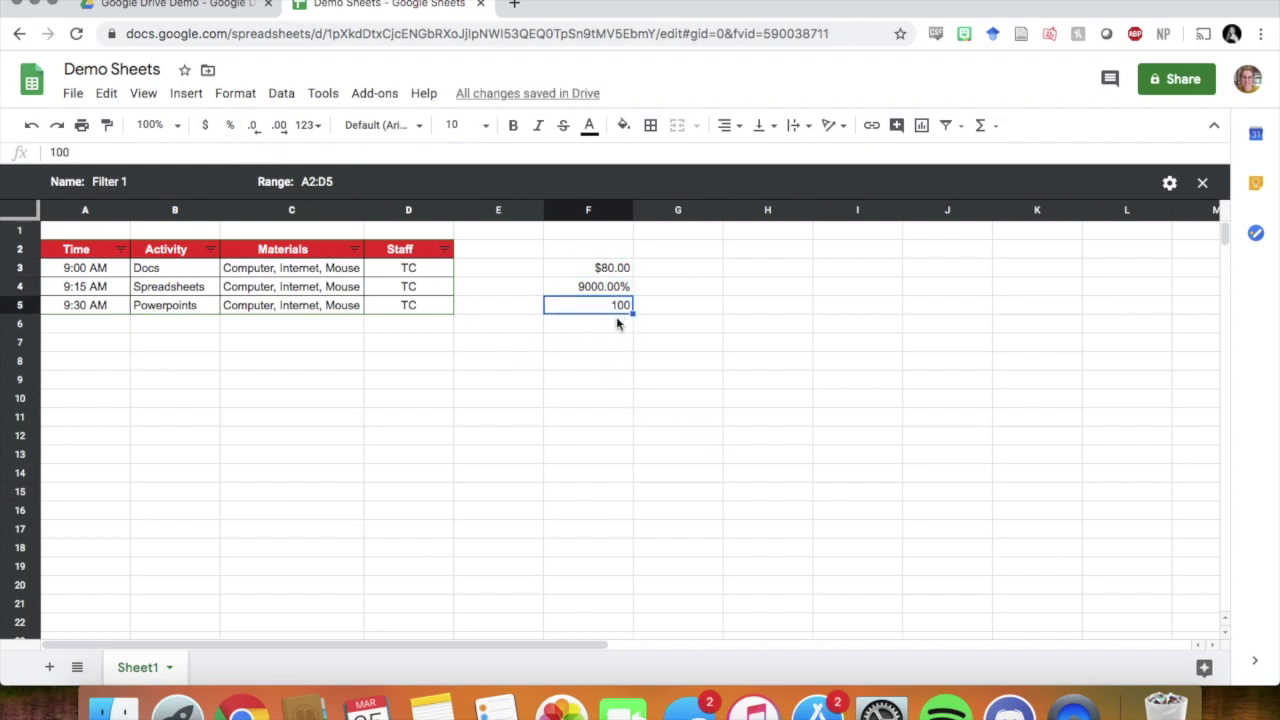
{"action": "left_click", "coordinate": [254, 127]}
{"action": "left_click", "coordinate": [280, 130]}
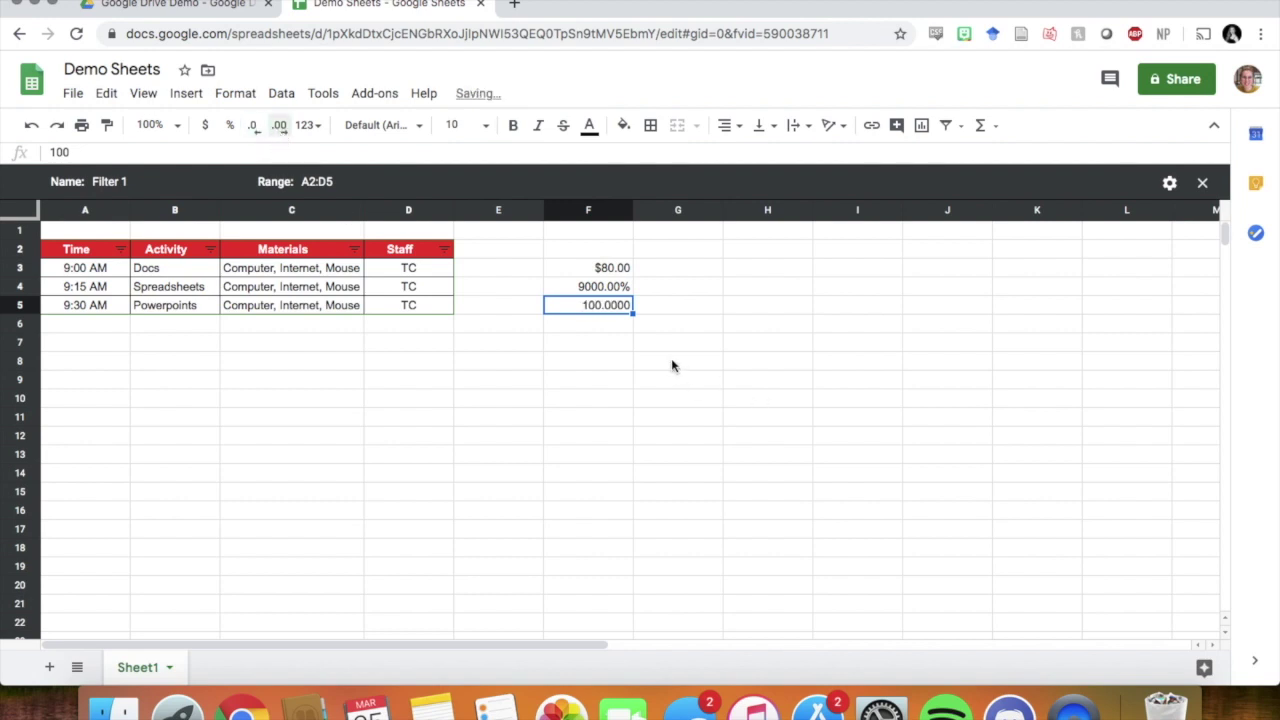
{"action": "left_click", "coordinate": [719, 277]}
Enter the date 3/19/2020 in cell H4.
{"action": "left_click", "coordinate": [749, 286]}
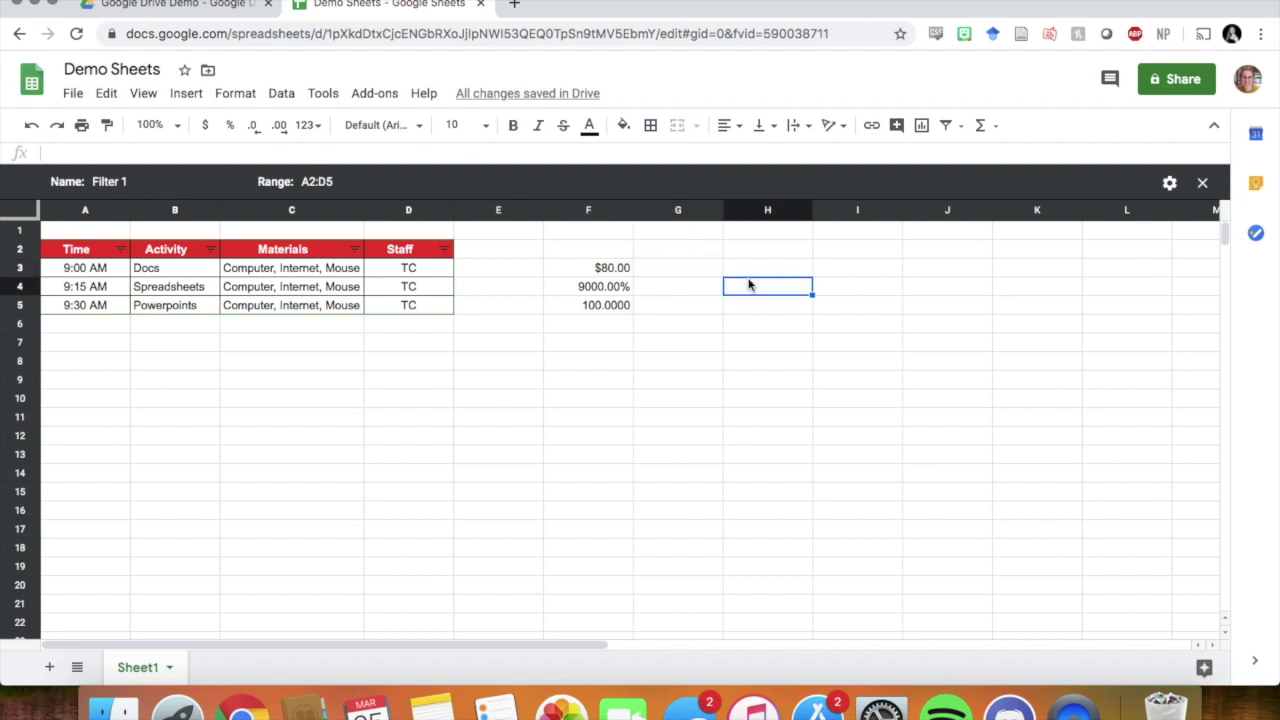
{"action": "type", "text": "3/19/2020"}
{"action": "key", "text": "Return"}
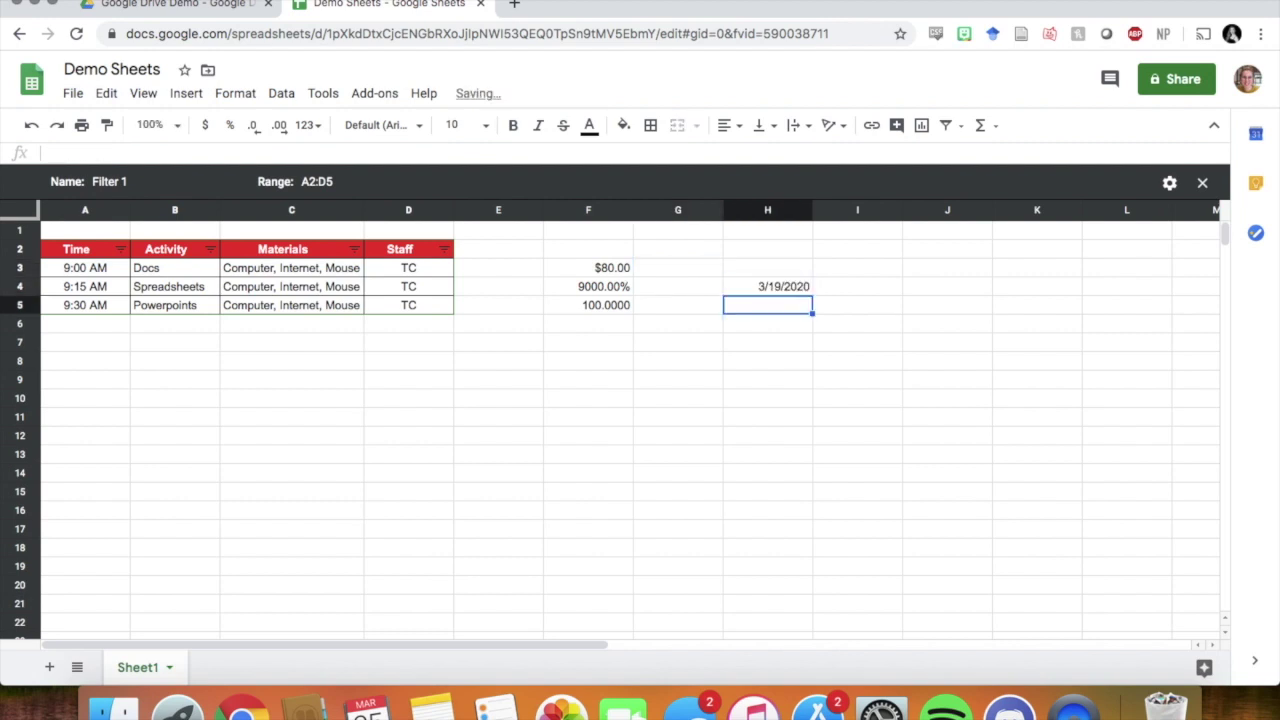
Clear the date from cell H4 and undo the deletion.
{"action": "left_click", "coordinate": [794, 286]}
{"action": "key", "text": "Delete"}
{"action": "left_click", "coordinate": [795, 322]}
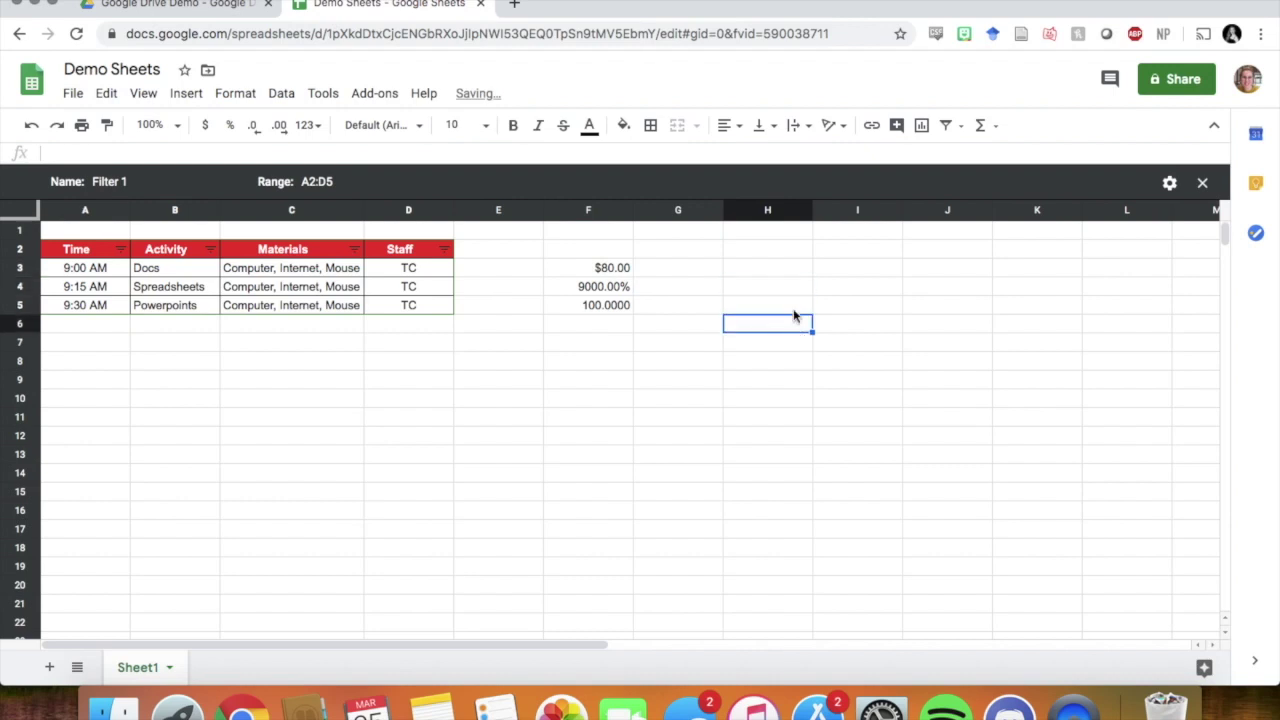
{"action": "key", "text": "ctrl+z"}
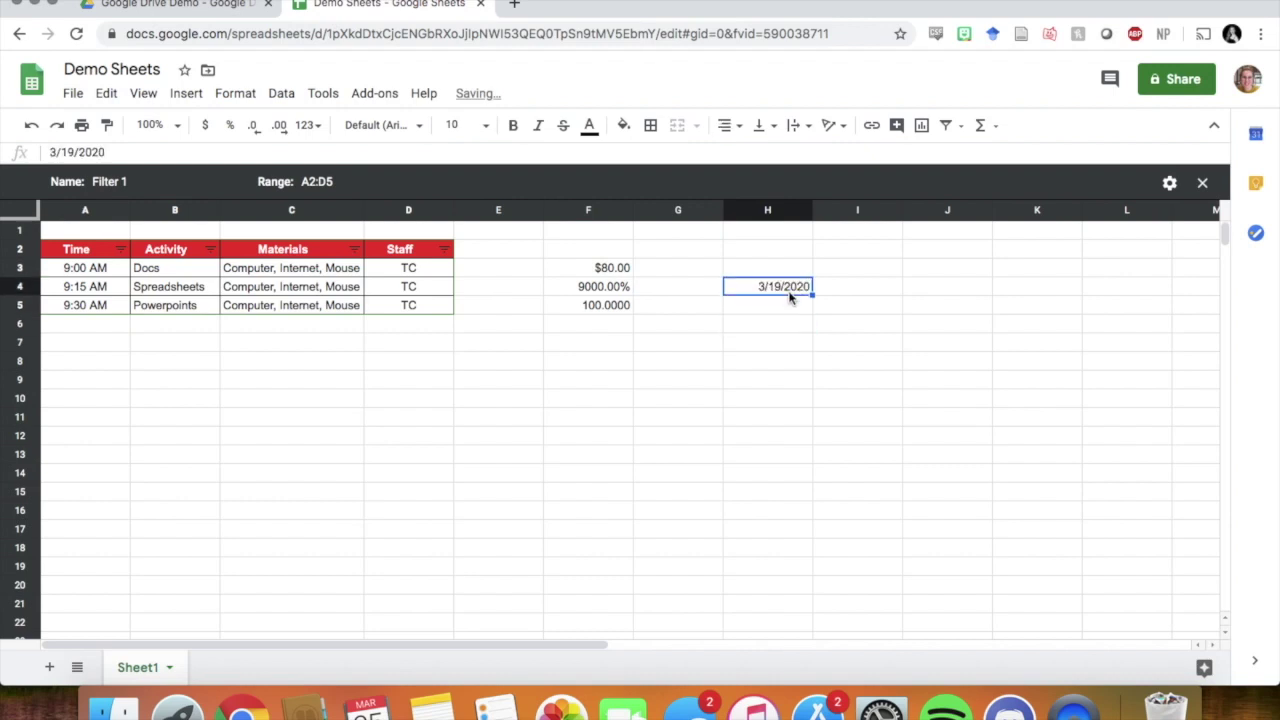
Apply the Date time number format to the date in H4.
{"action": "left_click", "coordinate": [310, 125]}
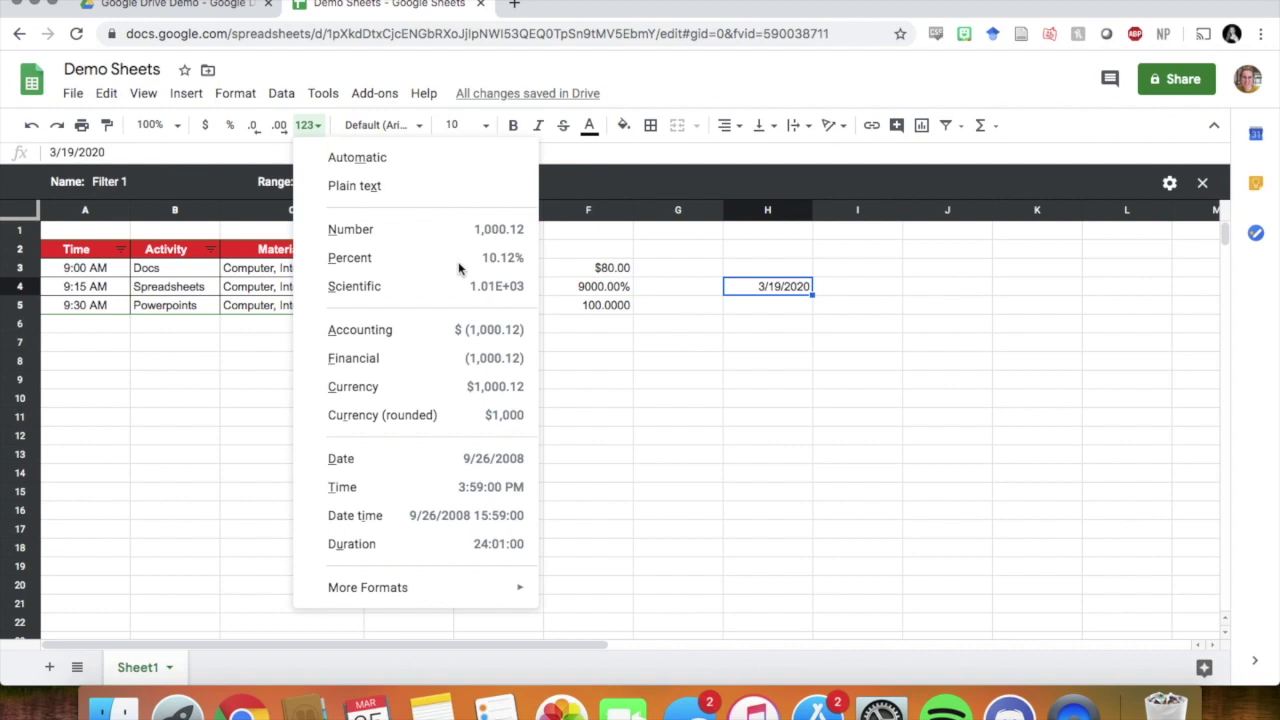
{"action": "left_click", "coordinate": [355, 515]}
{"action": "left_click", "coordinate": [860, 366]}
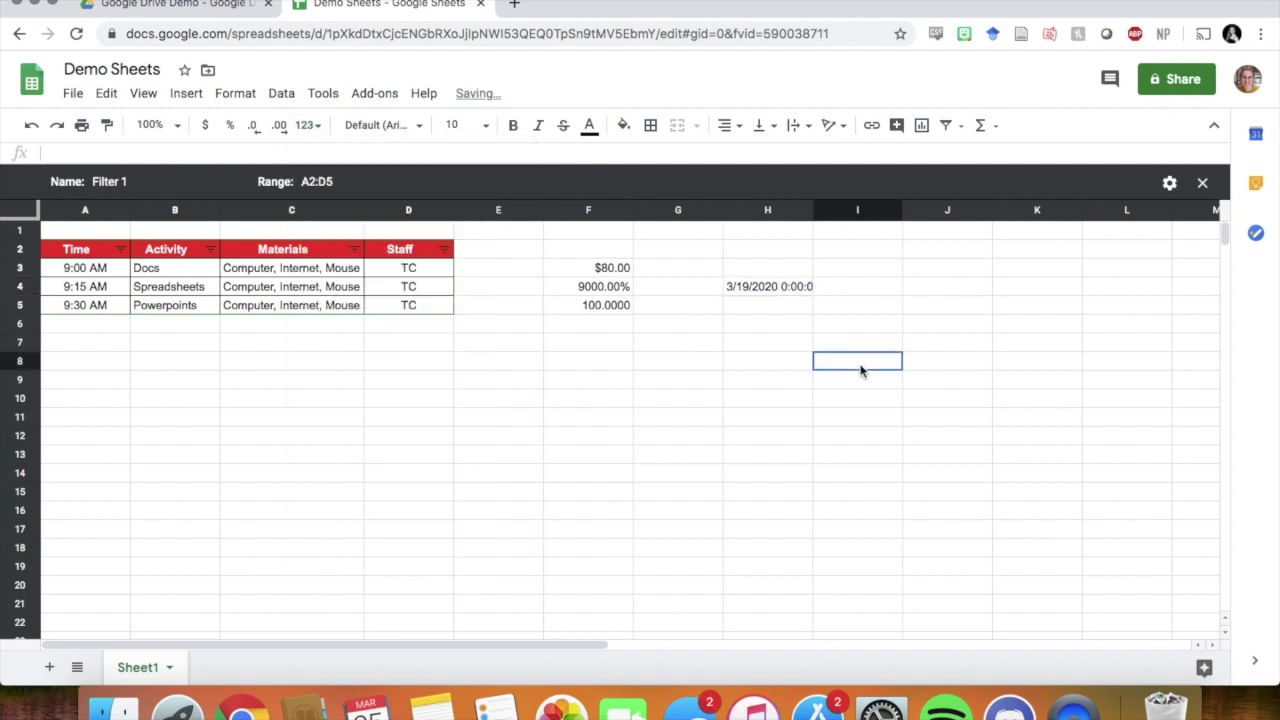
Set the number format of cell H4 to Date.
{"action": "left_click", "coordinate": [800, 292]}
{"action": "left_click", "coordinate": [307, 125]}
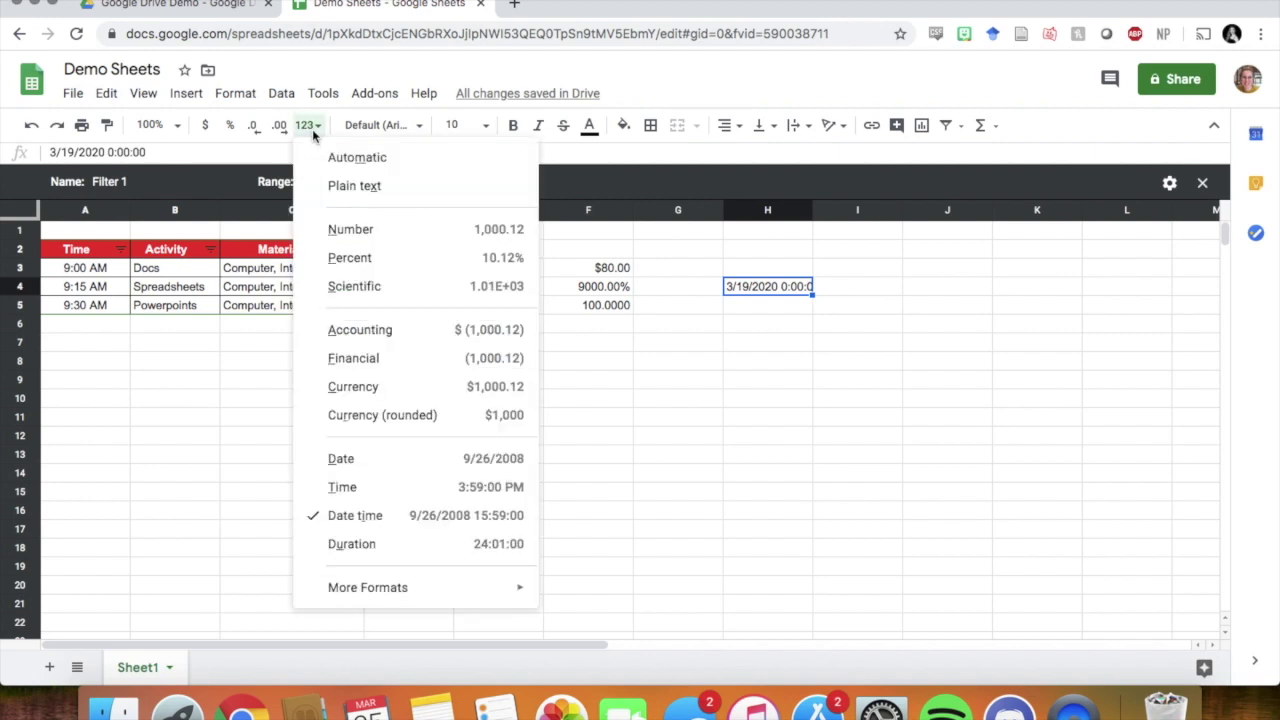
{"action": "left_click", "coordinate": [481, 467]}
{"action": "left_click", "coordinate": [1023, 331]}
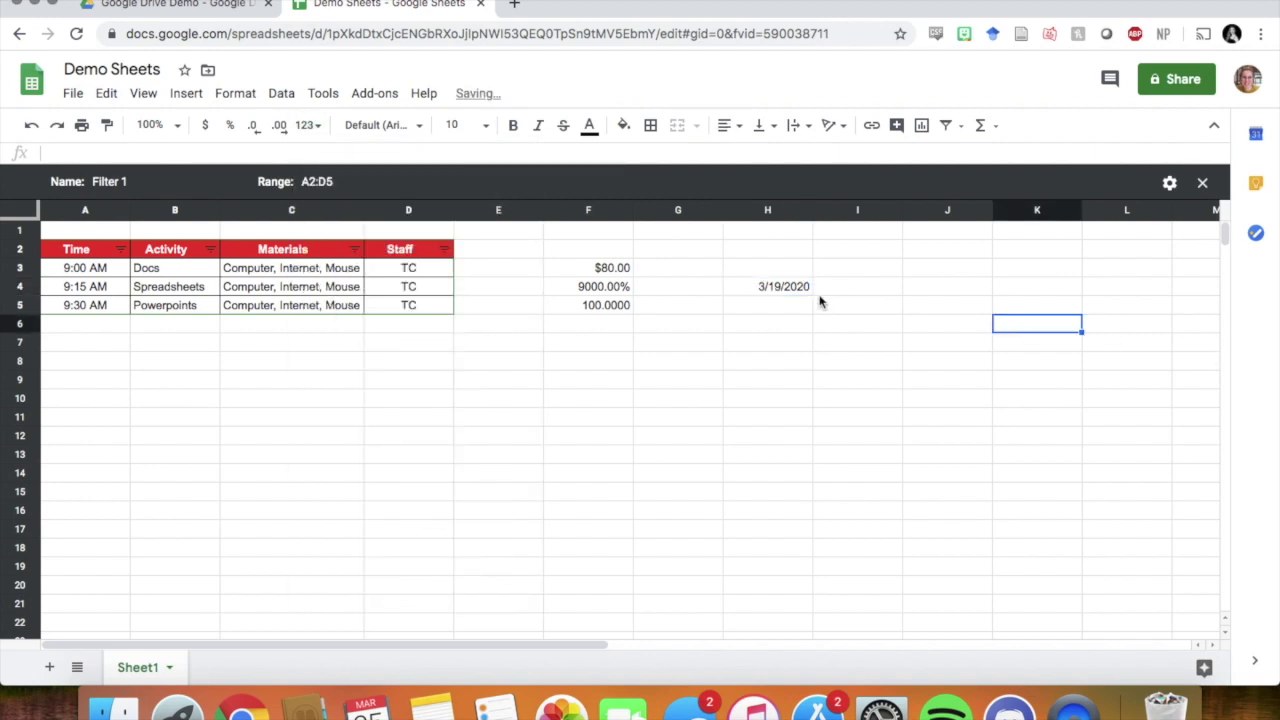
Enter the written-out date "March 19 2020" in cell H5.
{"action": "left_click", "coordinate": [820, 306]}
{"action": "left_click", "coordinate": [802, 305]}
{"action": "type", "text": "March 19 2020"}
{"action": "key", "text": "Return"}
Try the Date number format on cell H5 and undo the format change.
{"action": "left_click", "coordinate": [803, 308]}
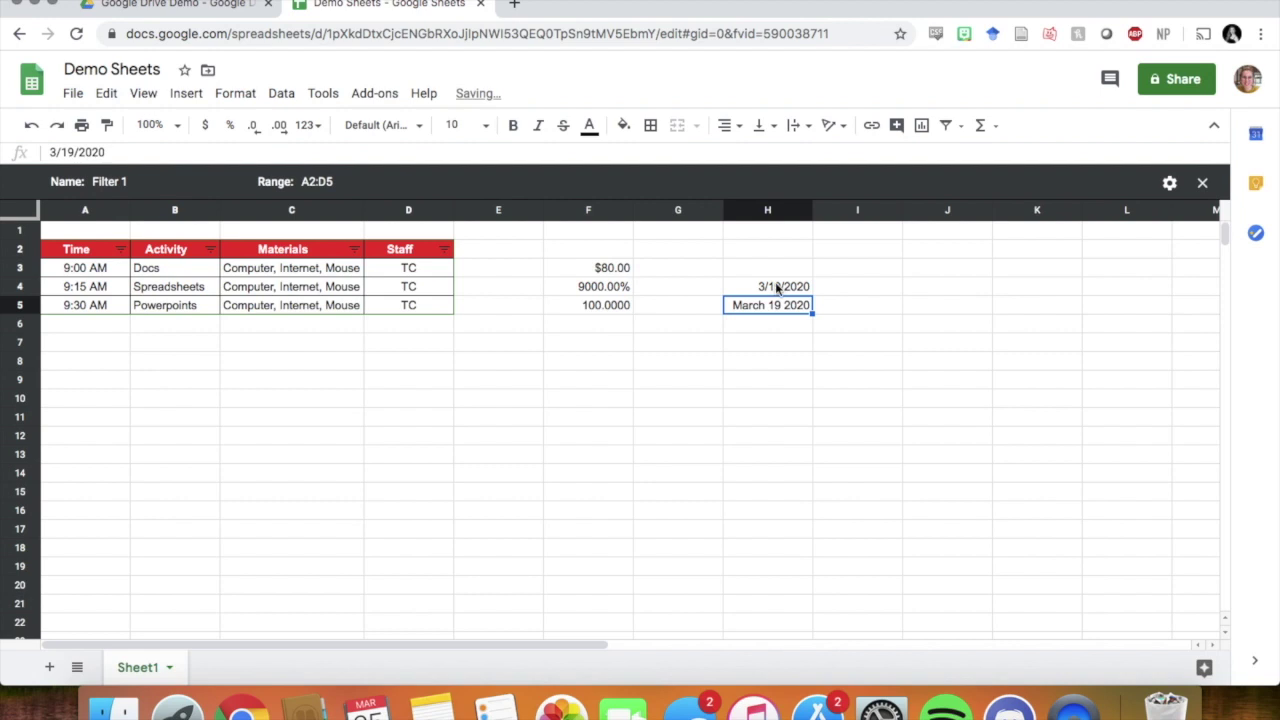
{"action": "left_click", "coordinate": [307, 125]}
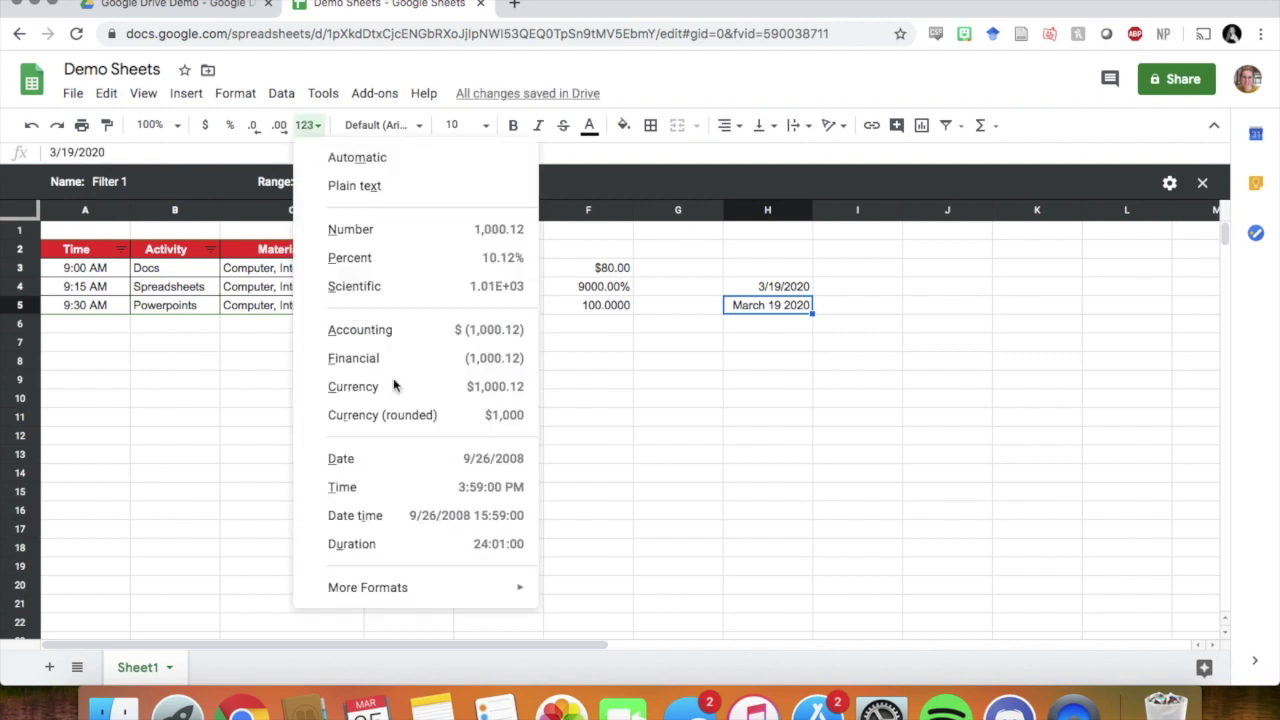
{"action": "left_click", "coordinate": [471, 459]}
{"action": "left_click", "coordinate": [963, 367]}
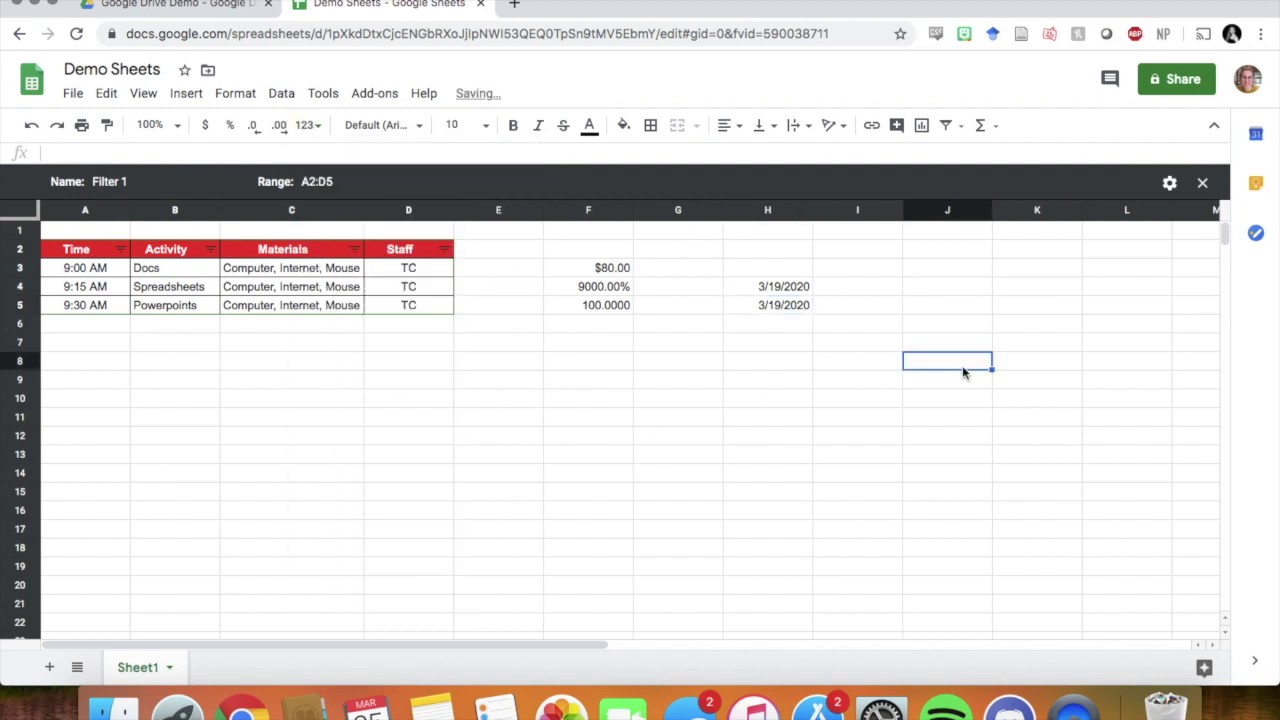
{"action": "key", "text": "ctrl+z"}
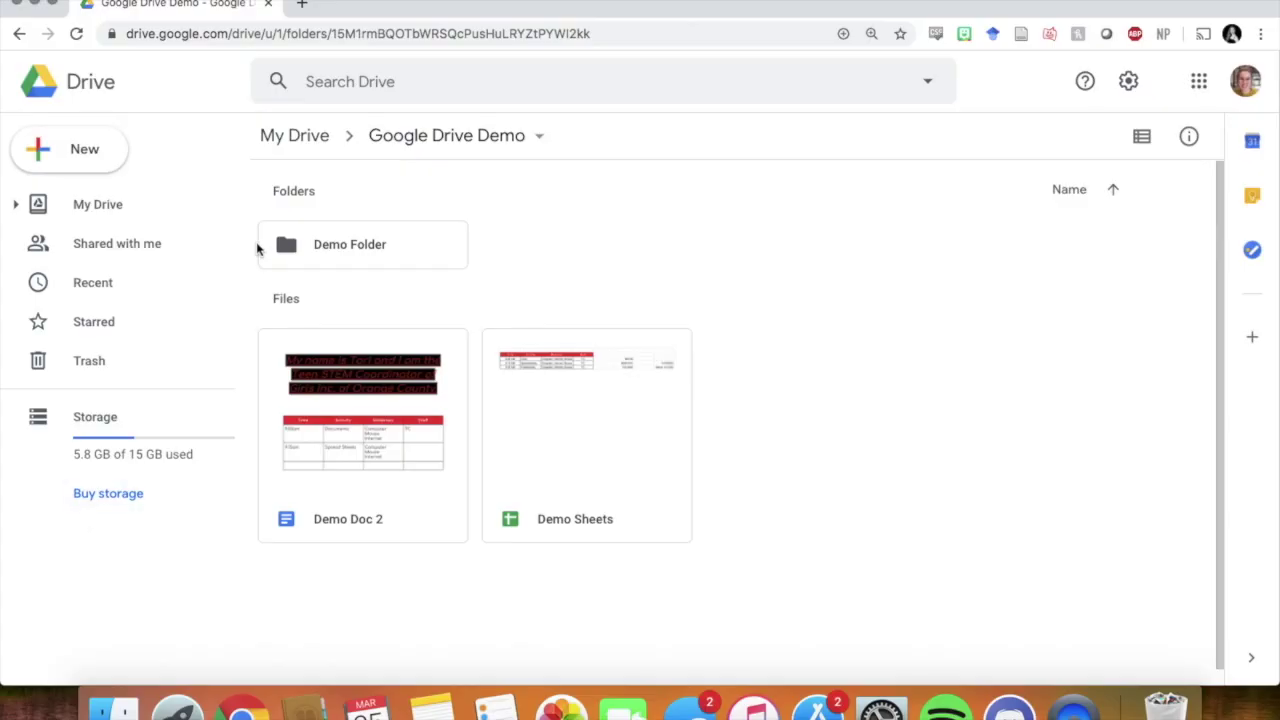
Create a new Google Slides presentation in the Google Drive Demo folder and title it "Demo Slides".
{"action": "left_click", "coordinate": [118, 150]}
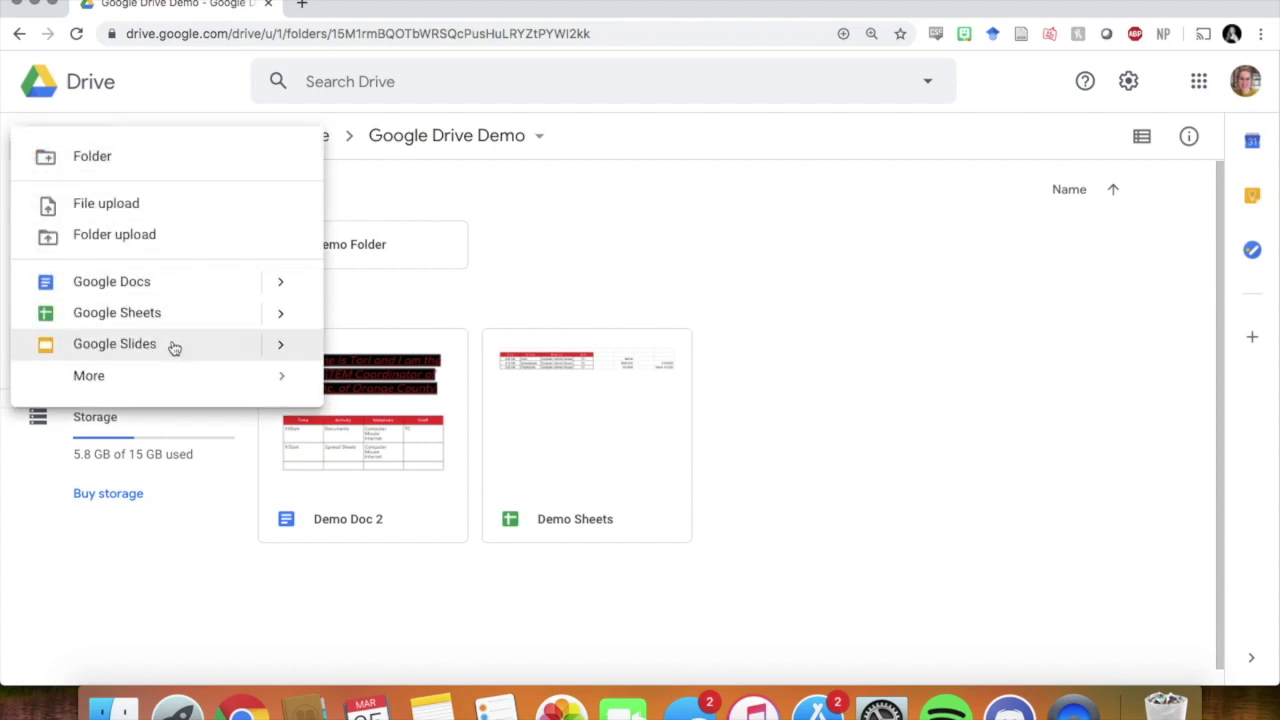
{"action": "left_click", "coordinate": [181, 357]}
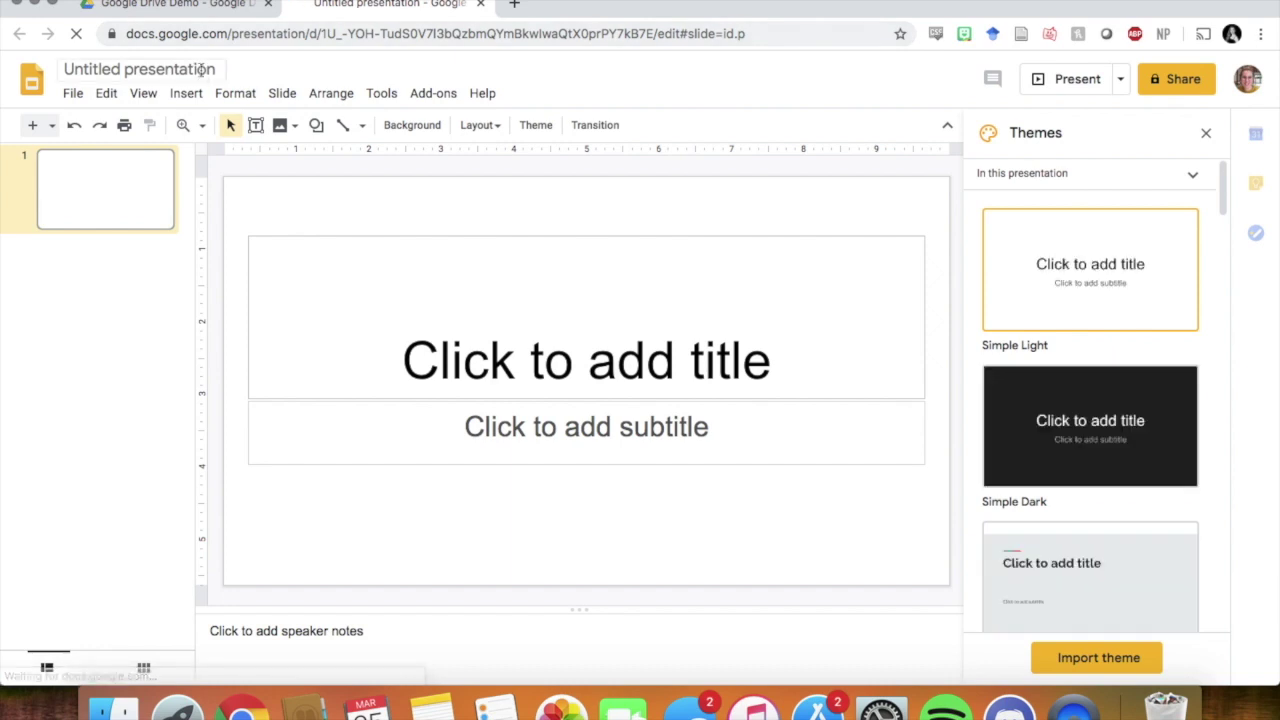
{"action": "left_click", "coordinate": [200, 69]}
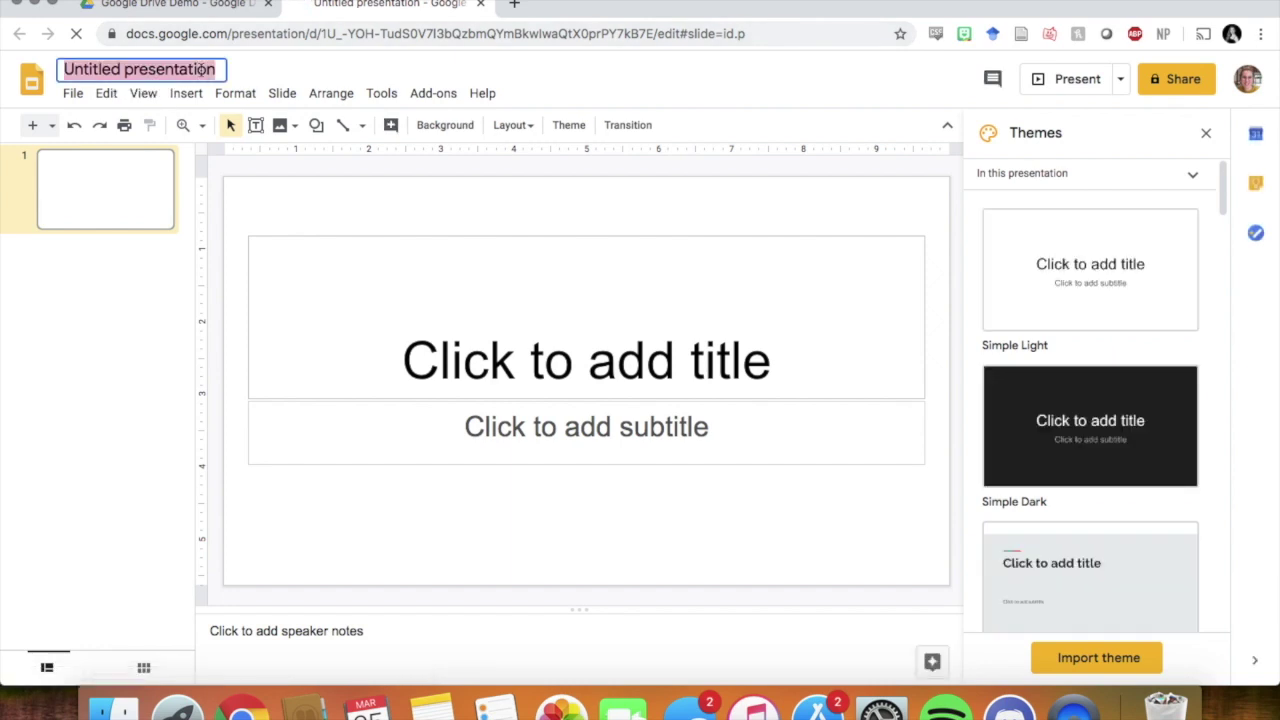
{"action": "type", "text": "Demo Pres"}
{"action": "key", "text": "BackSpace"}
{"action": "key", "text": "BackSpace"}
{"action": "key", "text": "BackSpace"}
{"action": "key", "text": "BackSpace"}
{"action": "type", "text": "Slides"}
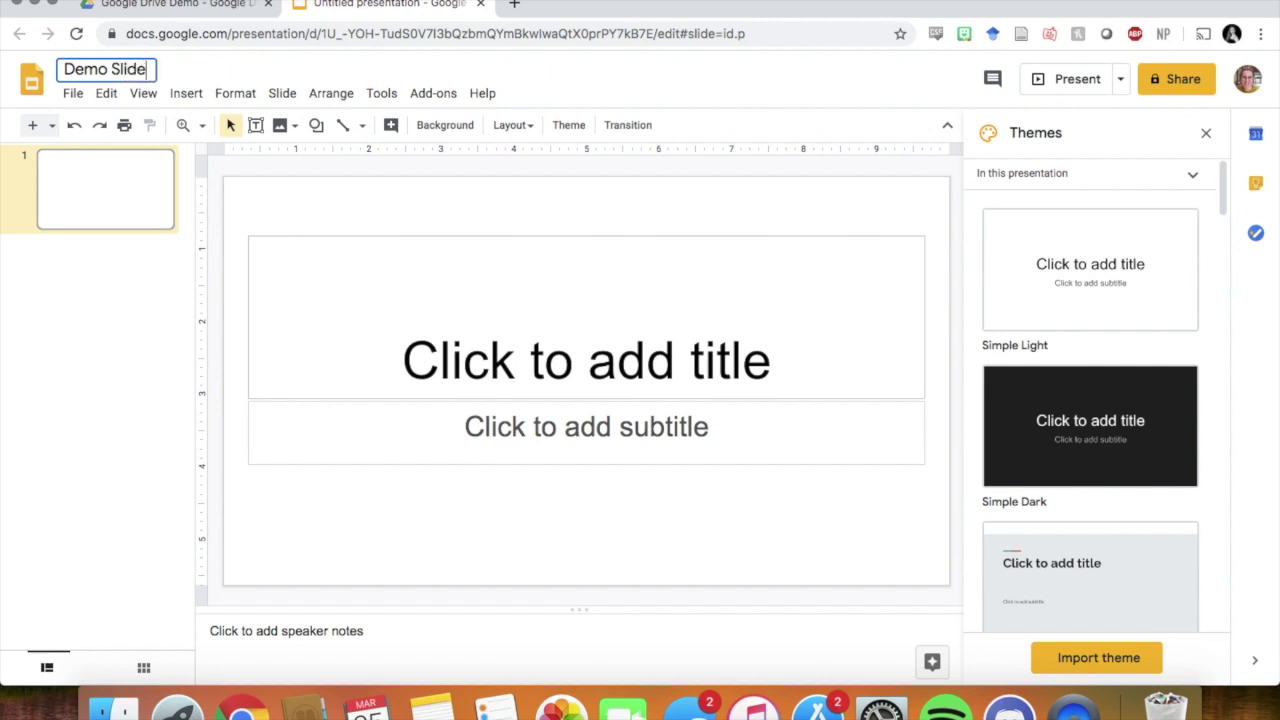